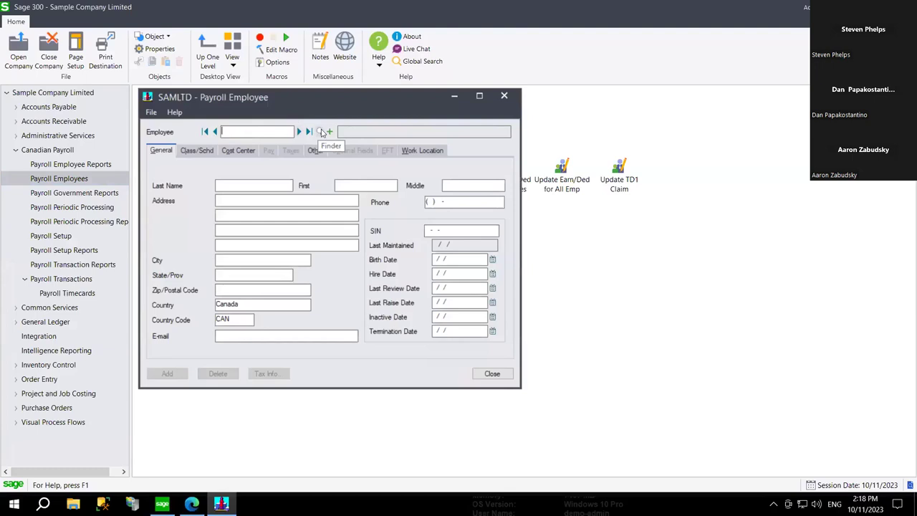
- Browse the existing employee list, then cancel it without picking anyone
click(322, 133)
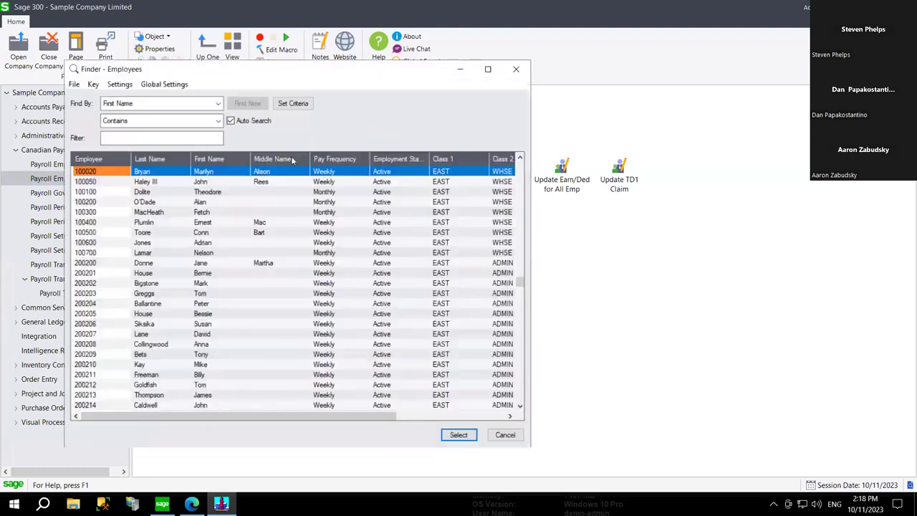
click(262, 244)
key(Down)
key(Down)
key(Down)
key(Down)
key(Down)
key(Down)
key(Down)
key(Down)
key(Down)
key(Down)
key(Down)
key(Down)
key(Down)
key(Down)
key(Down)
key(Down)
key(Down)
key(Down)
key(Down)
key(Down)
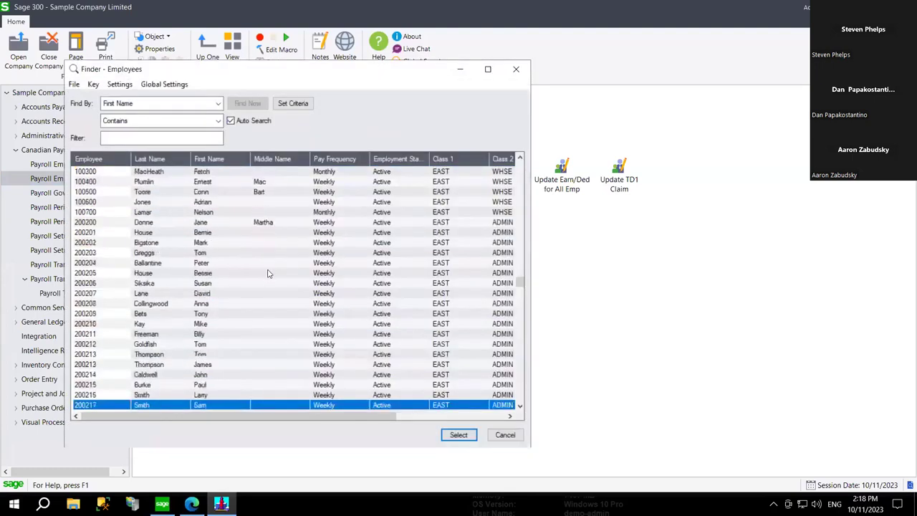
key(Down)
key(Down)
key(Down)
key(Down)
key(Down)
key(Down)
key(Down)
key(Down)
key(Down)
key(Down)
key(Down)
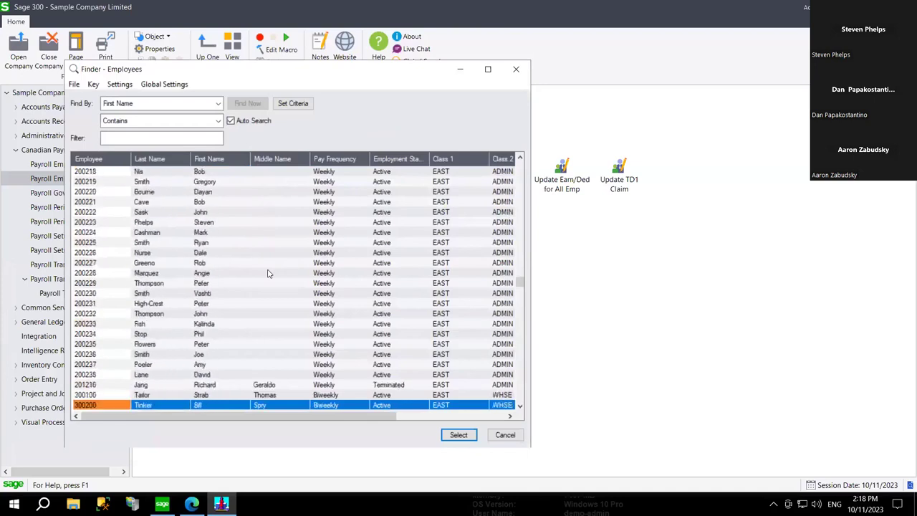
click(505, 434)
- Enter new employee number 200239 and apply the template to it
text(200239)
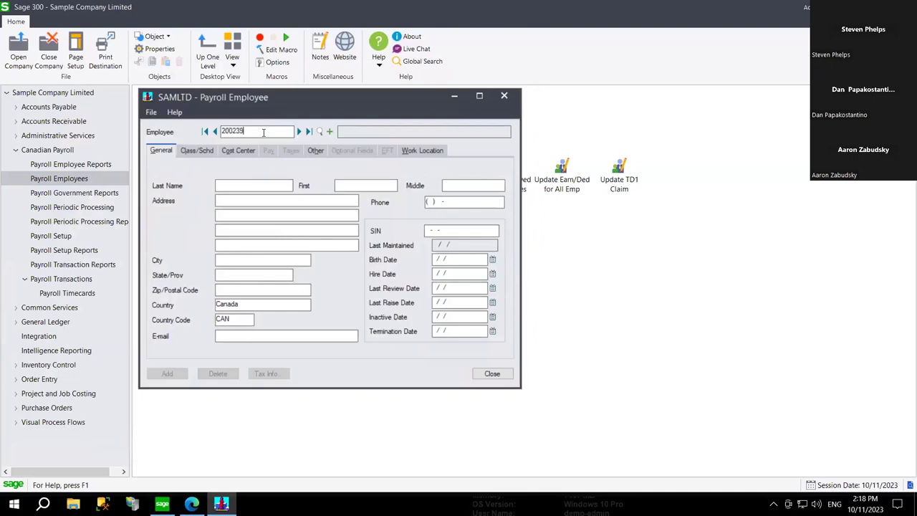
key(Tab)
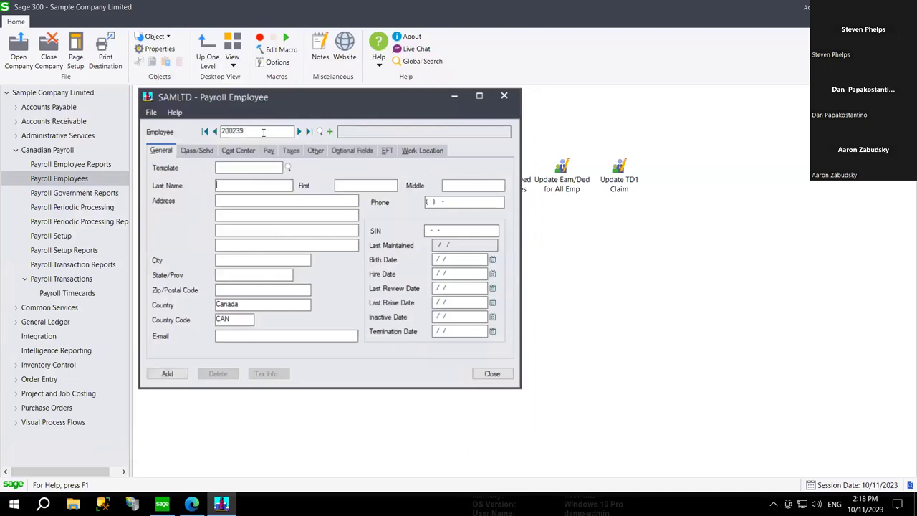
key(shift+Tab)
text(200239)
key(shift+Home)
key(Tab)
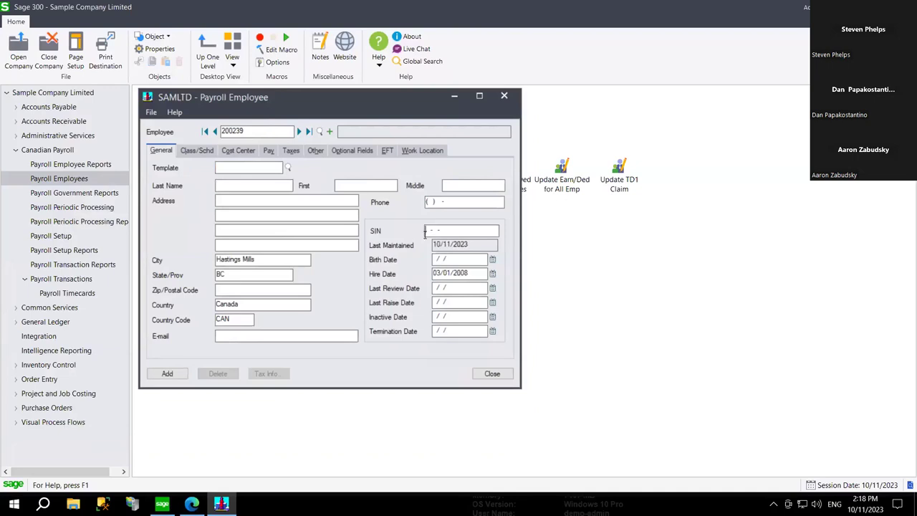
- Fill in a placeholder all-zero SIN for the employee
click(425, 231)
text(000000000)
click(492, 260)
click(248, 185)
- Enter the employee's last name, first name and e-mail address, correcting the e-mail's typo
key(Tab)
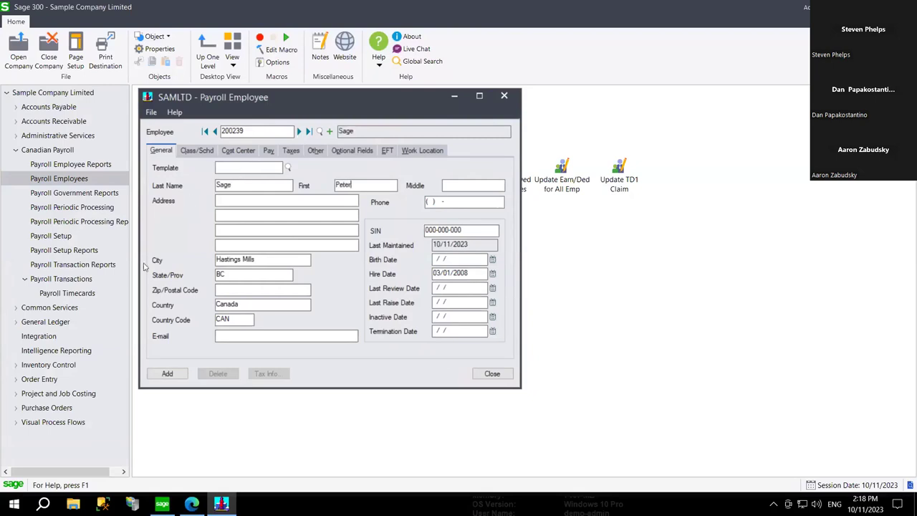
click(247, 335)
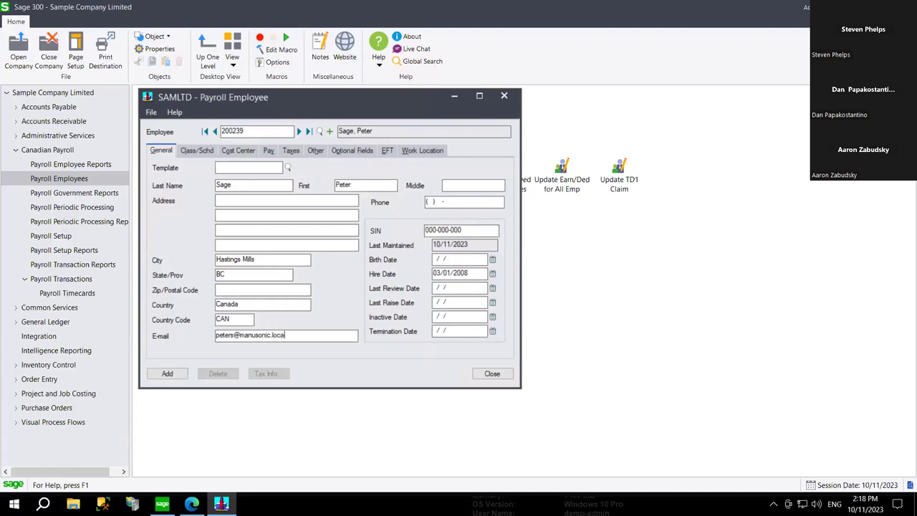
- Pick 7 March 1991 as the birth date from the calendar
click(494, 260)
click(500, 278)
click(500, 277)
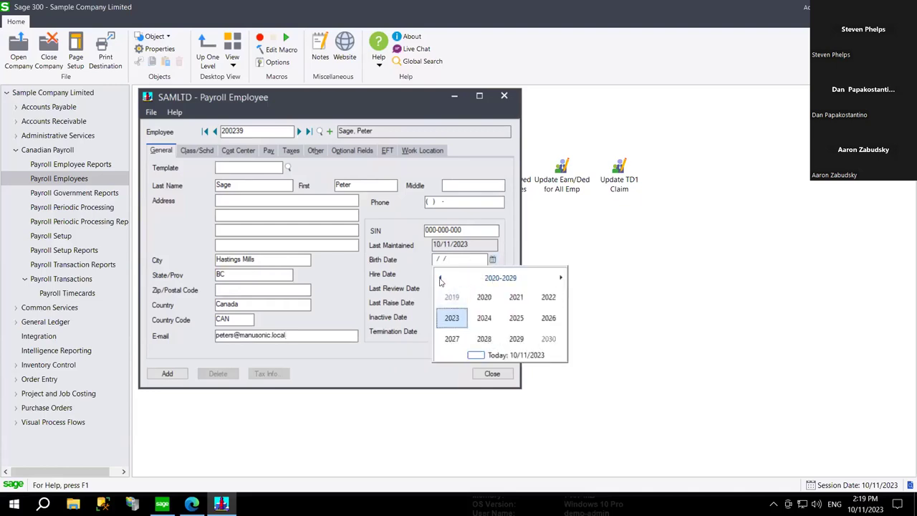
click(440, 278)
click(441, 278)
click(441, 278)
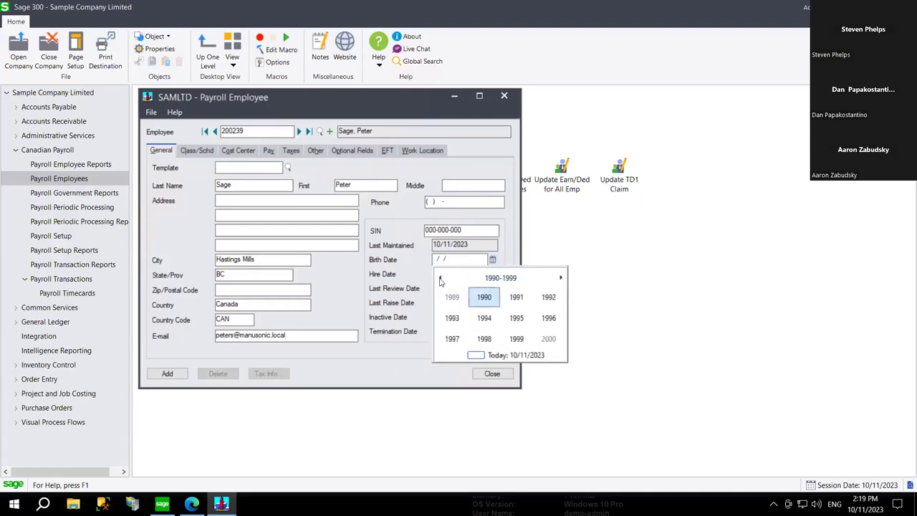
click(516, 297)
click(517, 297)
click(519, 308)
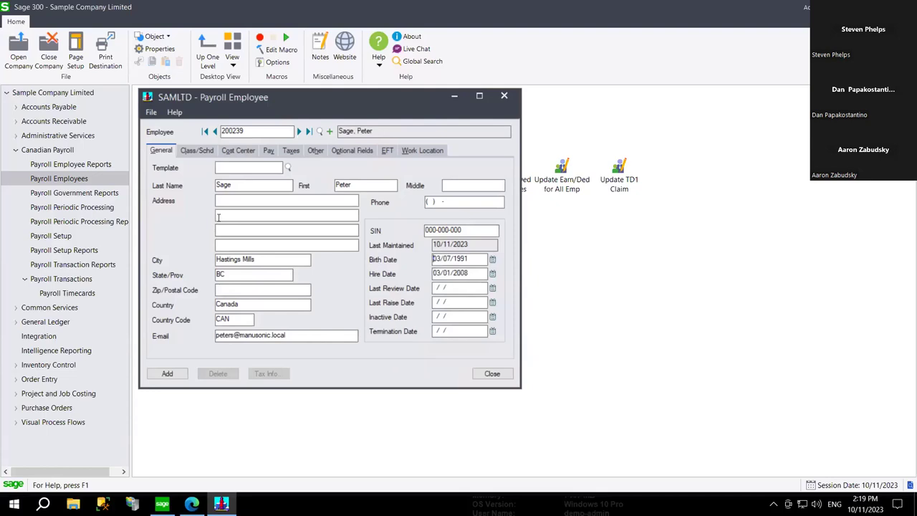
- Highlight the last name and employee number values to check them
click(250, 185)
drag(244, 186, 203, 192)
drag(261, 132, 193, 131)
click(324, 335)
- Show Class/Schd and review the Class 1 (EAST) and Class 2 (ADMIN) code lists without changes
click(203, 153)
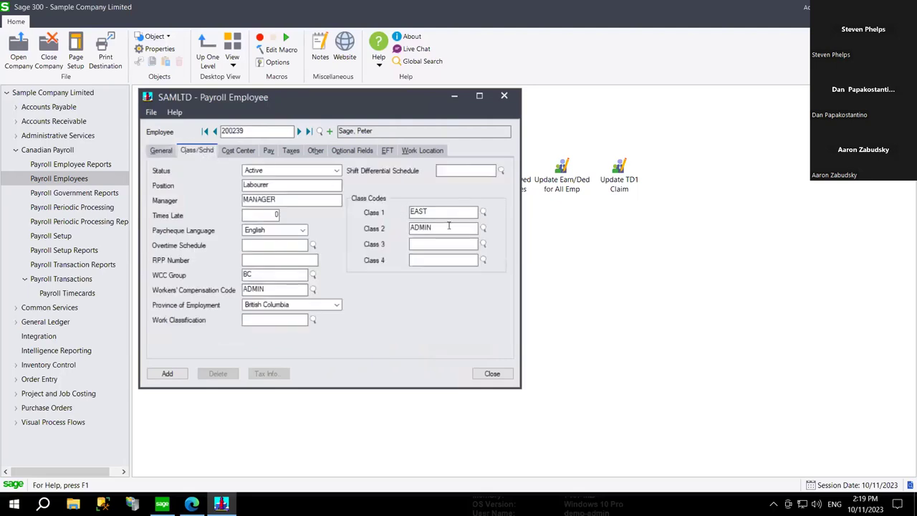
click(485, 214)
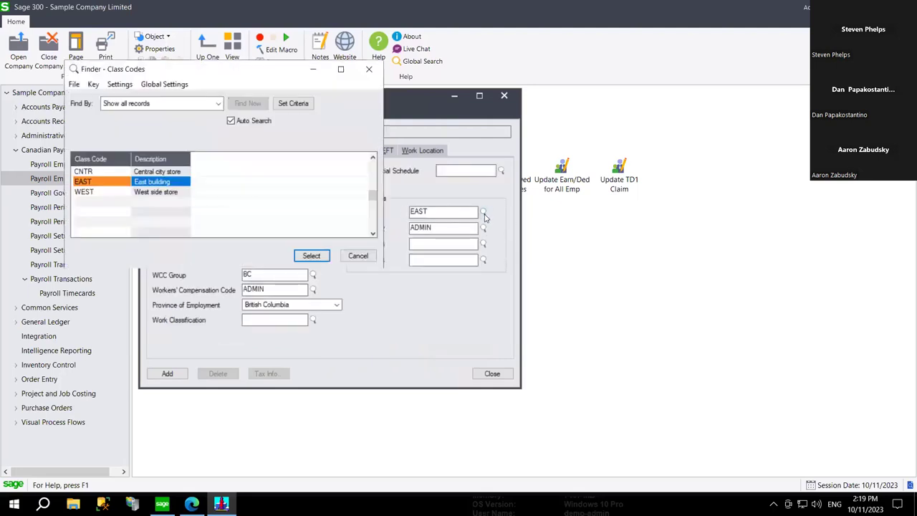
click(358, 256)
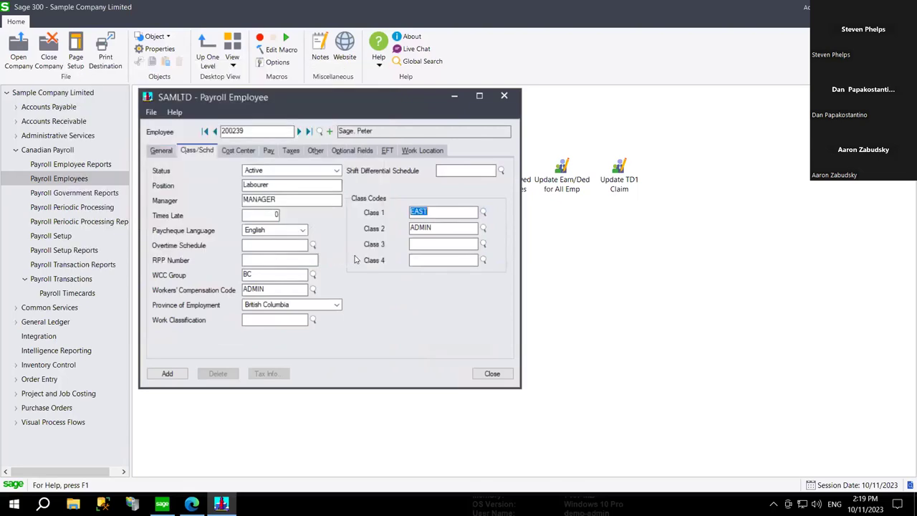
click(484, 229)
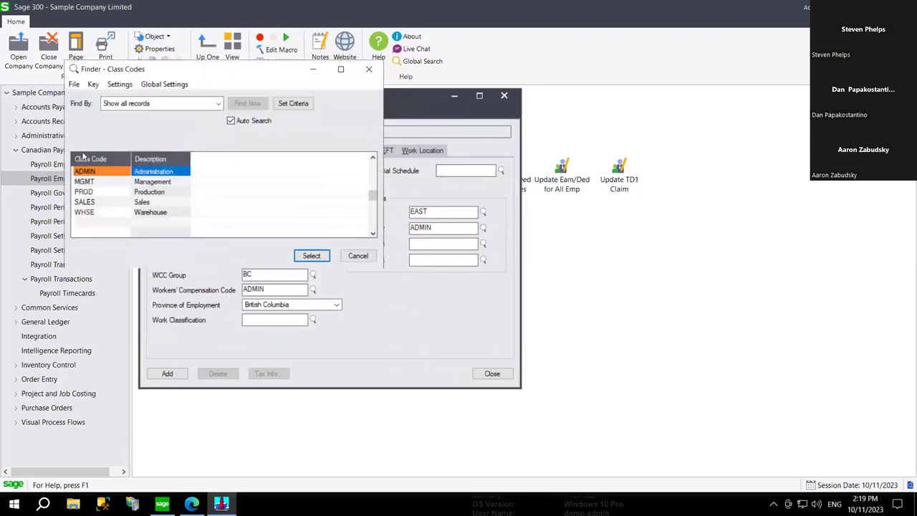
click(349, 261)
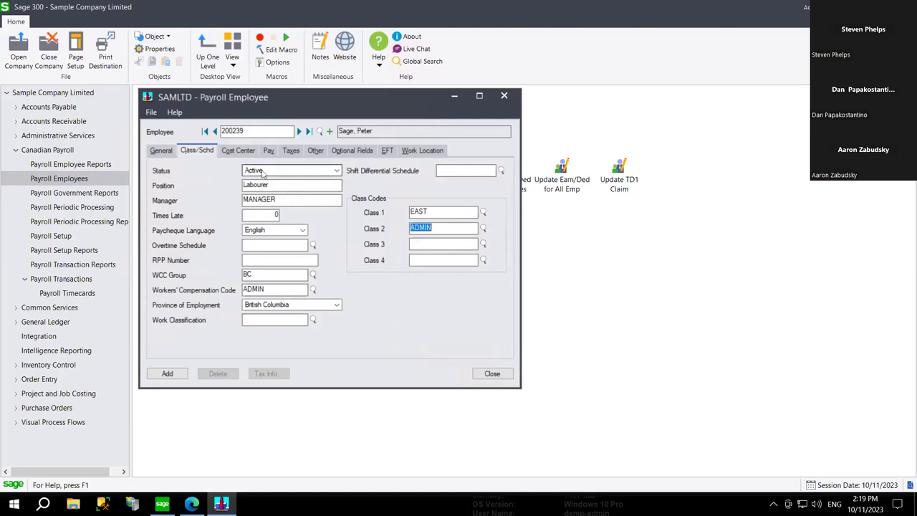
double_click(278, 201)
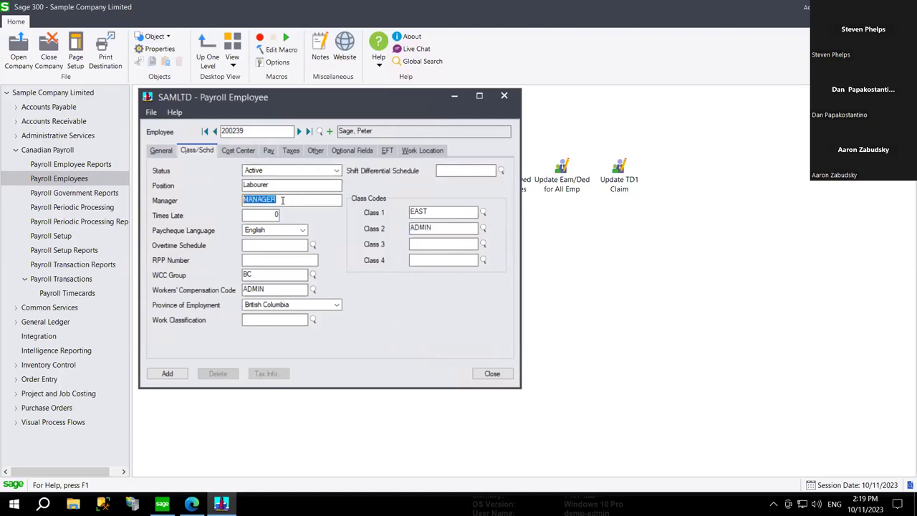
click(311, 201)
- Review the Pay tab's weekly, 40-hour settings and the HOURLY earning line
click(269, 151)
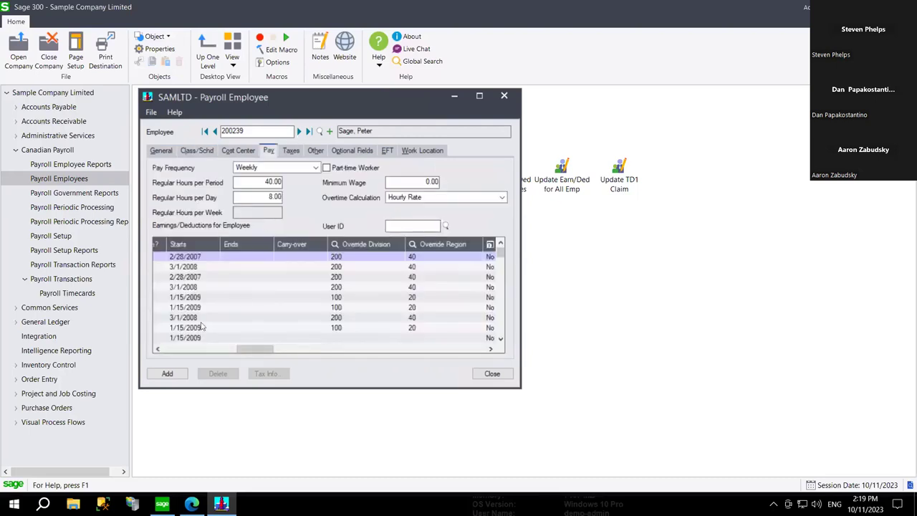
click(188, 347)
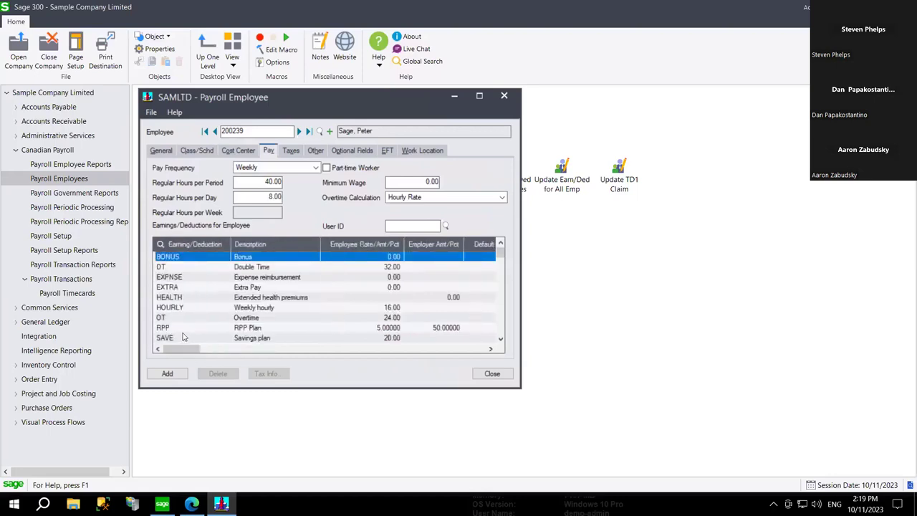
click(194, 307)
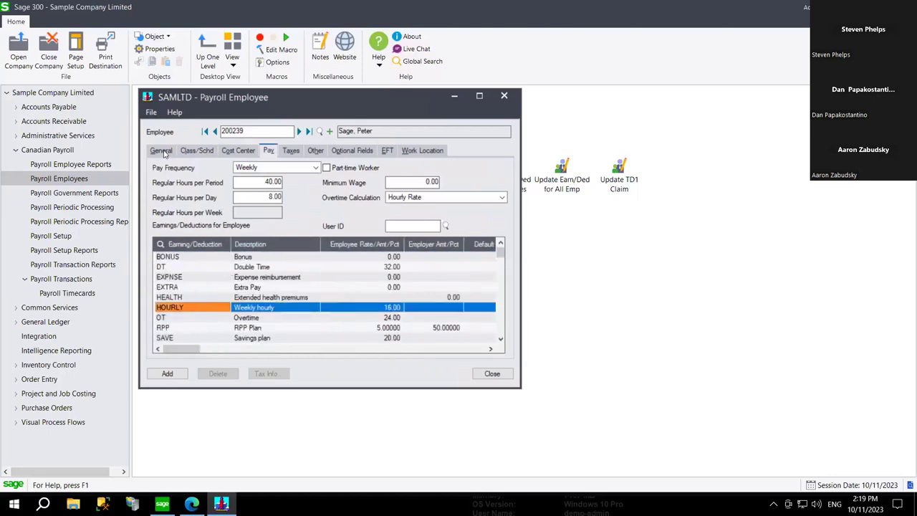
click(162, 152)
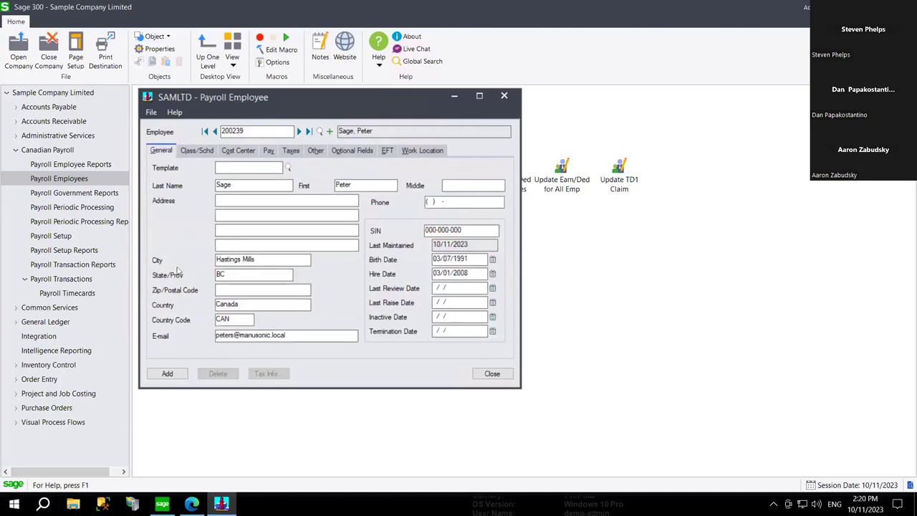
click(167, 373)
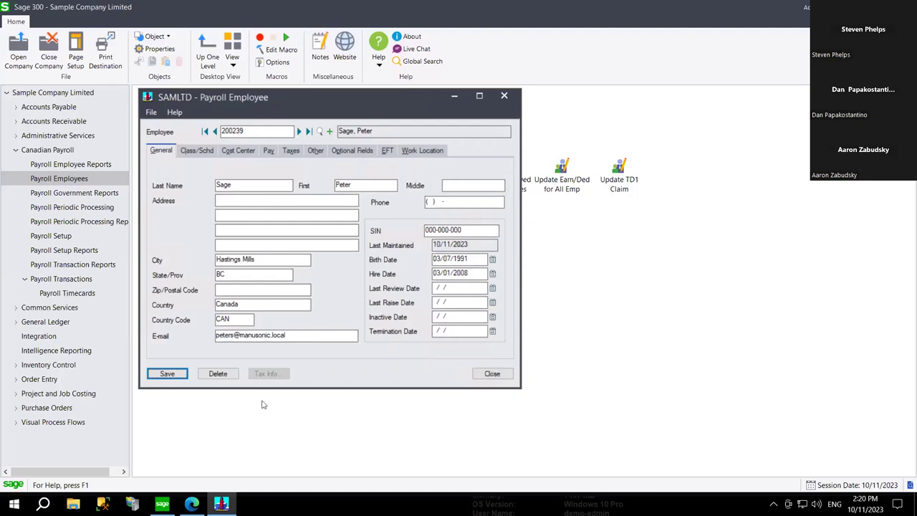
click(493, 373)
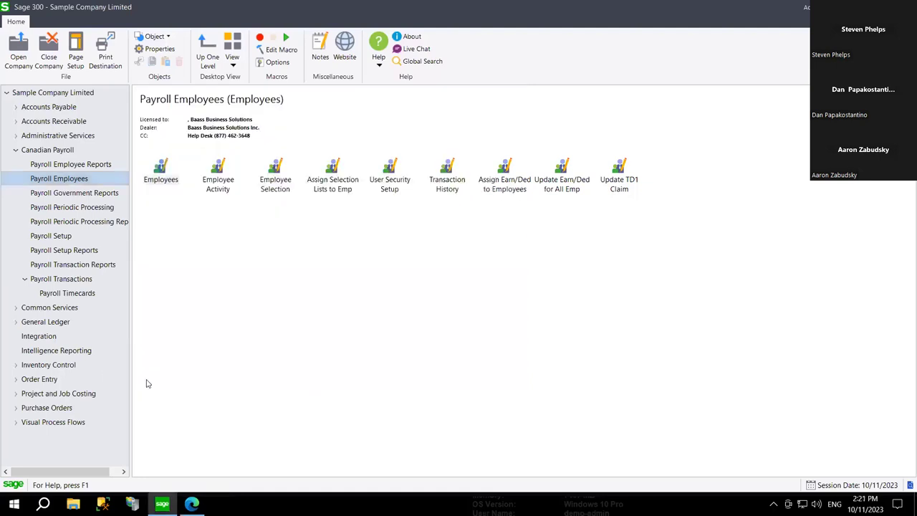
- Run Integration's Send Employees to Sonic, dismiss the Completed message, and switch to the browser
click(38, 336)
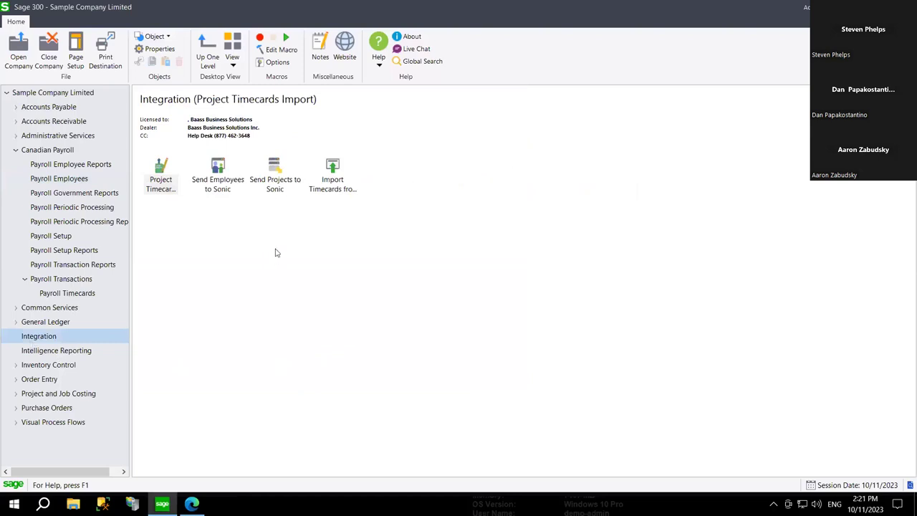
double_click(218, 183)
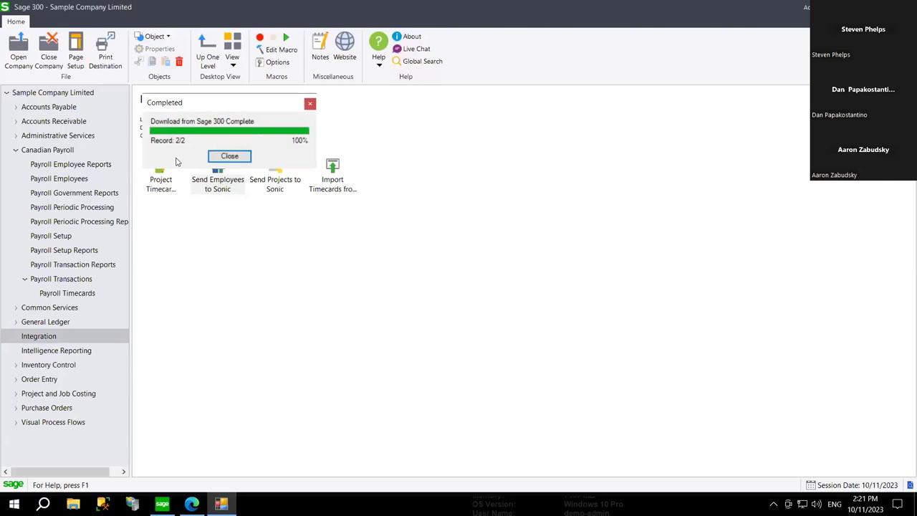
click(227, 156)
click(191, 504)
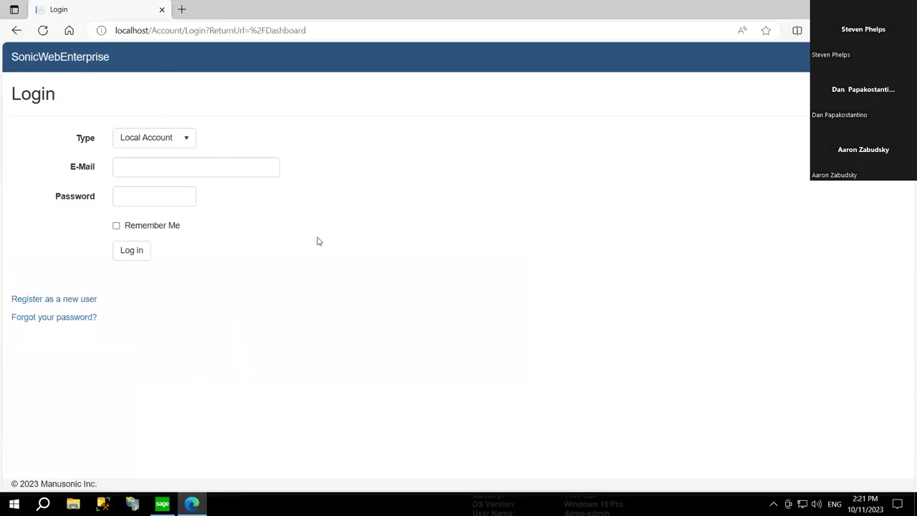
- Sign in to SonicWebEnterprise with the administrator e-mail and password
click(245, 169)
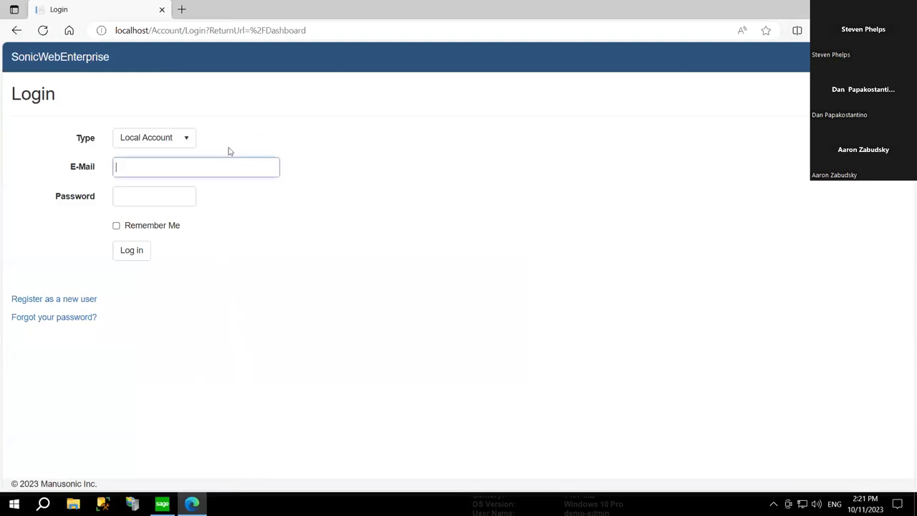
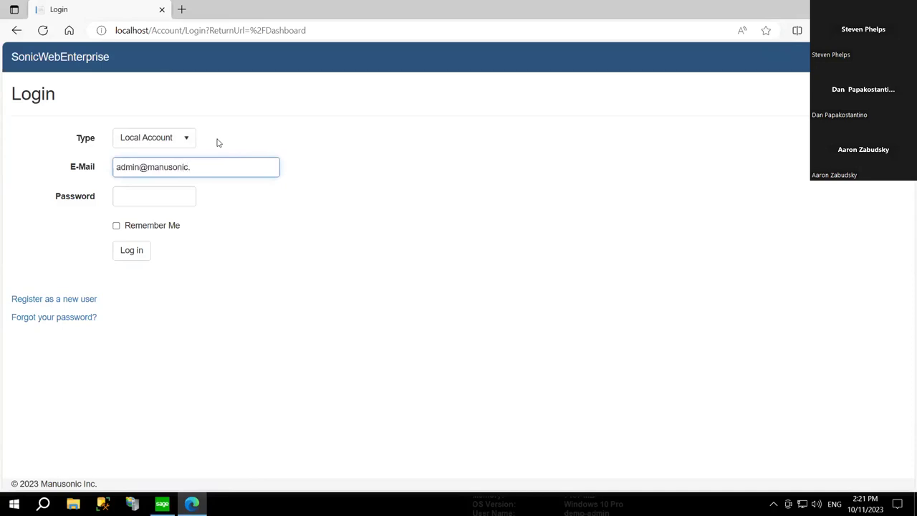
key(Tab)
text(ad)
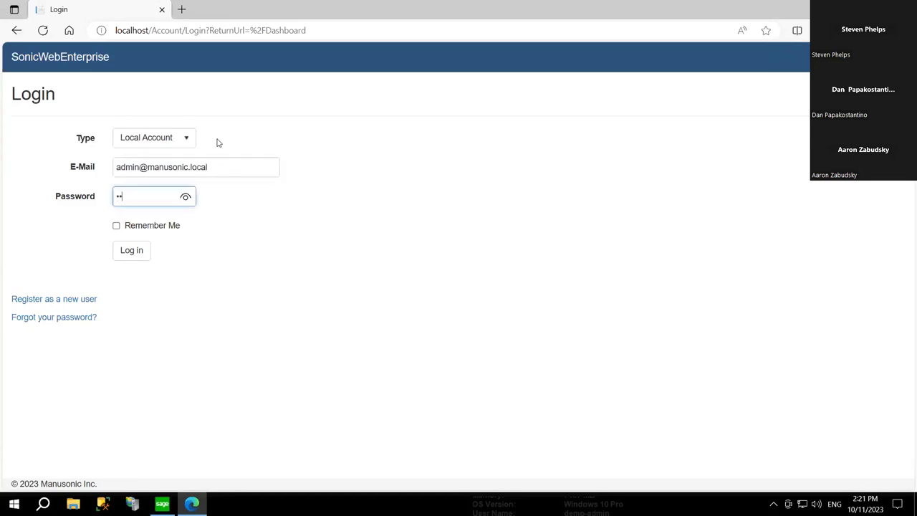
text(min12)
click(136, 253)
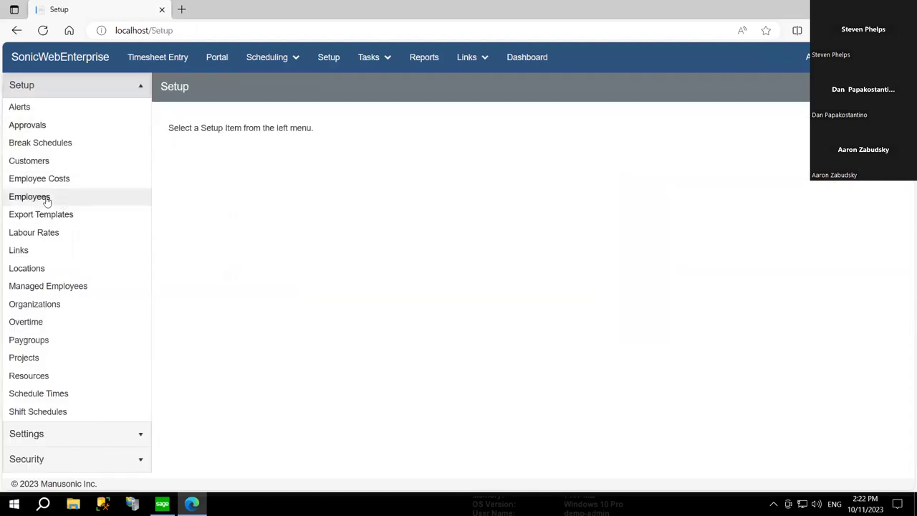
- Filter Employee Setup by the employee's first name using StartsWith, and edit the last match
click(45, 199)
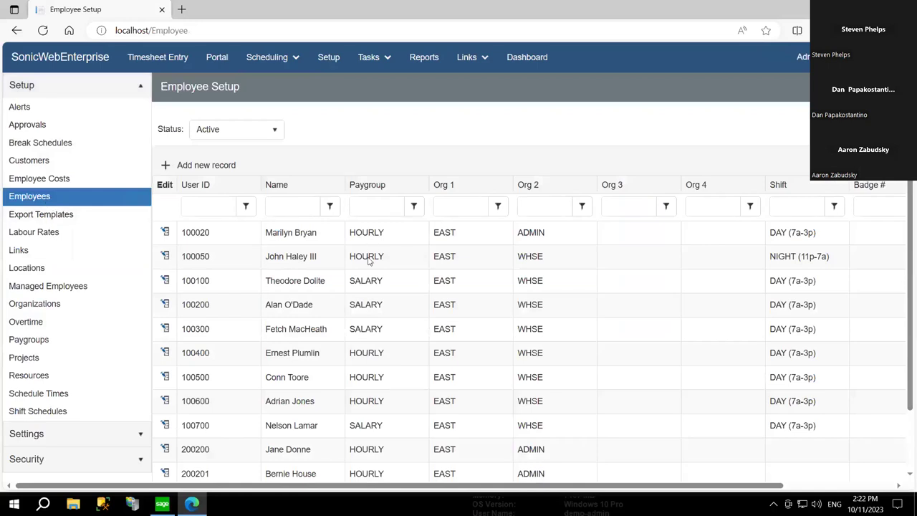
scroll(371, 261, down, 1)
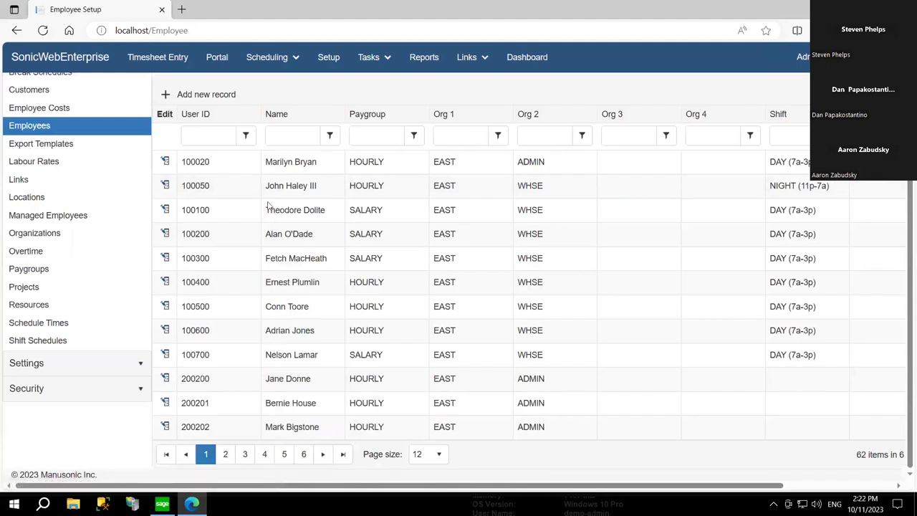
click(314, 137)
text(Peter)
click(330, 136)
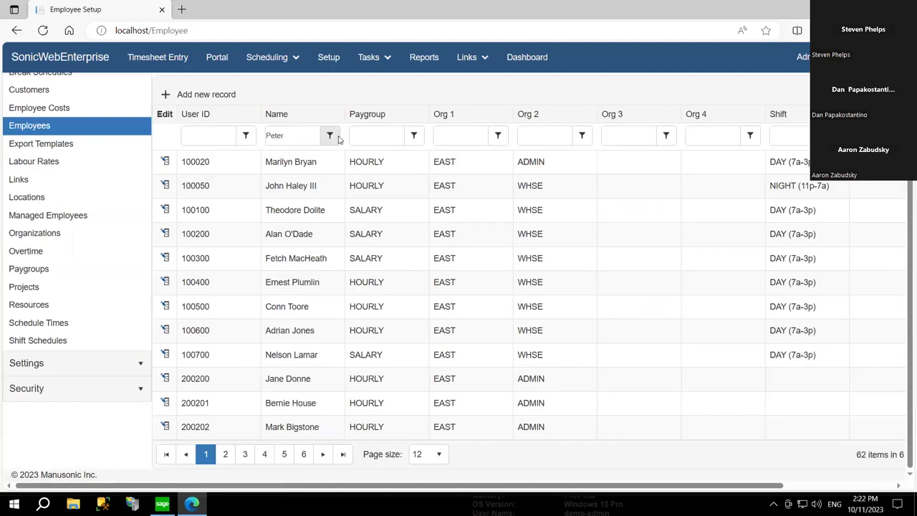
click(369, 193)
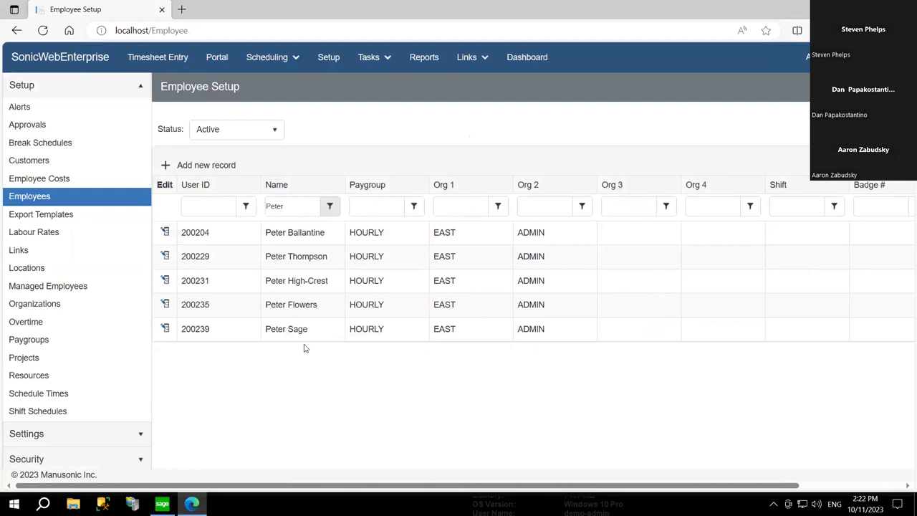
click(164, 329)
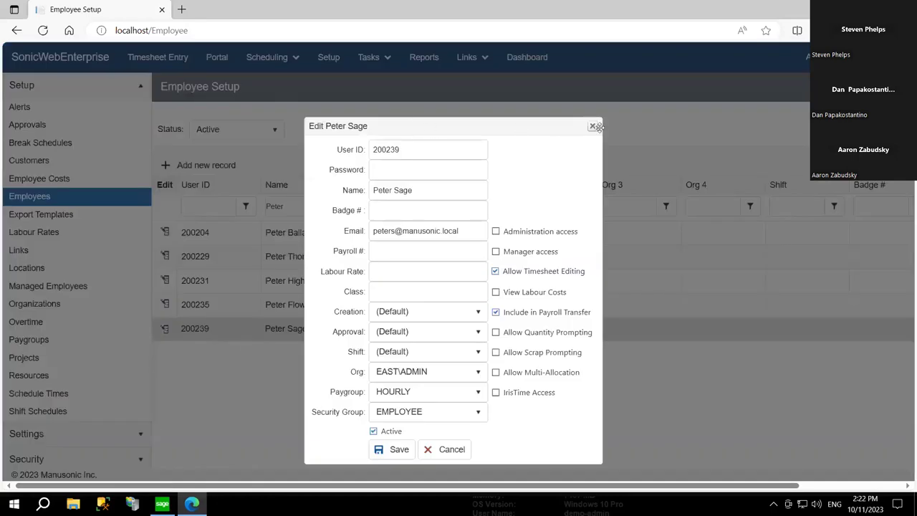
drag(449, 123, 648, 123)
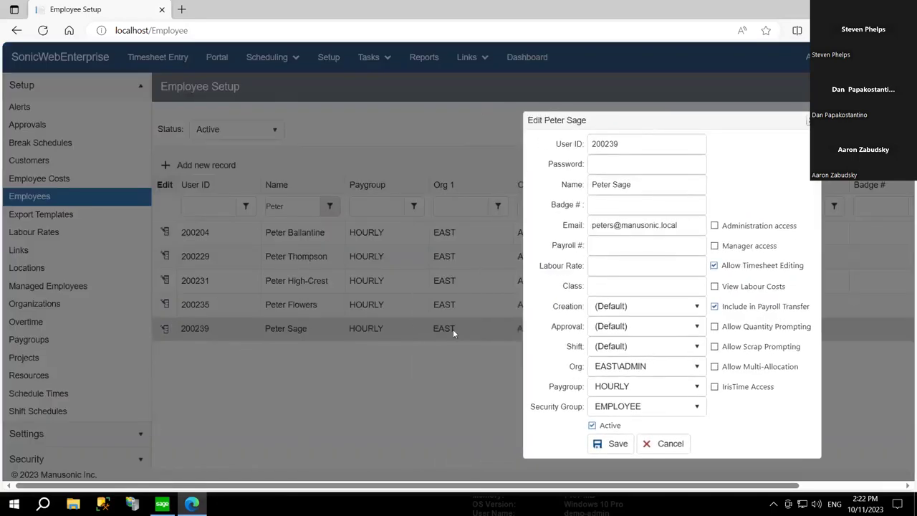
- Confirm security group EMPLOYEE, org EAST\ADMIN and paygroup HOURLY, then cancel the edit form
double_click(644, 145)
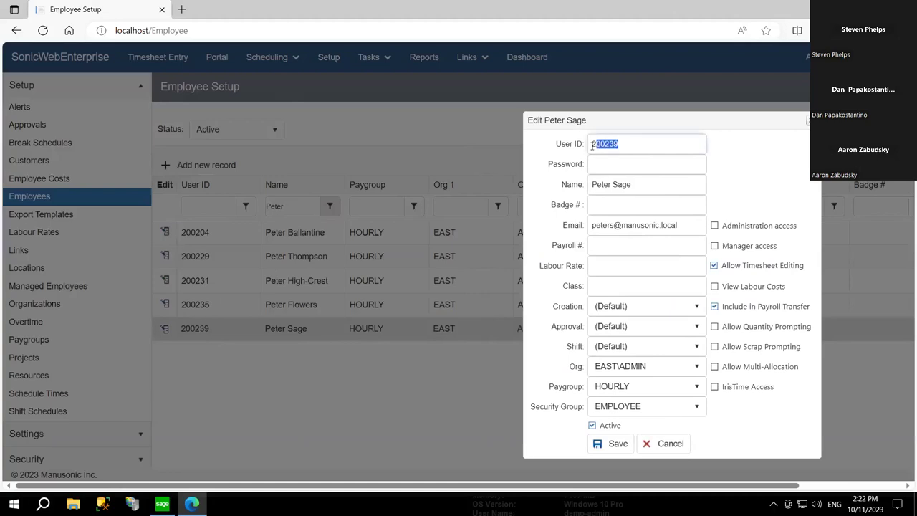
click(687, 225)
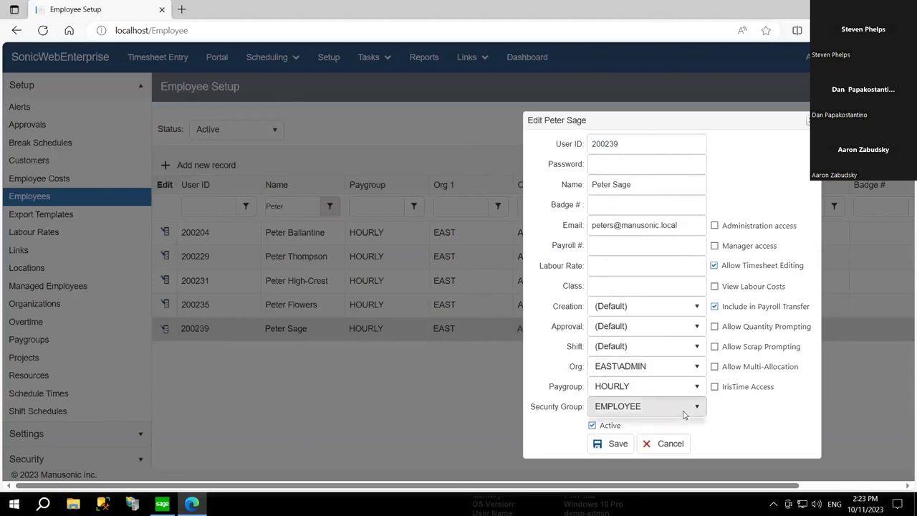
click(685, 414)
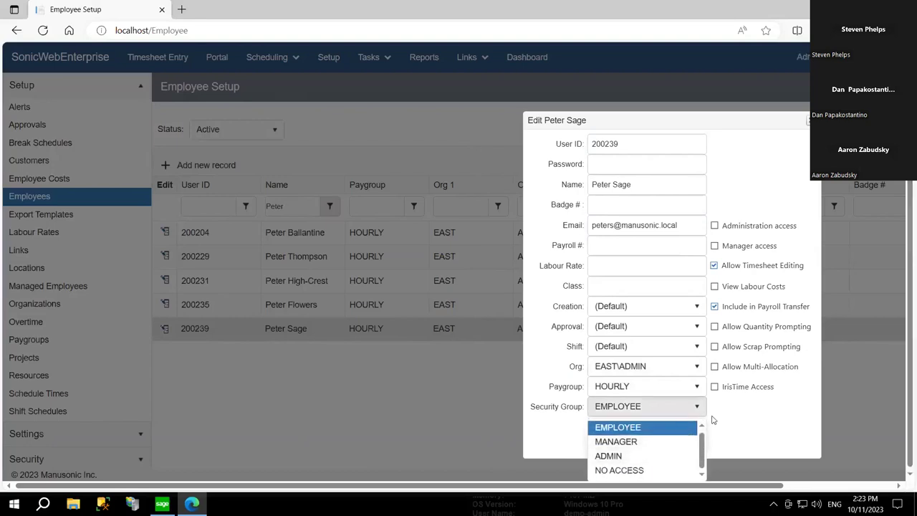
click(734, 426)
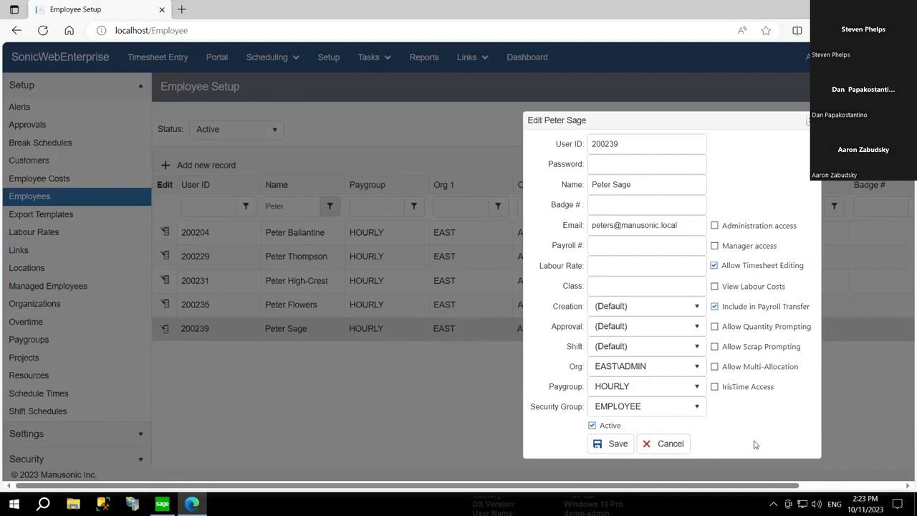
click(686, 369)
click(686, 370)
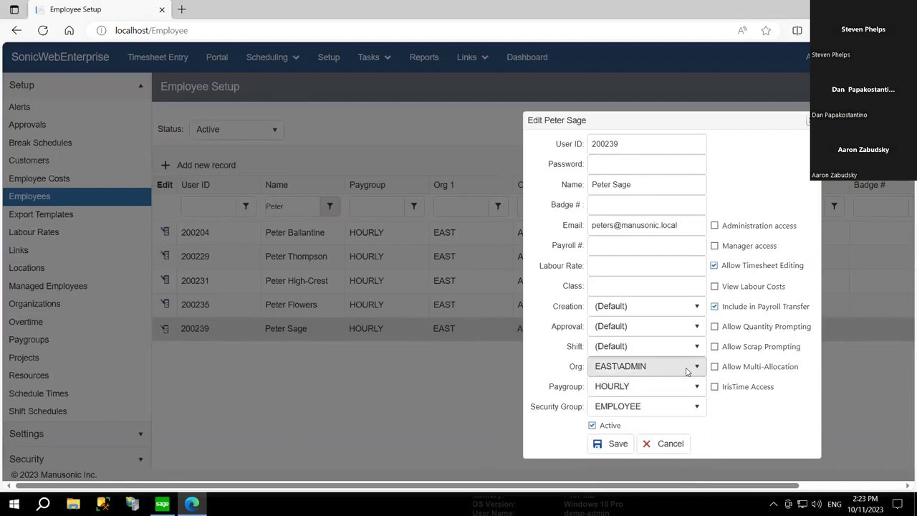
click(687, 389)
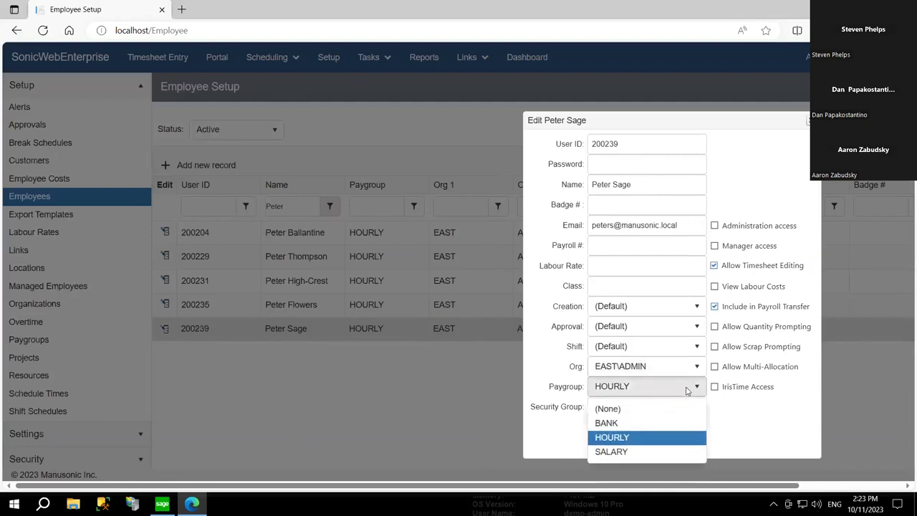
click(686, 389)
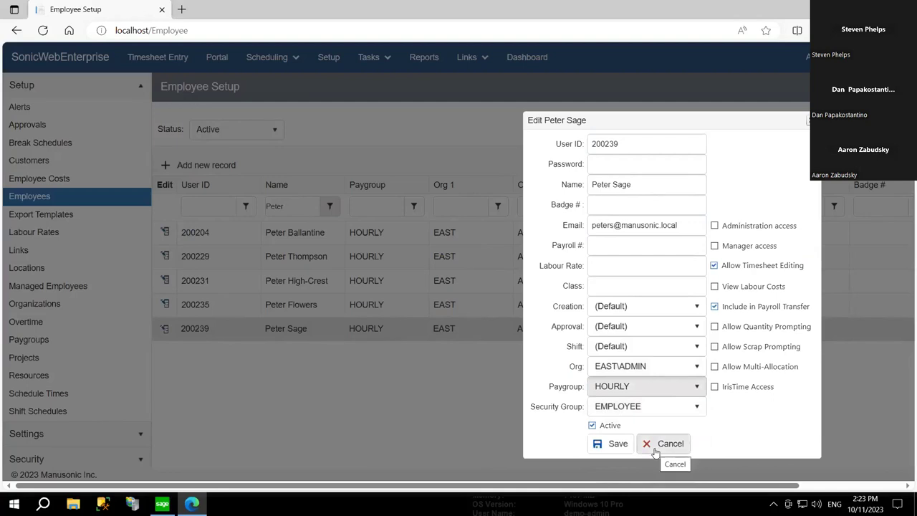
click(665, 444)
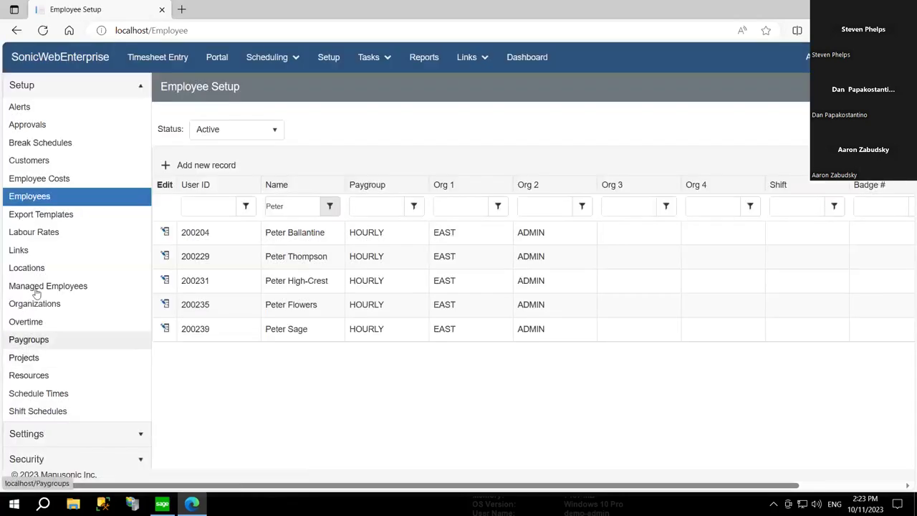
click(34, 287)
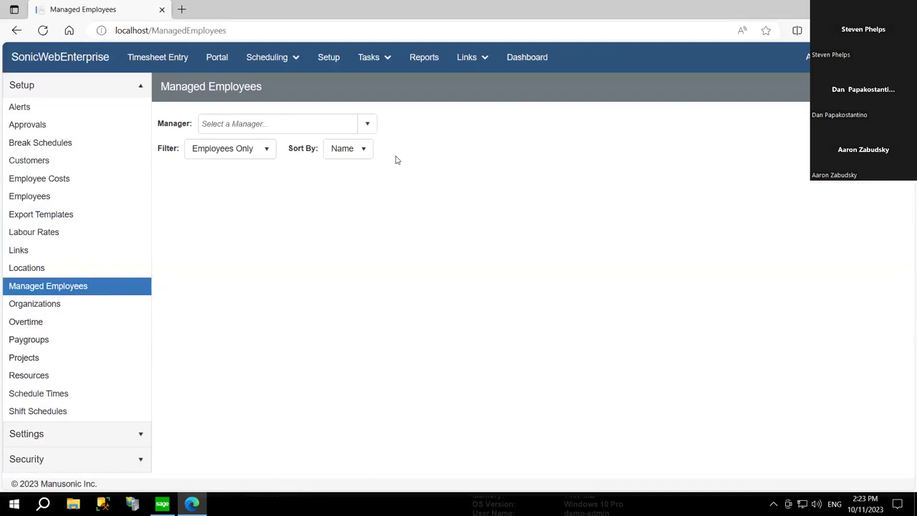
- Choose East Manager (#MANAGER) and scroll through their assigned employees
click(368, 124)
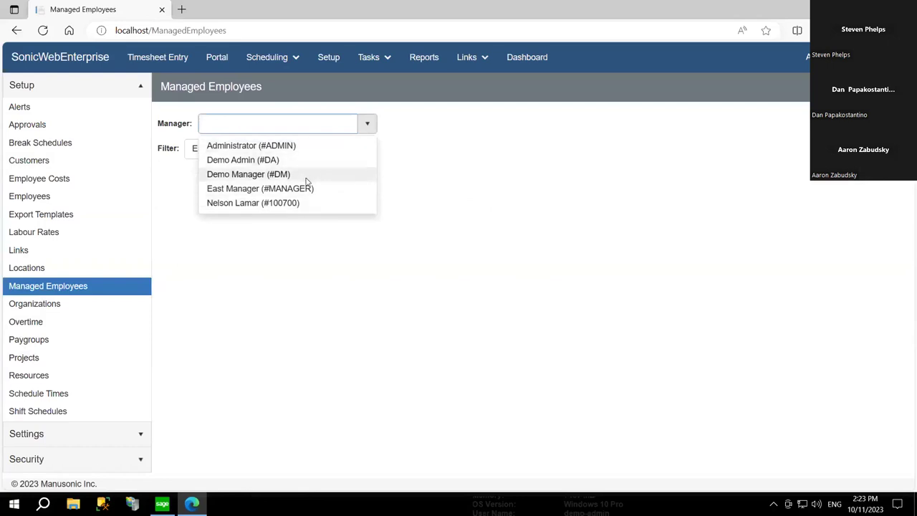
click(308, 189)
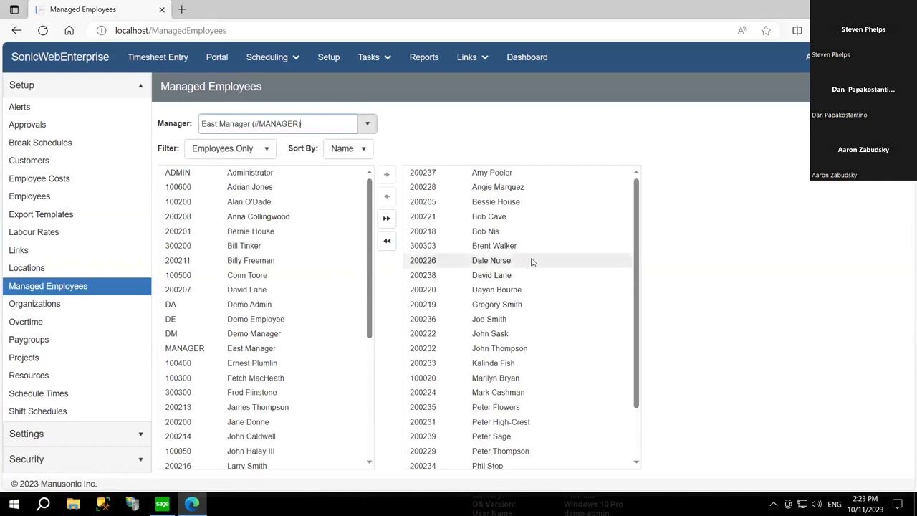
scroll(543, 264, down, 1)
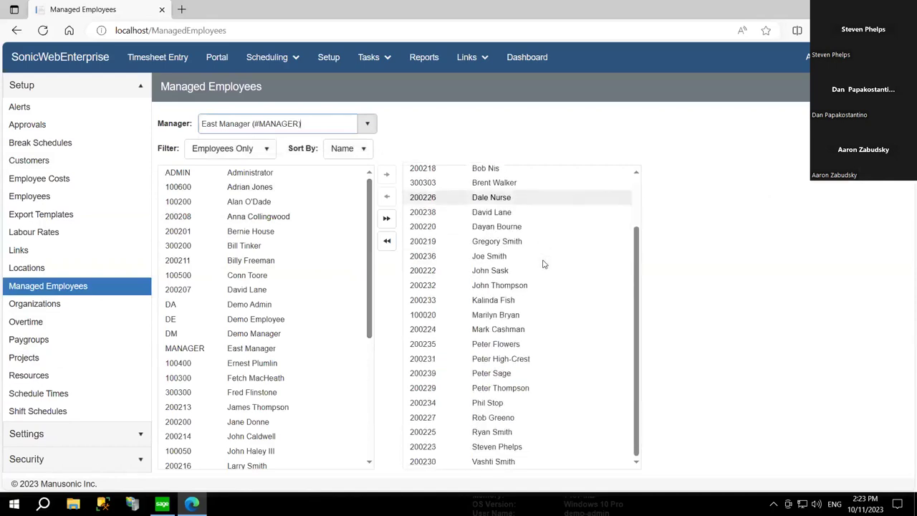
scroll(559, 336, up, 1)
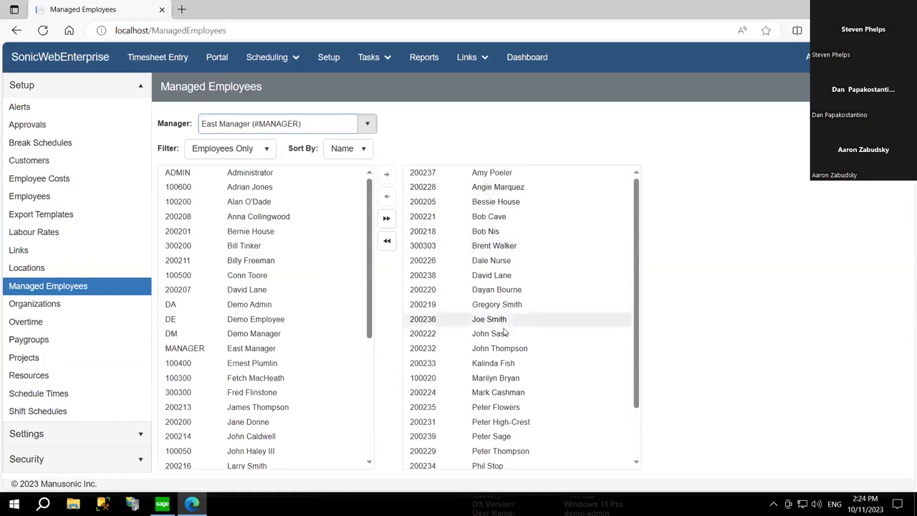
scroll(504, 346, down, 2)
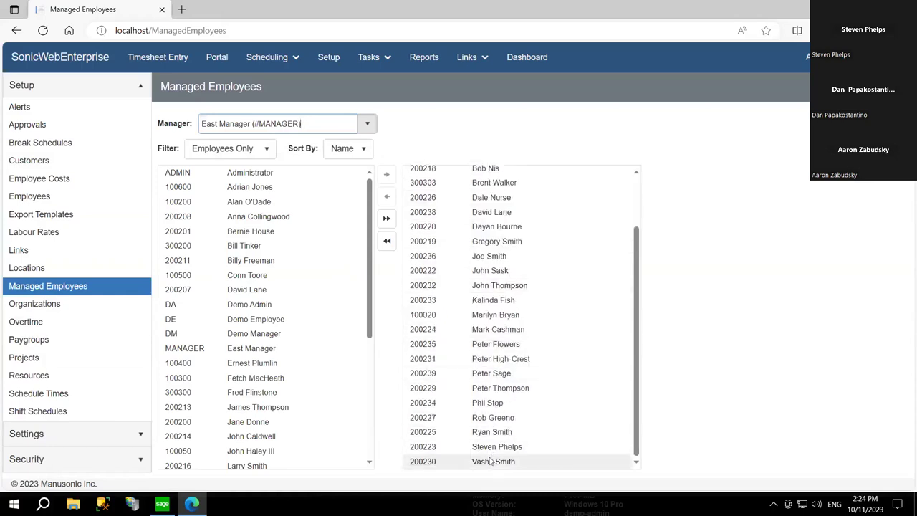
scroll(473, 215, up, 2)
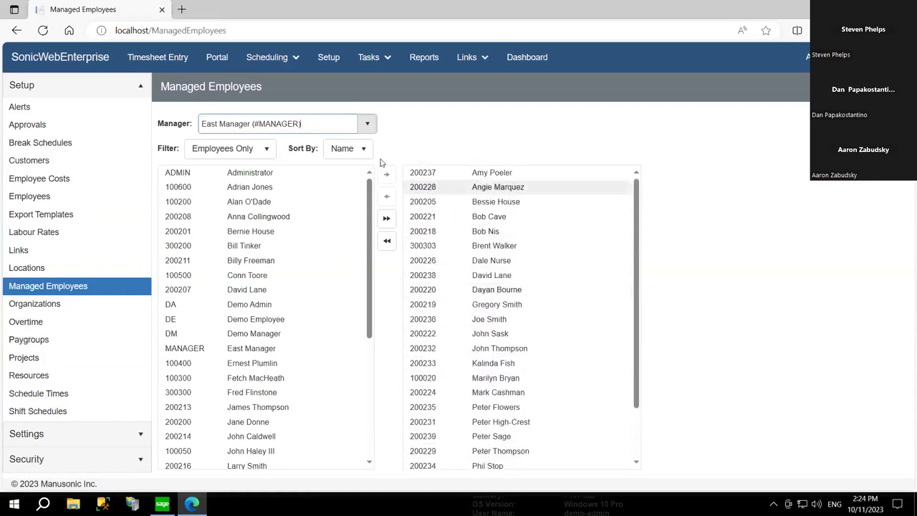
click(323, 124)
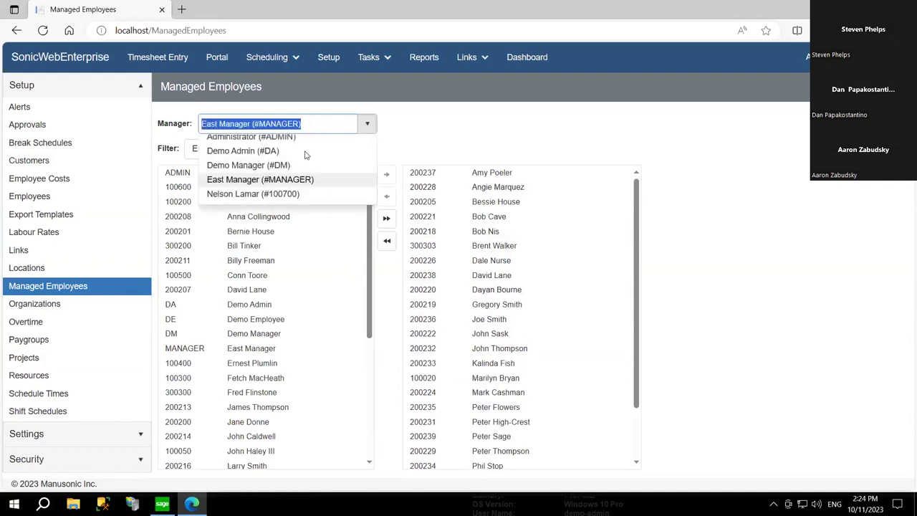
click(263, 188)
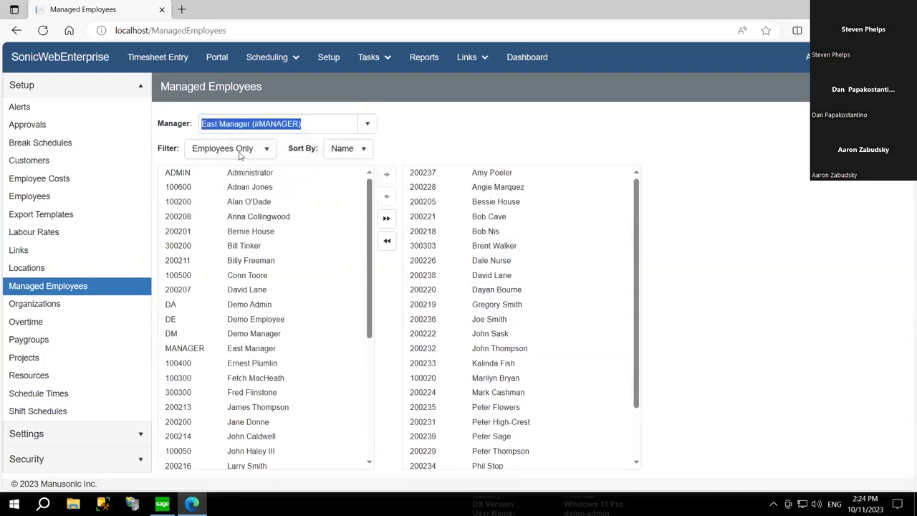
click(241, 152)
click(239, 174)
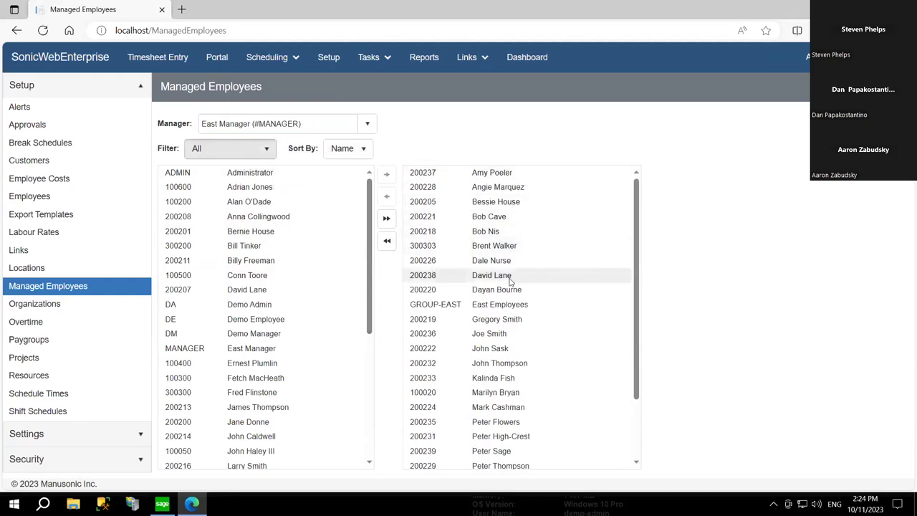
scroll(516, 290, down, 2)
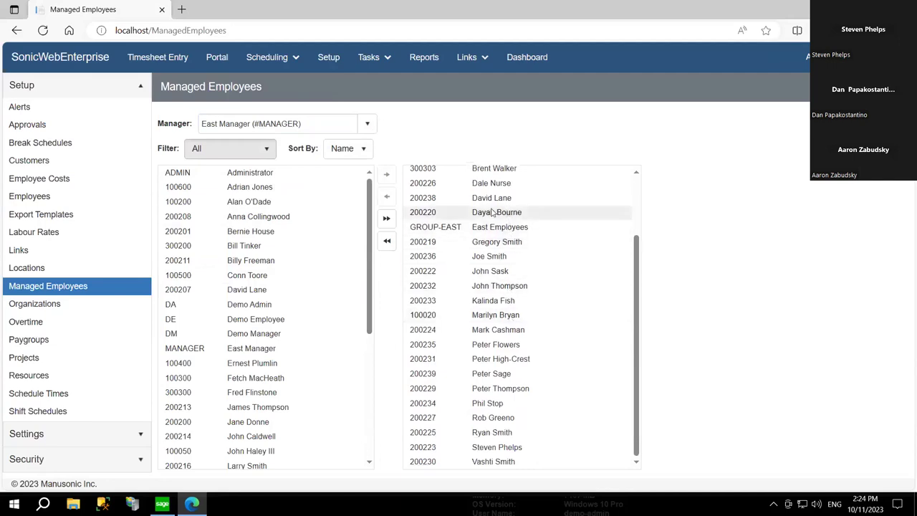
click(242, 149)
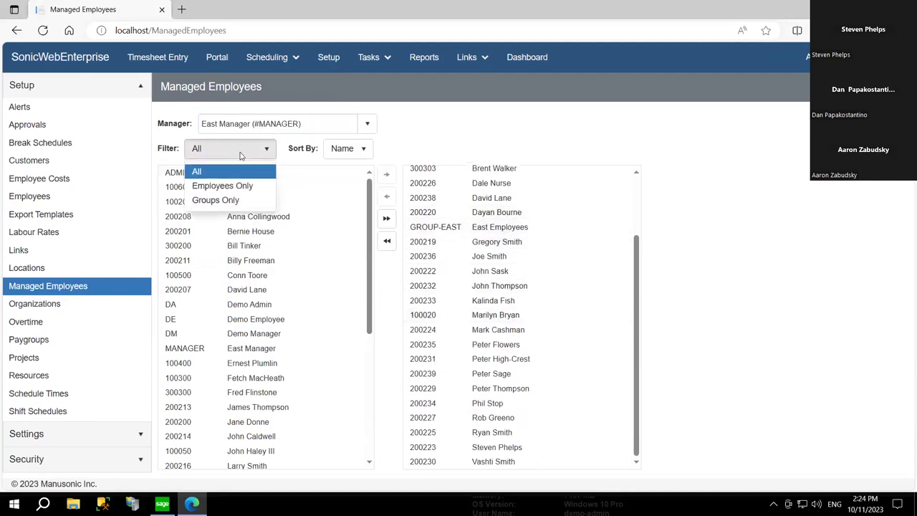
click(238, 203)
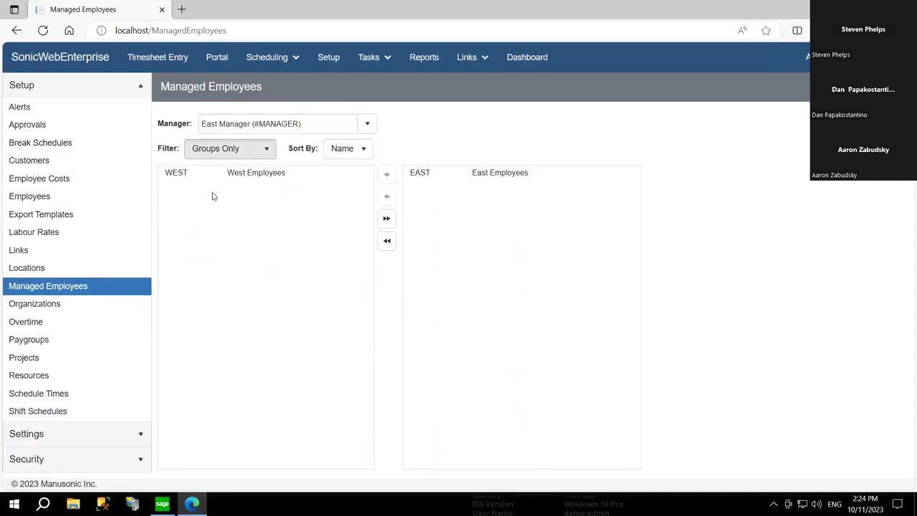
click(251, 125)
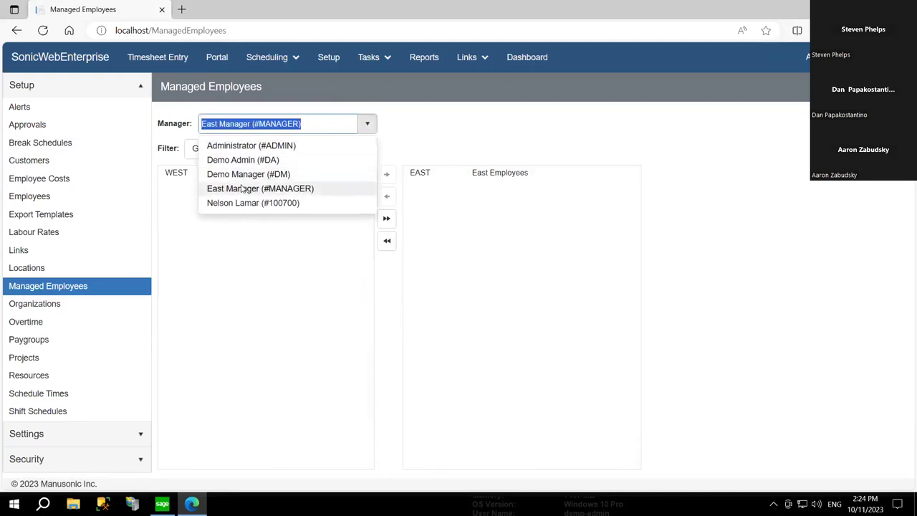
click(242, 186)
click(260, 149)
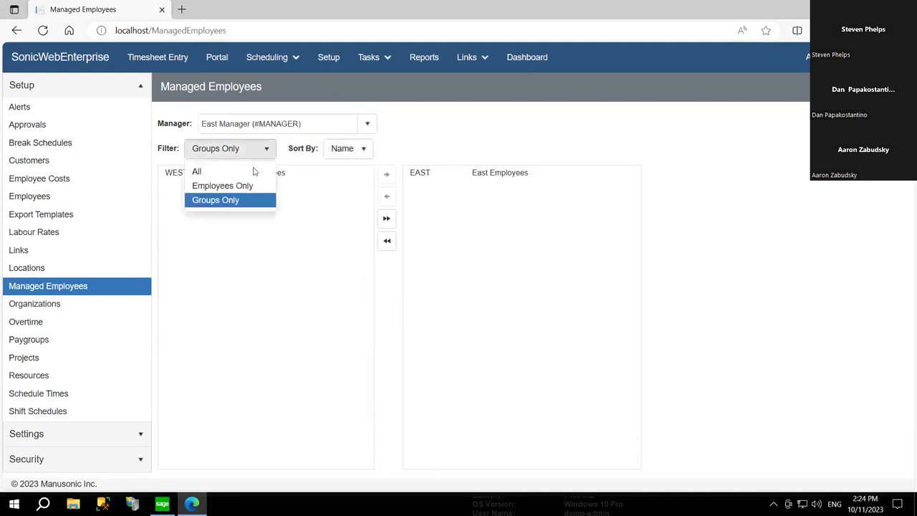
click(222, 185)
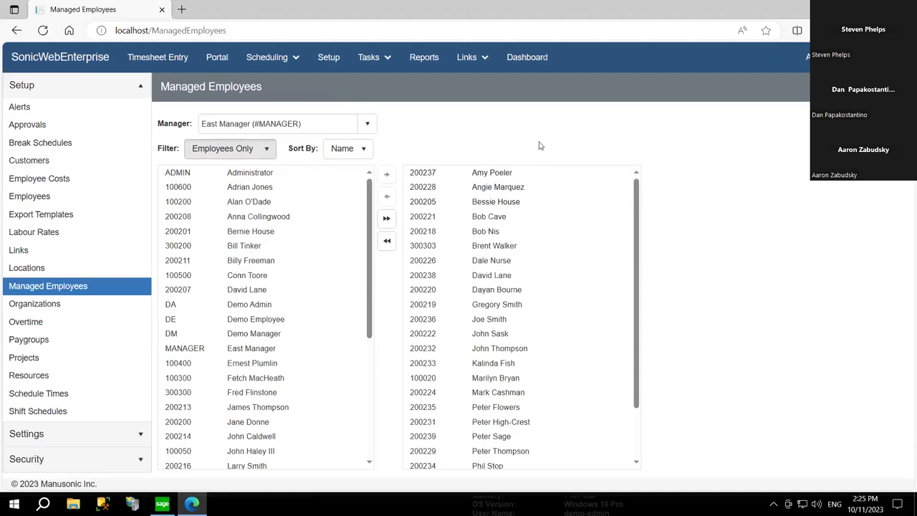
- Open Shift Schedules and inspect the hours in the DAY, EVE and NIGHT shift codes
click(50, 410)
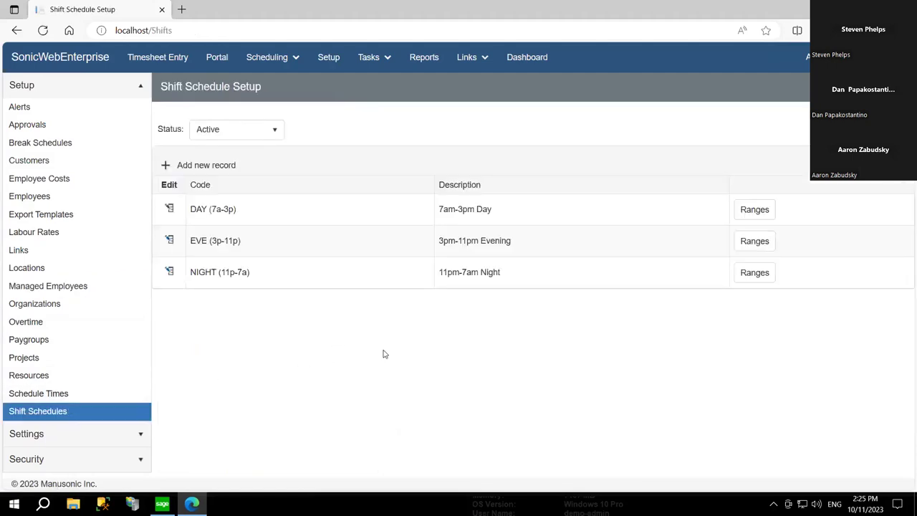
drag(251, 210, 200, 218)
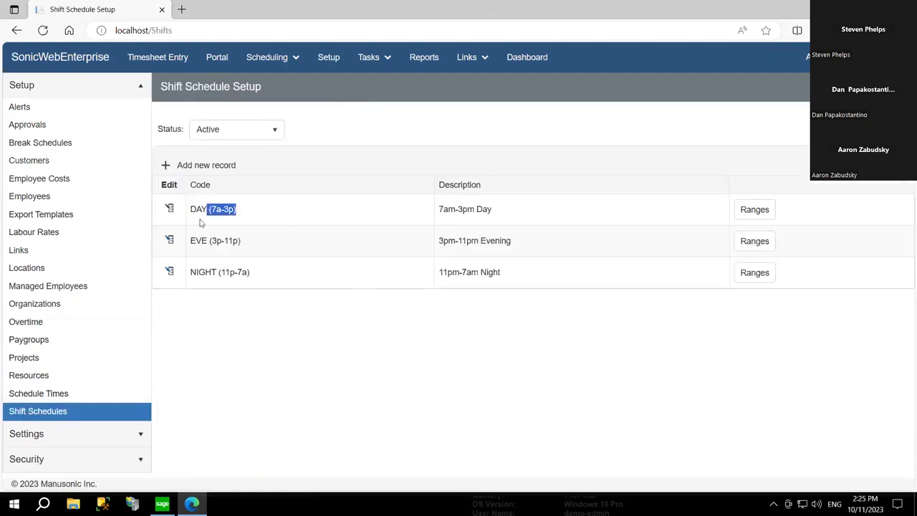
click(211, 244)
drag(241, 242, 201, 244)
drag(242, 279, 218, 276)
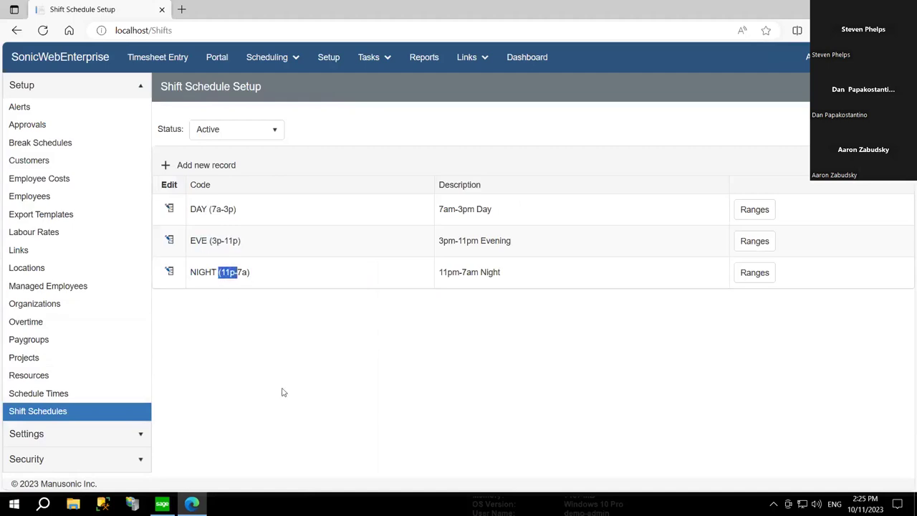
click(351, 276)
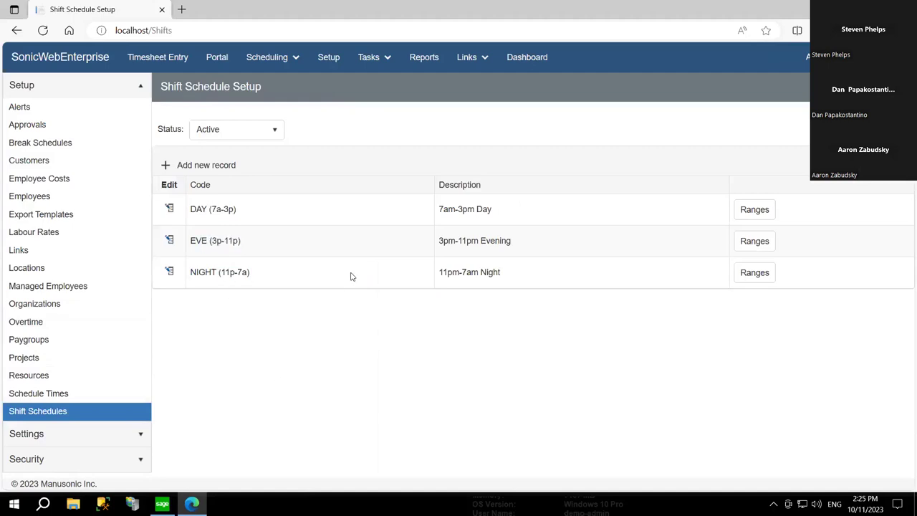
- Try an 8-day recurring pattern with Days 1–4 on the DAY shift, then cancel
click(170, 210)
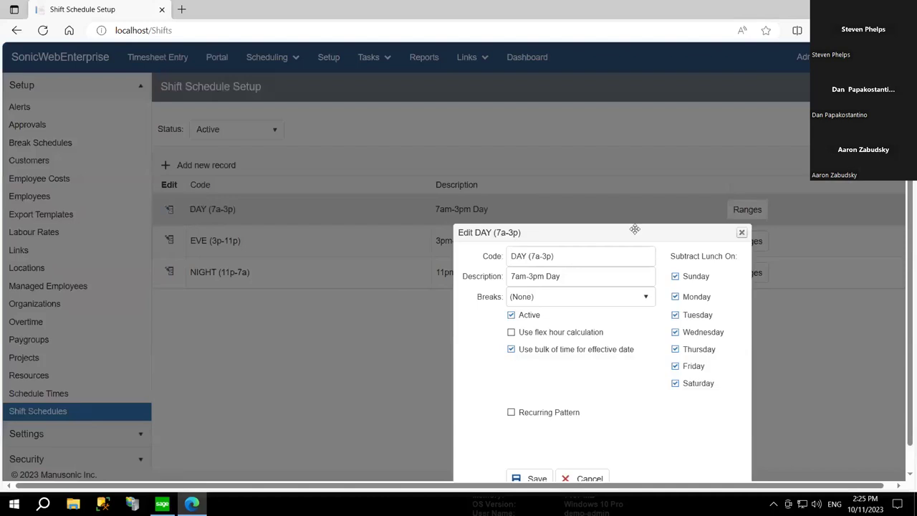
drag(635, 231, 618, 201)
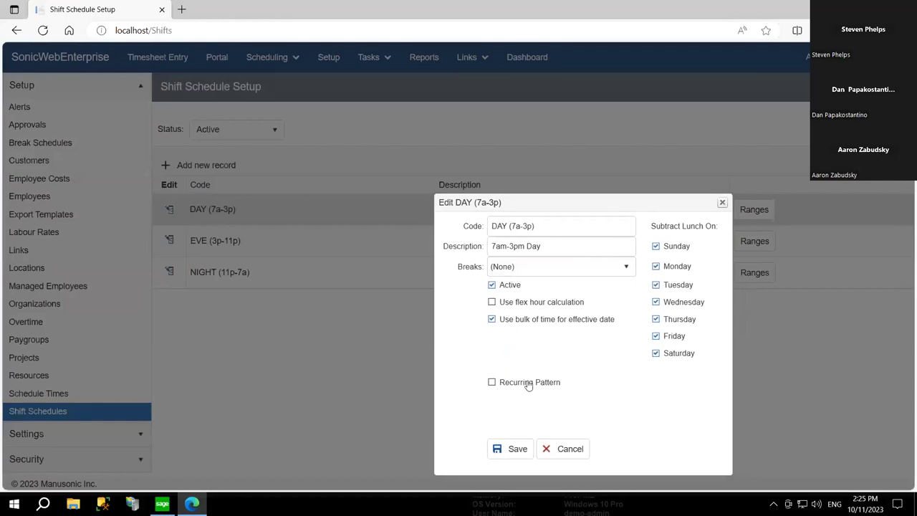
click(529, 383)
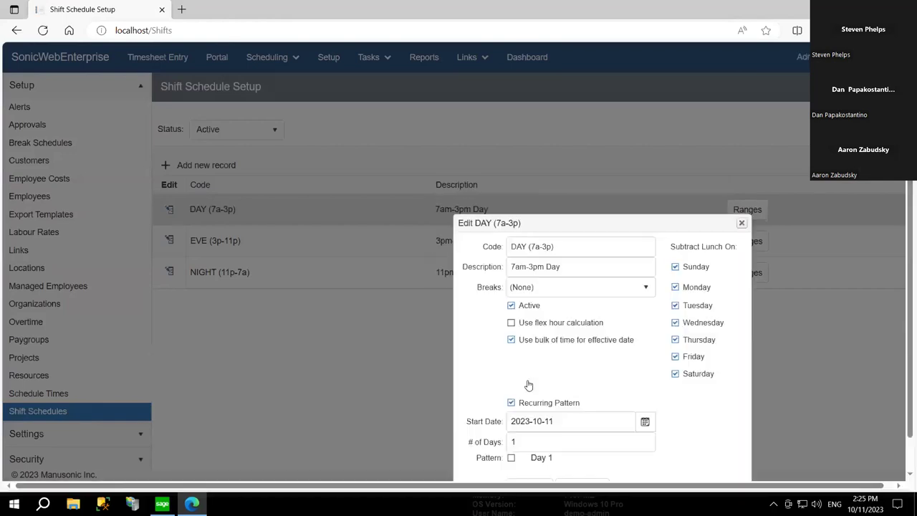
scroll(714, 438, down, 1)
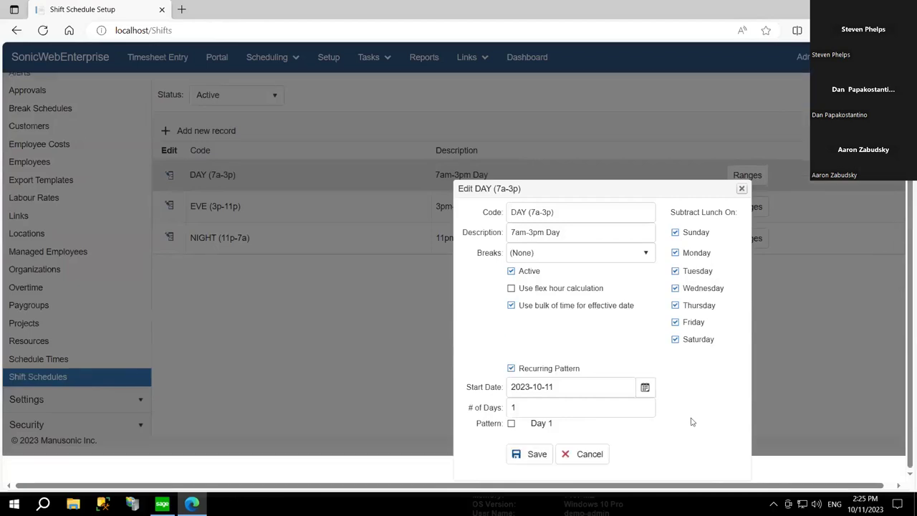
double_click(534, 407)
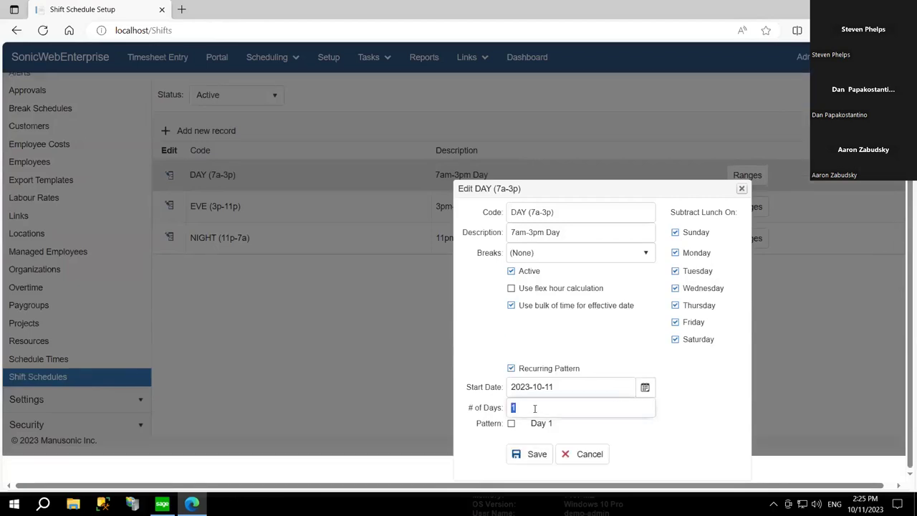
text(8)
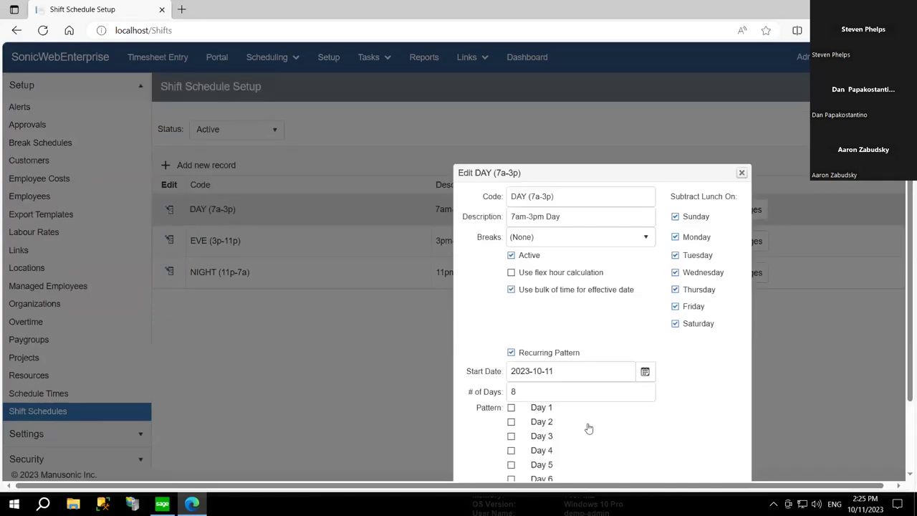
scroll(746, 351, down, 3)
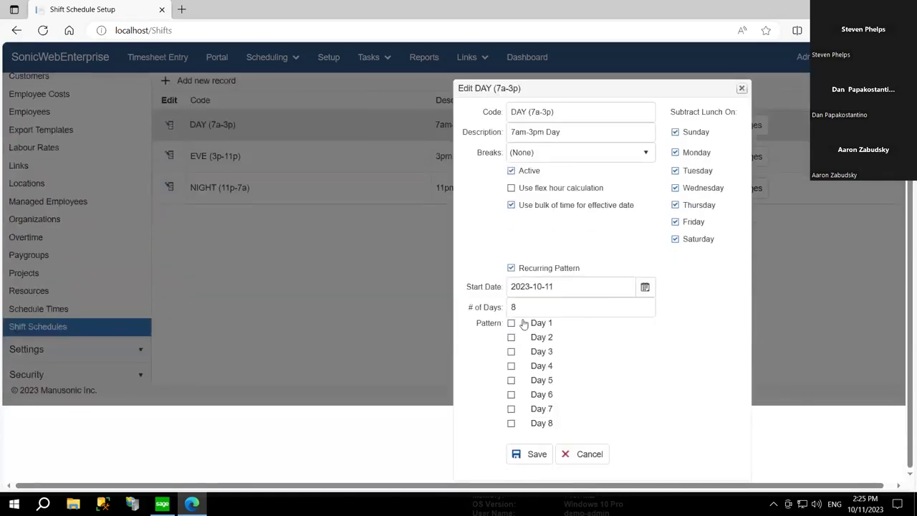
click(511, 323)
click(511, 337)
click(511, 352)
click(510, 367)
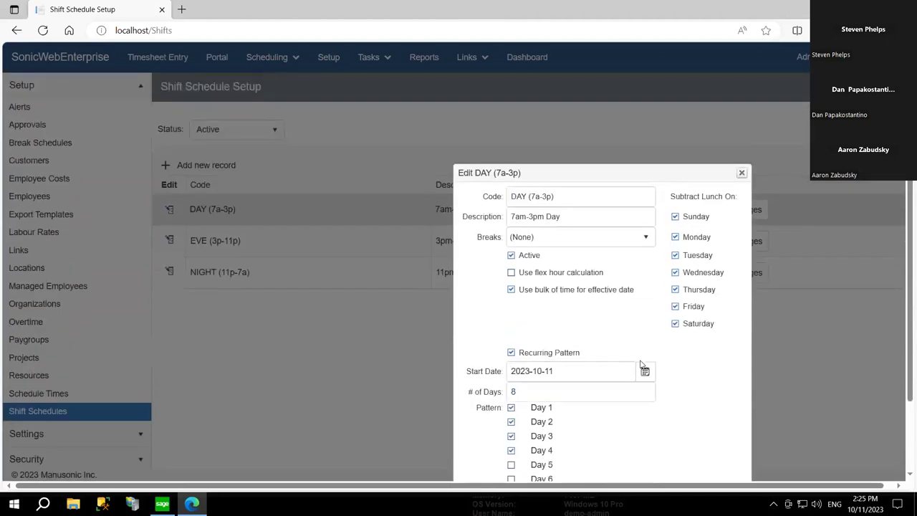
click(597, 454)
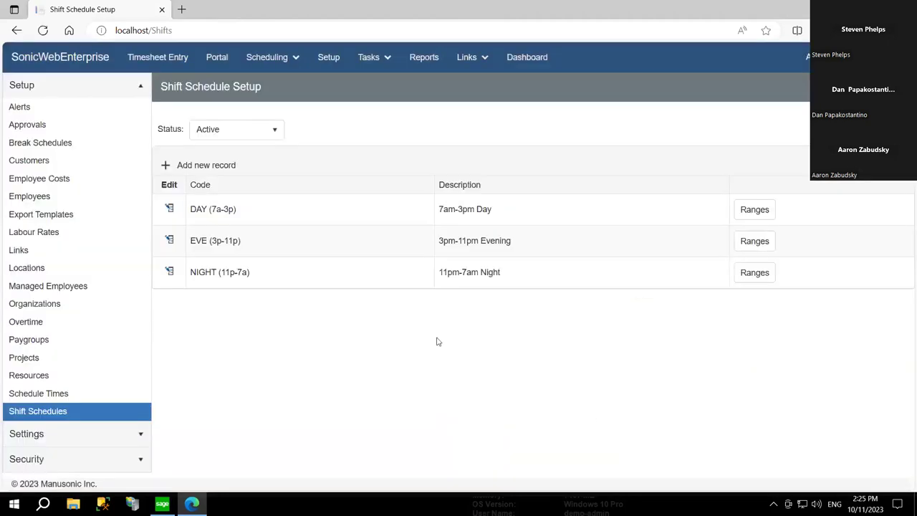
- Start generating DAY shift ranges with In 7:00 AM, Out 3:00 PM and a 15-minute in allowance
click(754, 209)
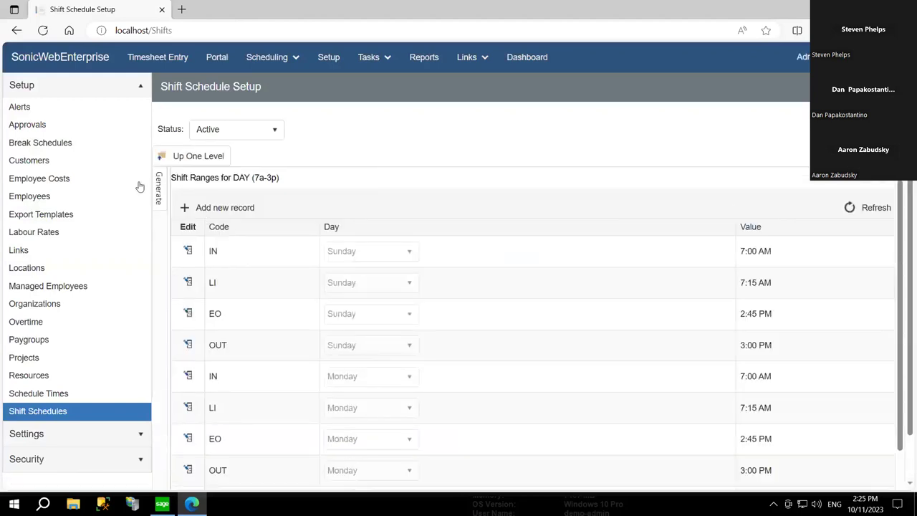
click(159, 188)
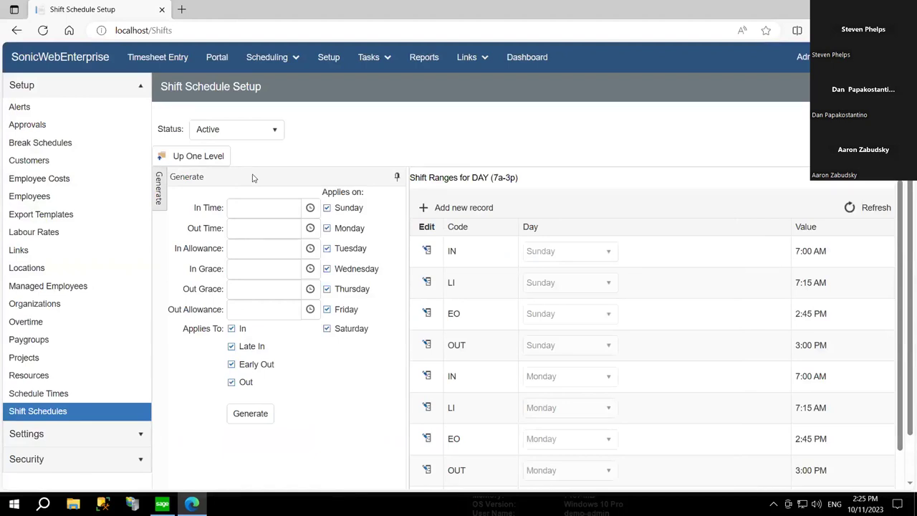
click(310, 209)
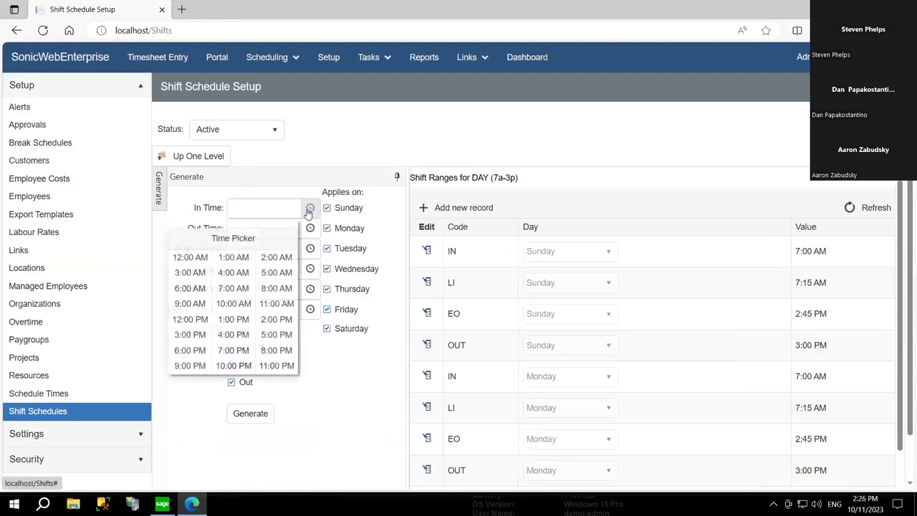
click(234, 288)
click(309, 228)
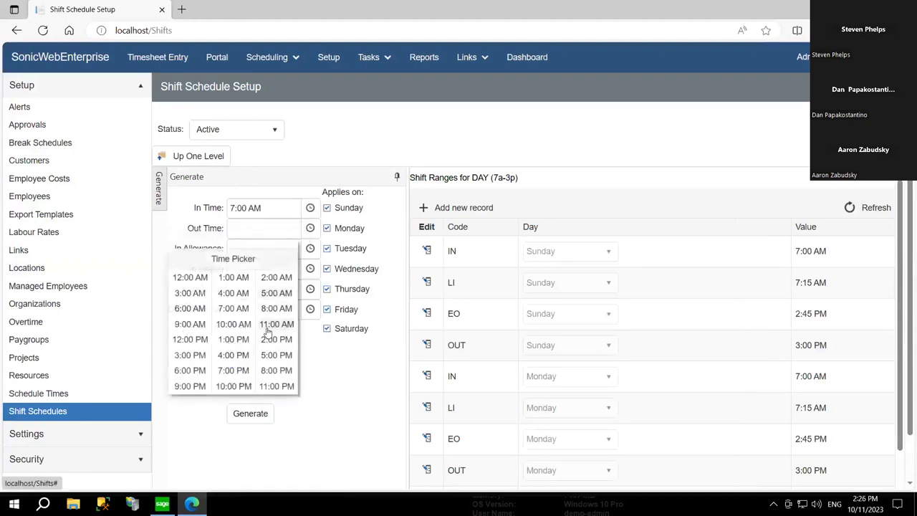
click(190, 354)
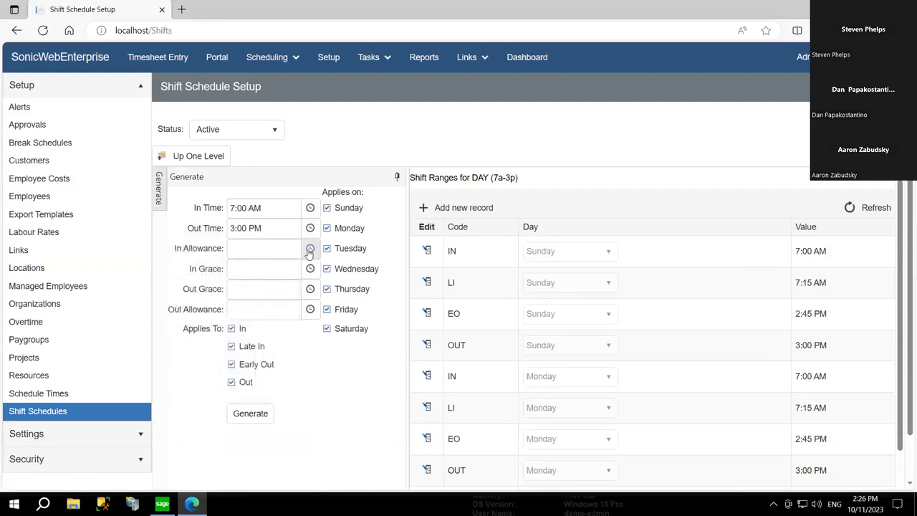
click(310, 249)
click(192, 314)
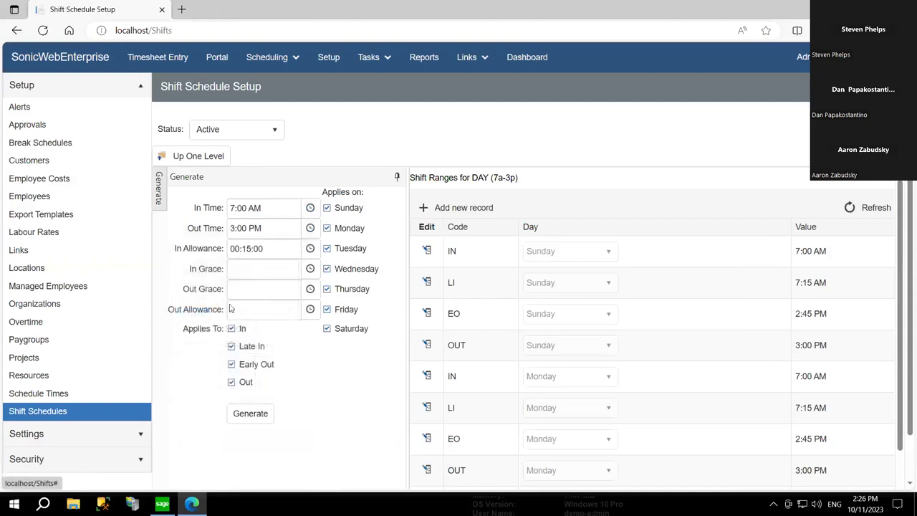
- Set in grace to 5 minutes, out grace to 0 and out allowance to 15 minutes
click(266, 208)
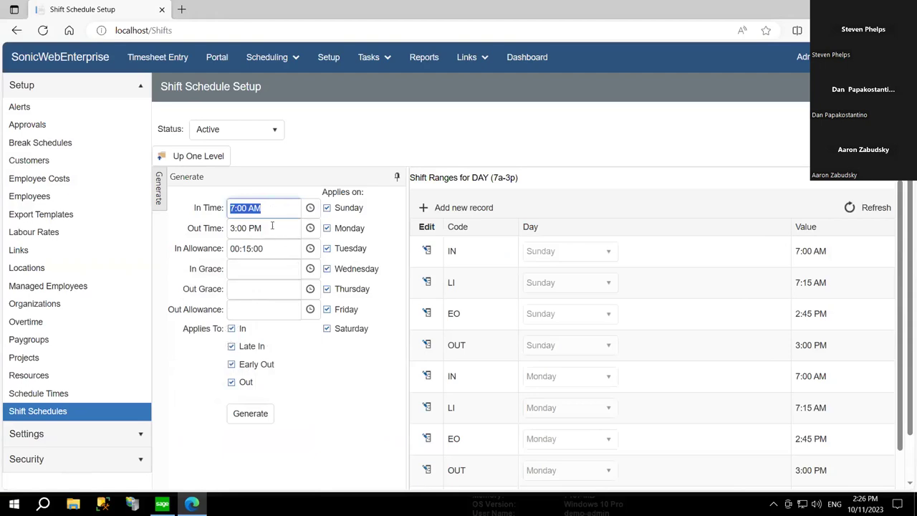
click(273, 228)
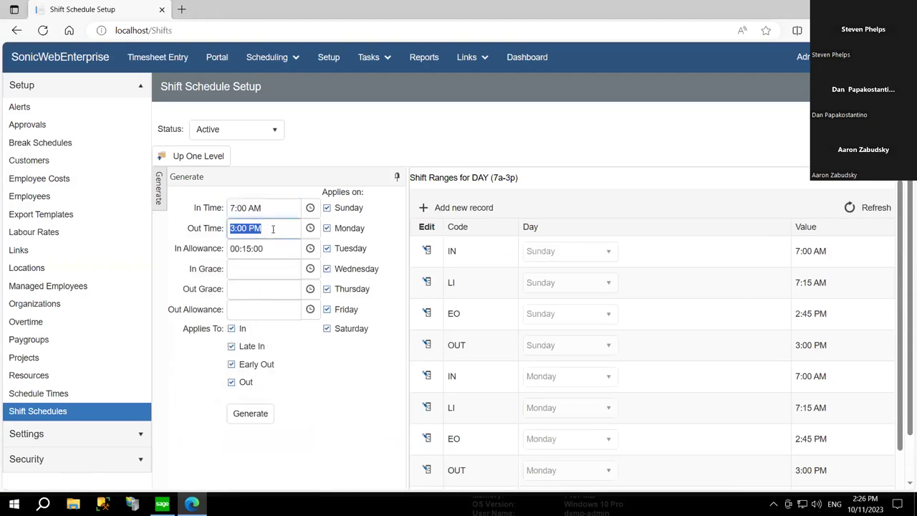
click(279, 249)
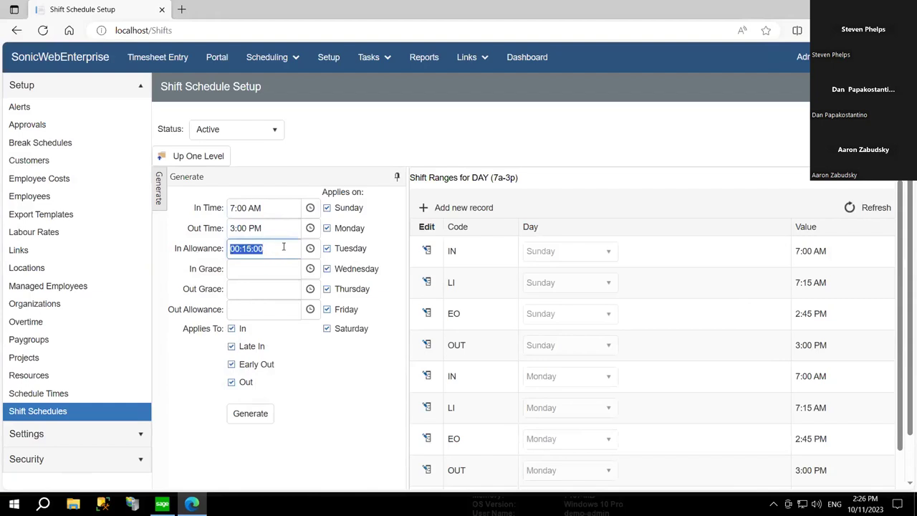
click(311, 273)
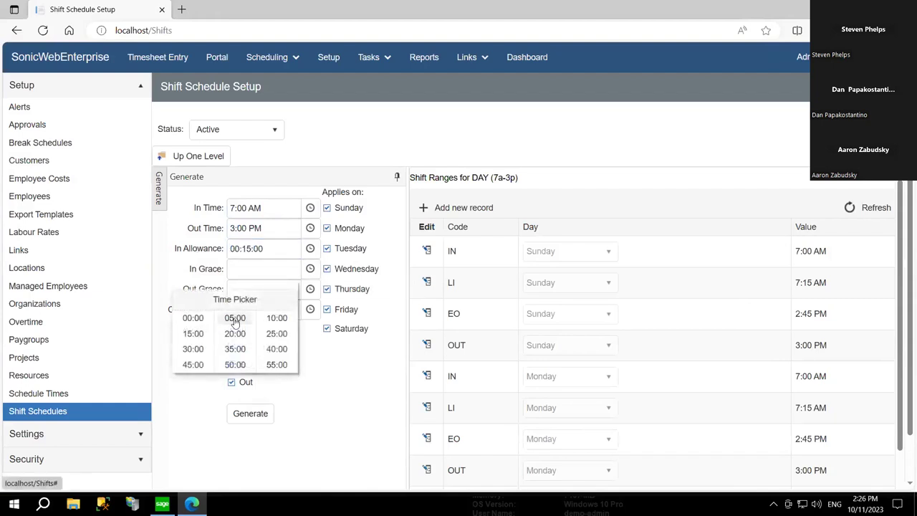
click(233, 318)
click(309, 289)
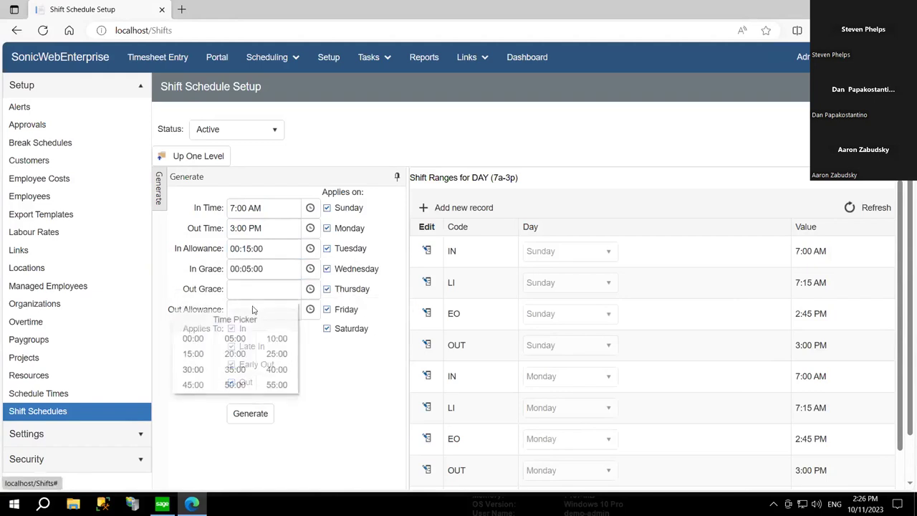
click(190, 338)
click(309, 309)
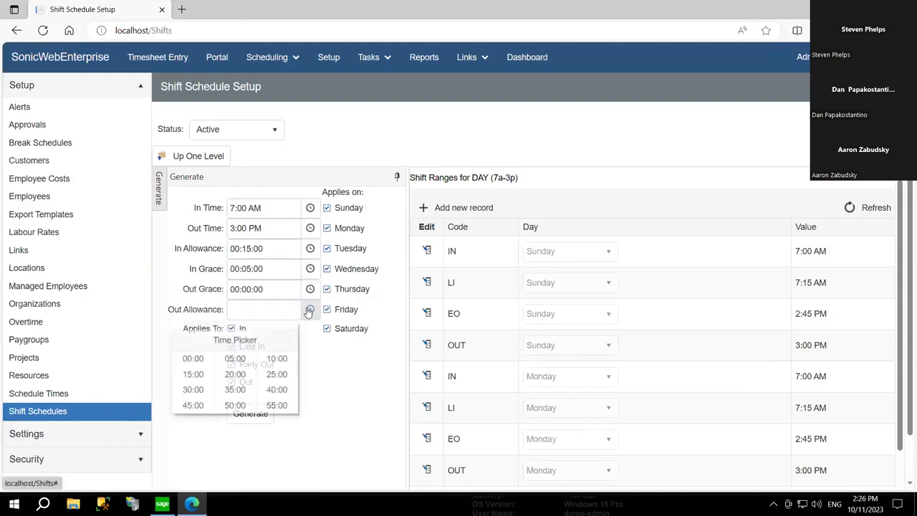
click(192, 375)
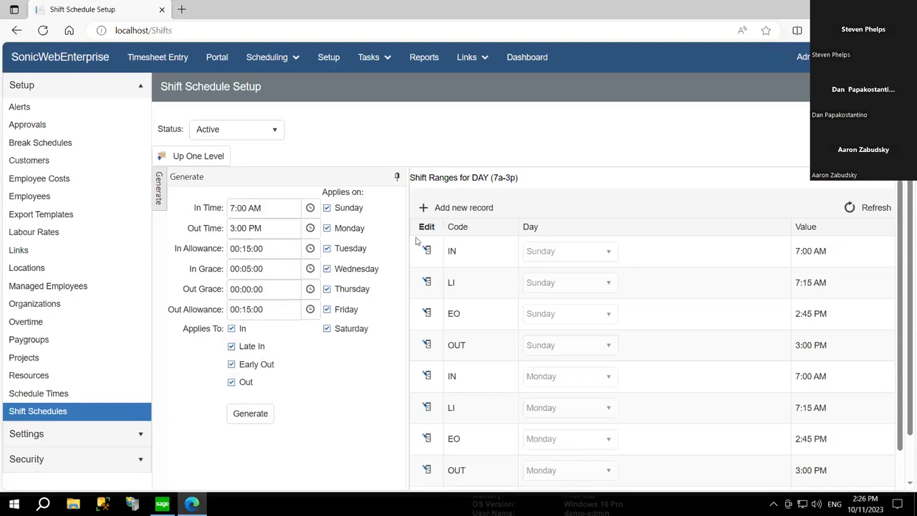
- Check the first employee's record keeps the DAY (7a-3p) shift, then cancel without saving
click(198, 158)
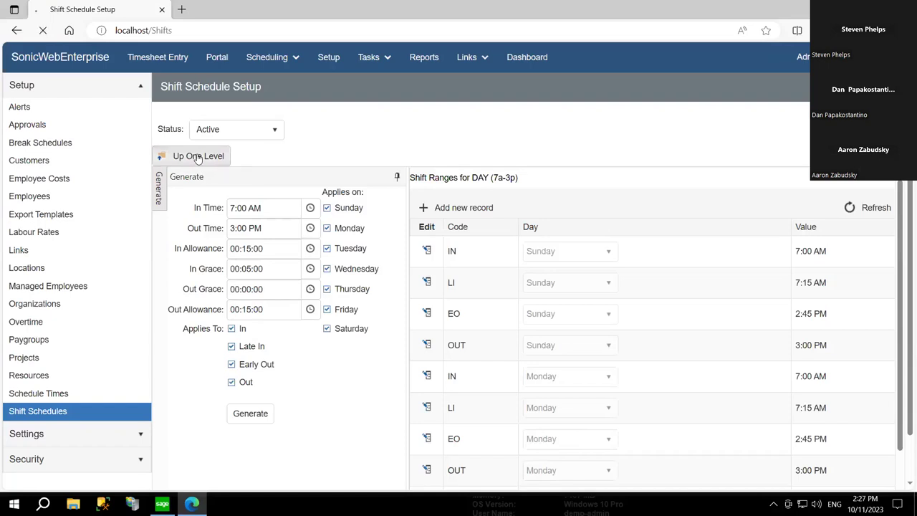
click(38, 200)
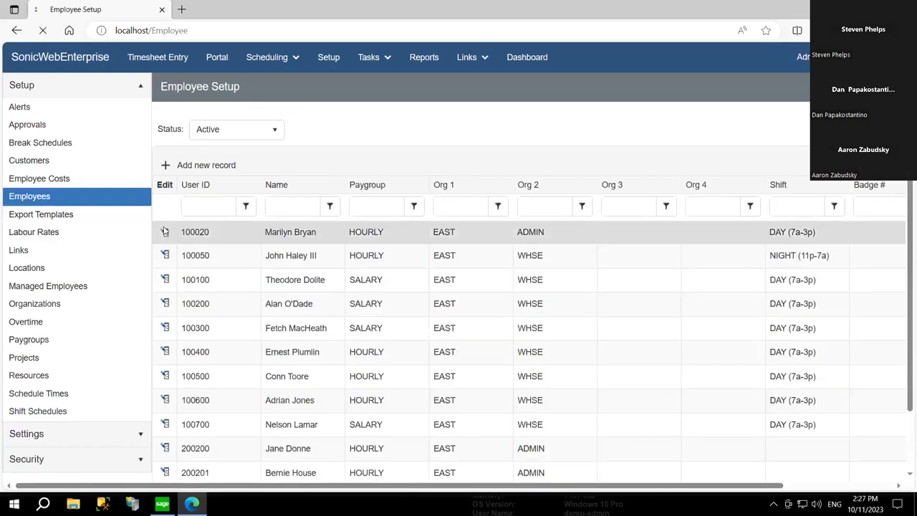
click(165, 233)
click(475, 354)
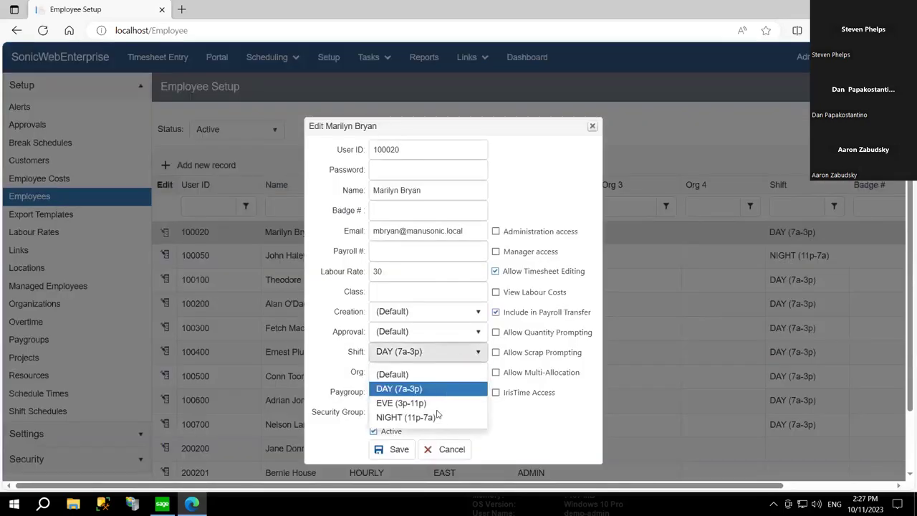
click(448, 351)
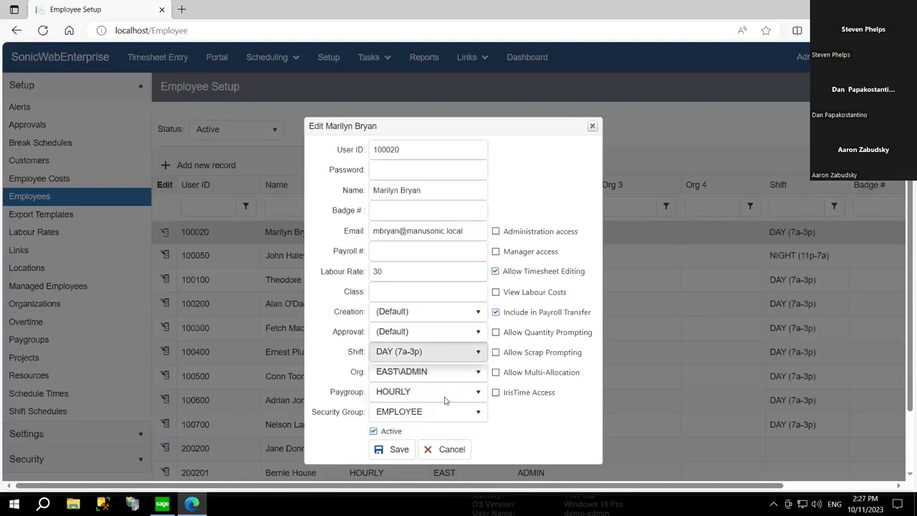
click(445, 449)
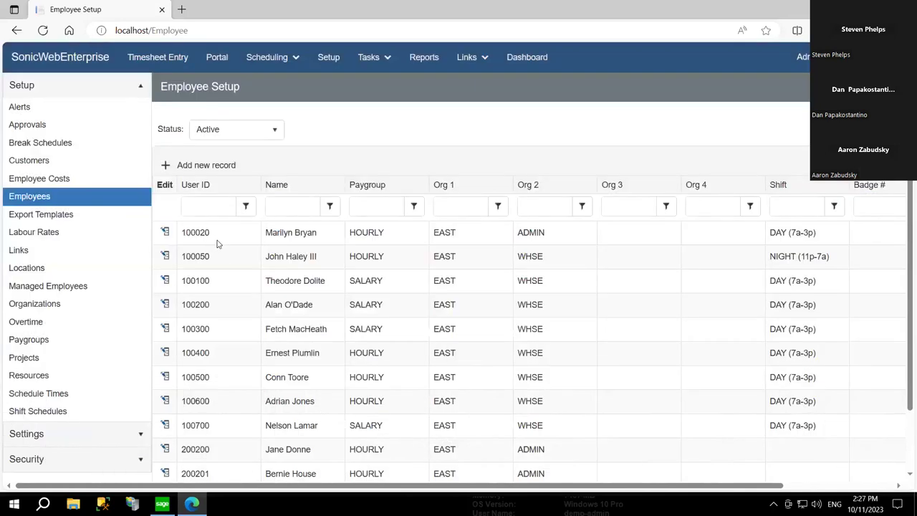
- Show Schedule Times for EAST - Eastern Branch and review the Day 7a-3p record unchanged
click(78, 412)
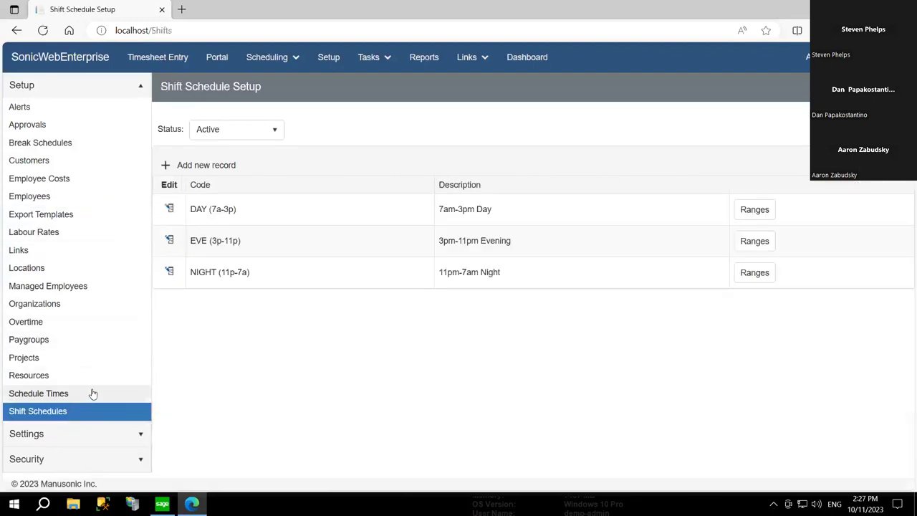
click(79, 397)
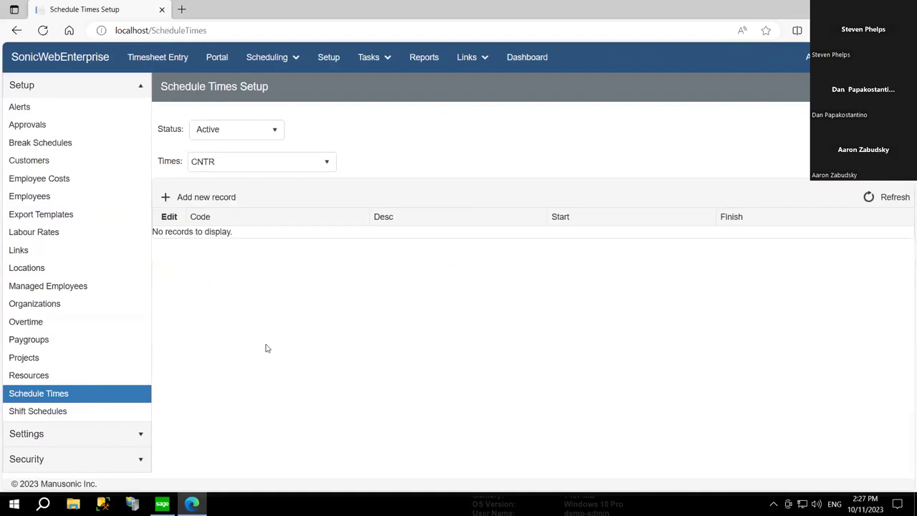
click(276, 166)
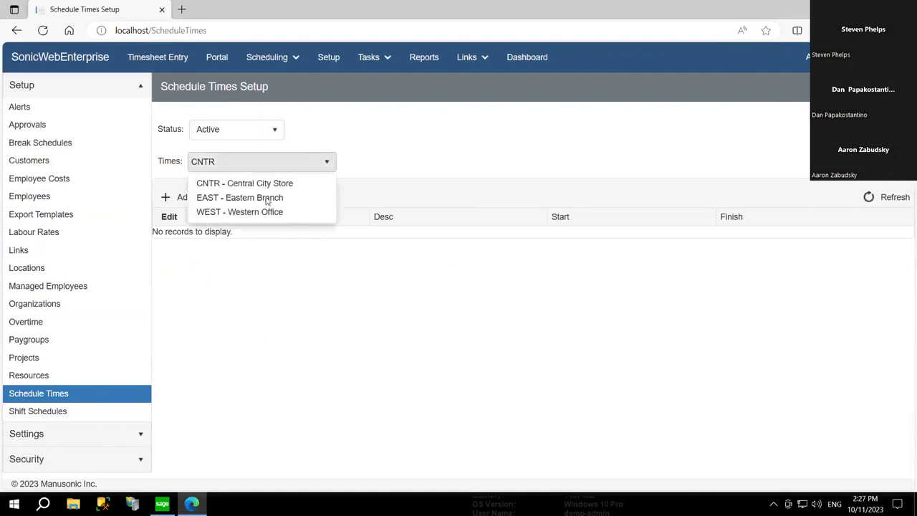
click(266, 198)
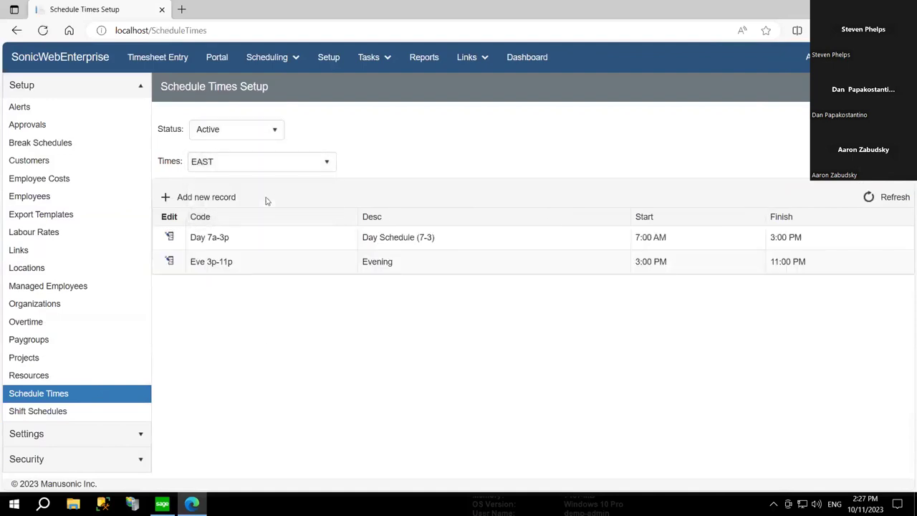
click(170, 237)
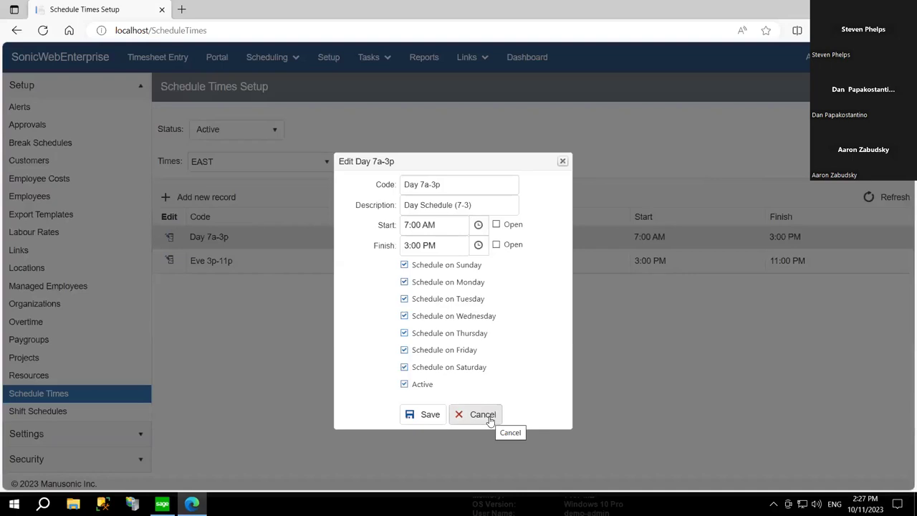
click(490, 420)
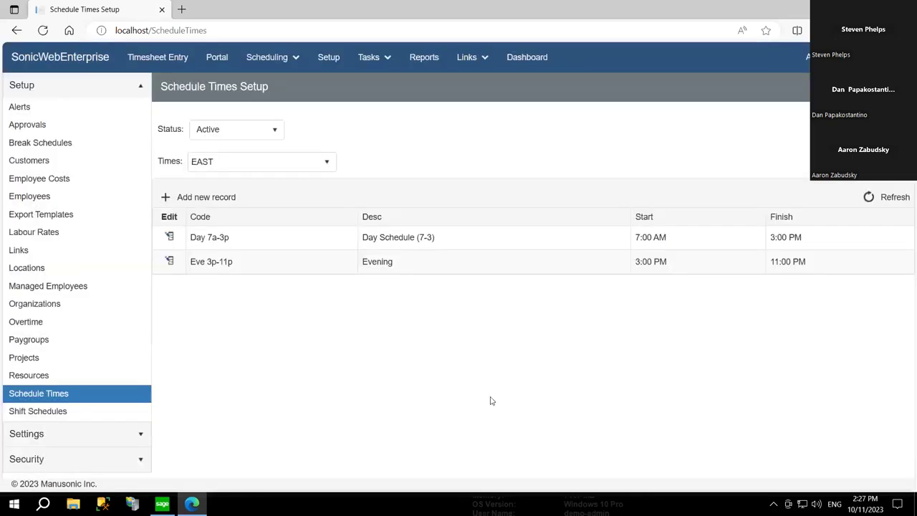
- Open Employee Scheduling, pick week of Oct. 2, 2023, then advance to Oct. 15
click(272, 62)
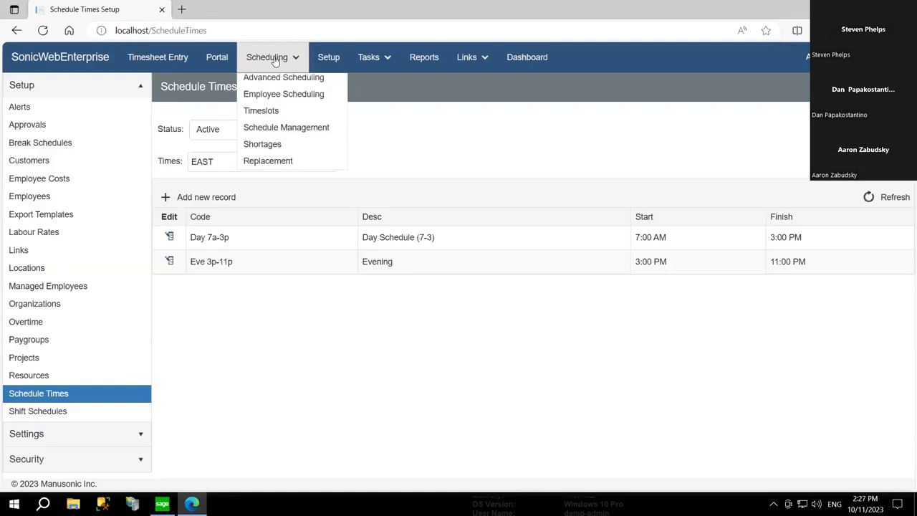
click(279, 100)
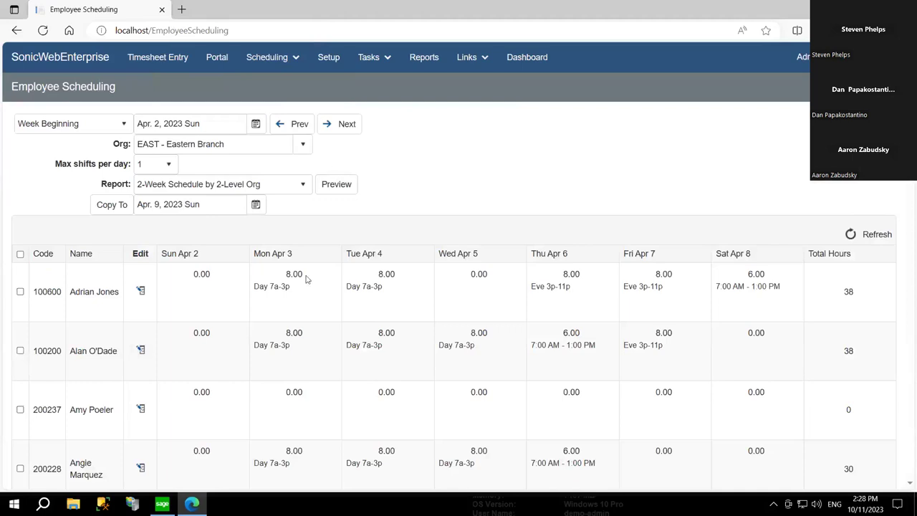
click(256, 125)
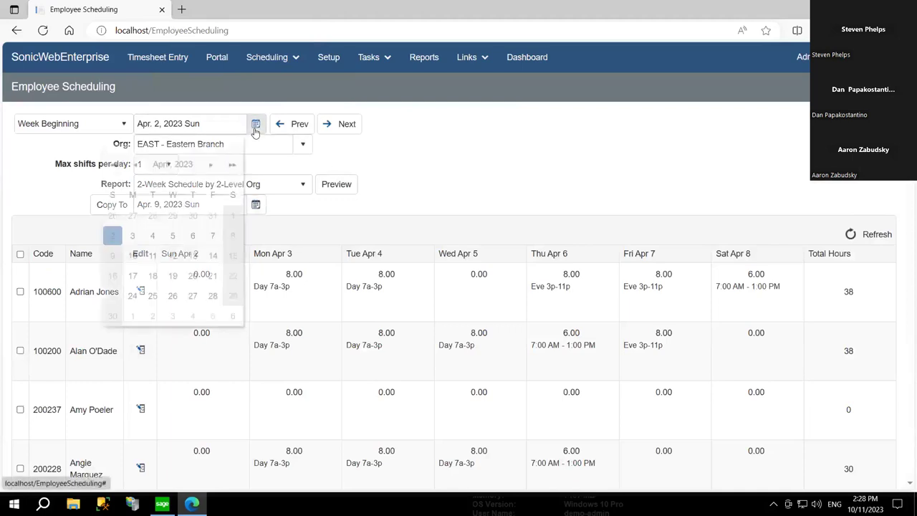
click(175, 166)
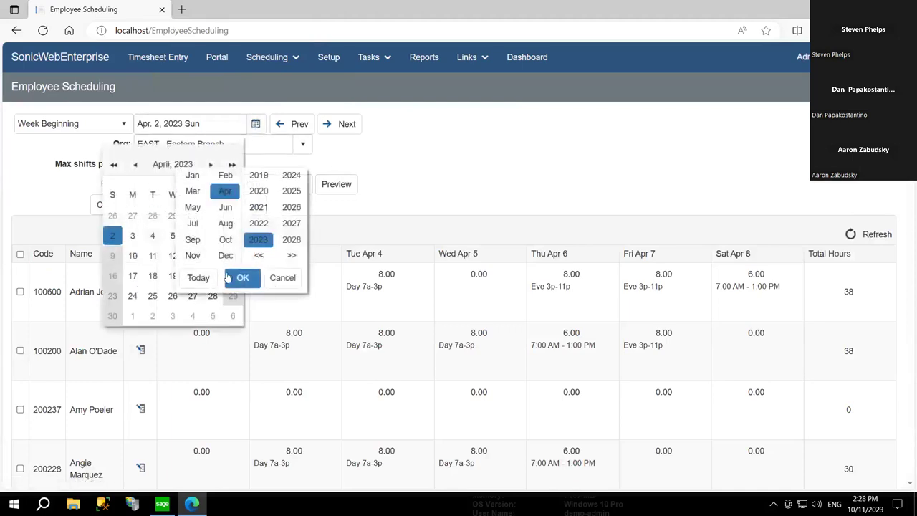
click(199, 277)
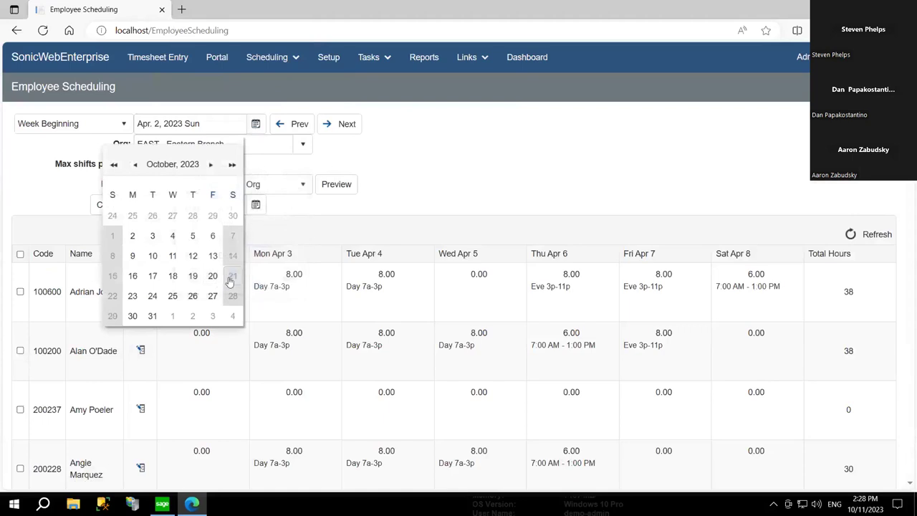
click(133, 236)
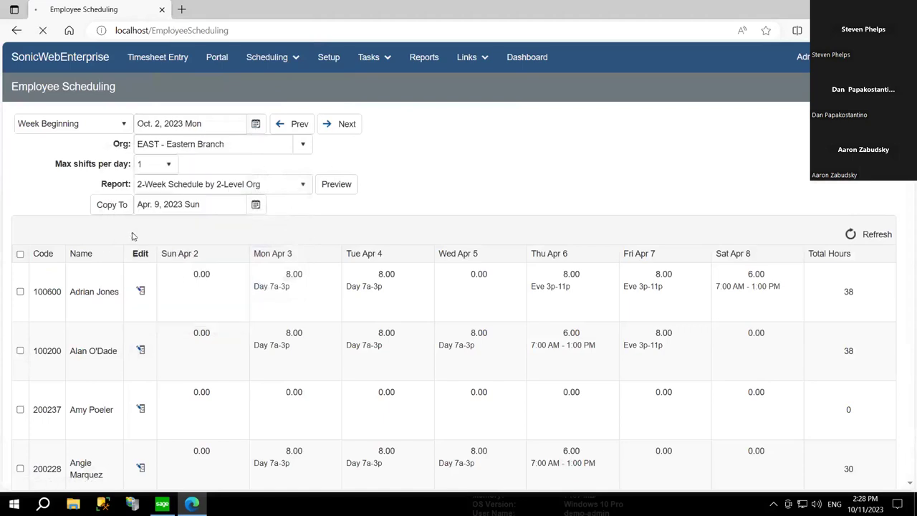
click(343, 127)
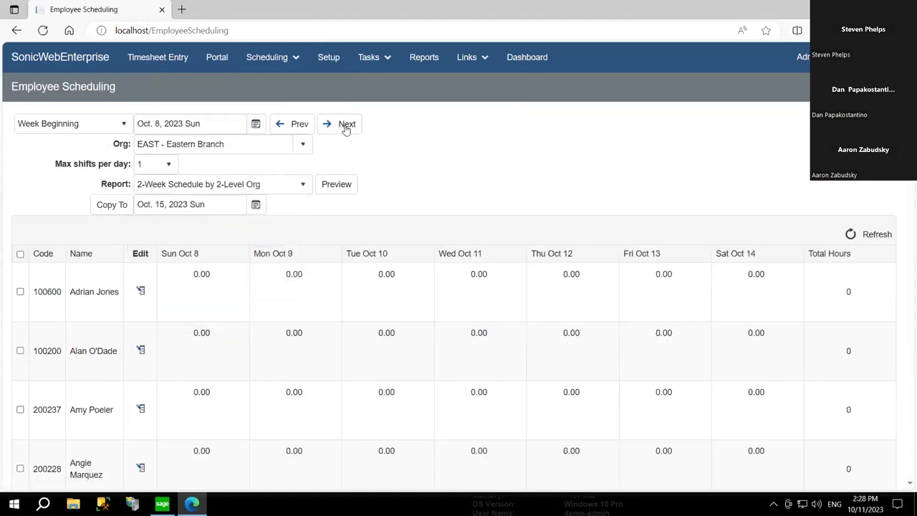
click(346, 128)
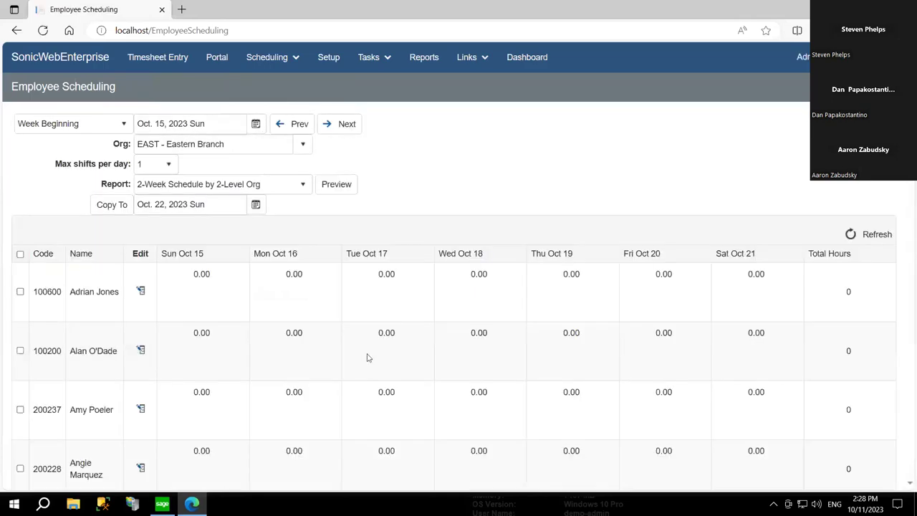
scroll(348, 340, down, 9)
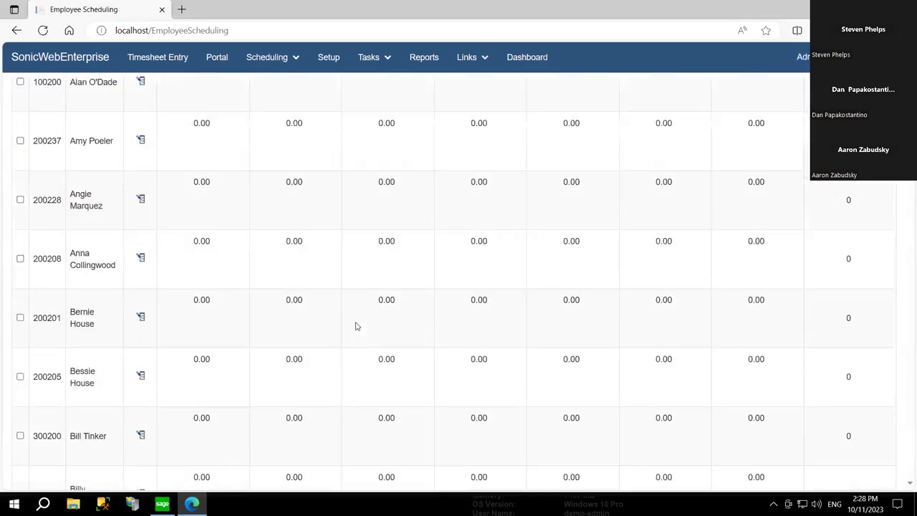
scroll(258, 352, up, 3)
scroll(256, 354, up, 5)
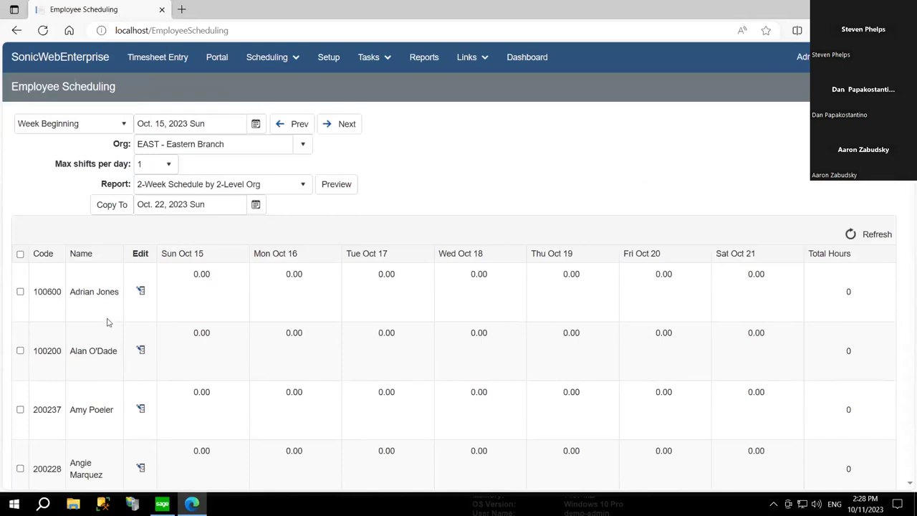
- Assign the Day 7a-3p shift to Monday Oct 16 and Tuesday Oct 17
click(141, 290)
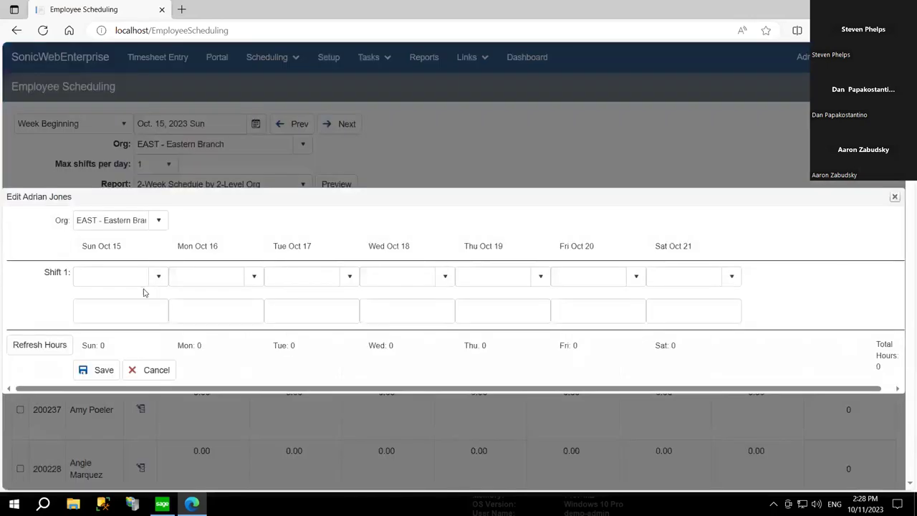
click(233, 277)
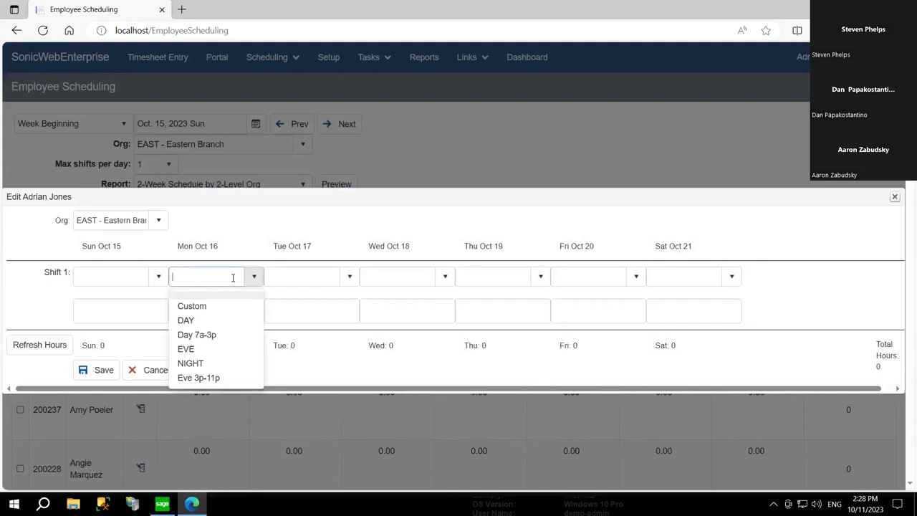
click(210, 335)
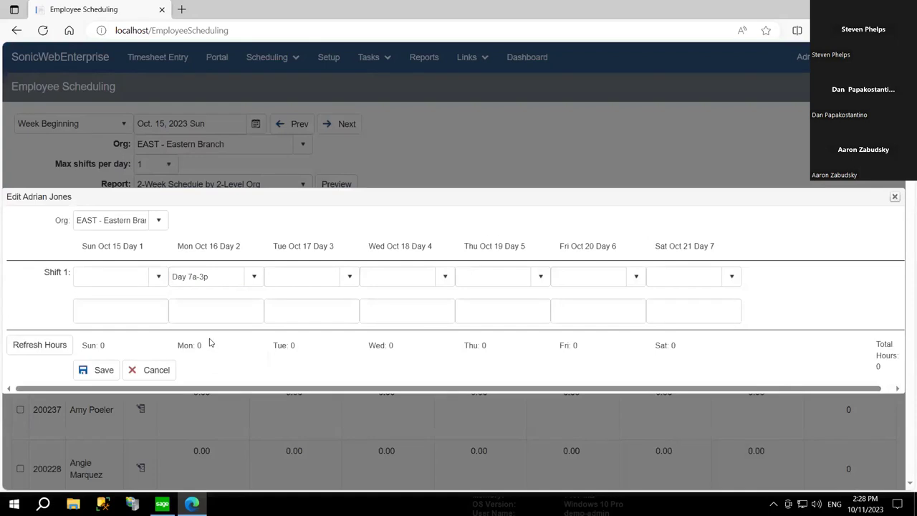
click(308, 276)
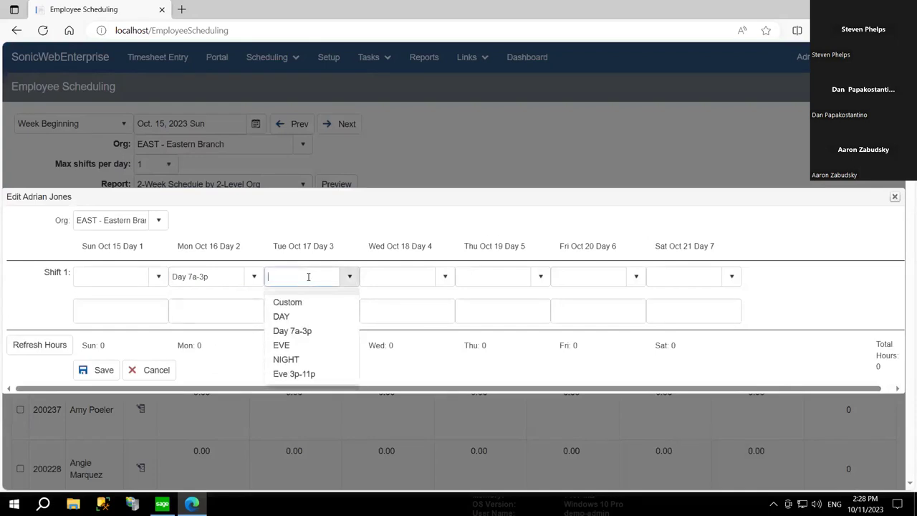
click(297, 335)
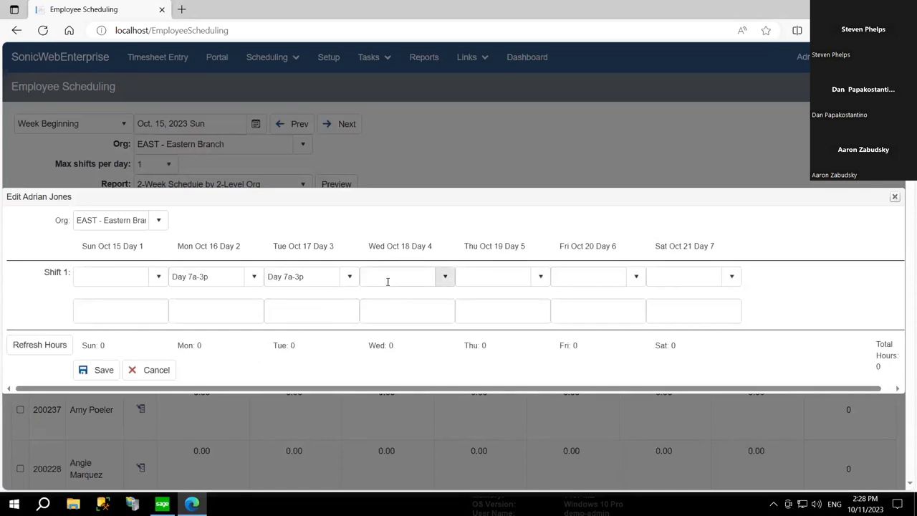
- Make Wednesday Oct 18 a Custom shift from 7:00 AM to 2:00 PM
click(388, 282)
click(383, 303)
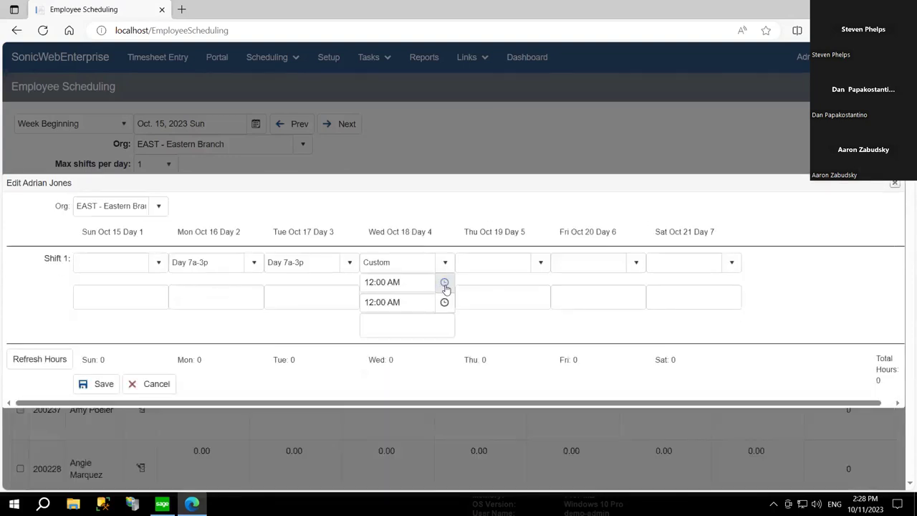
click(444, 284)
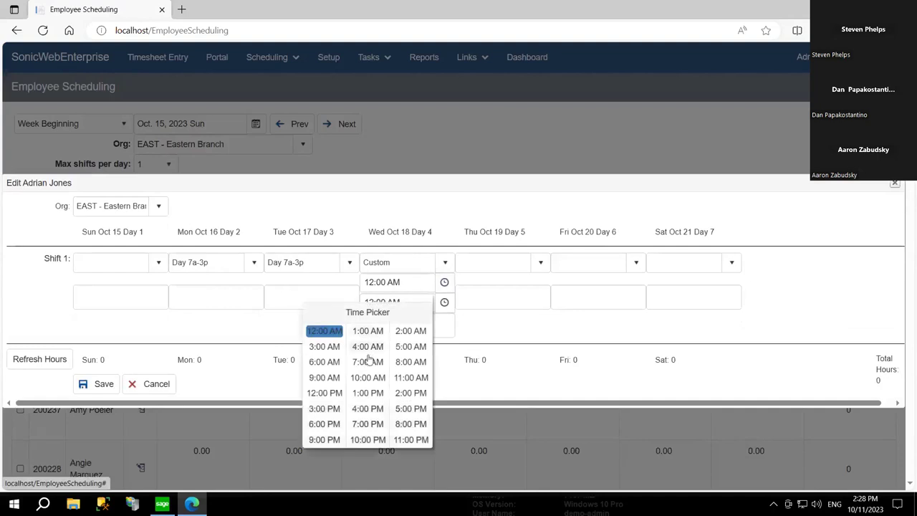
click(368, 362)
click(444, 302)
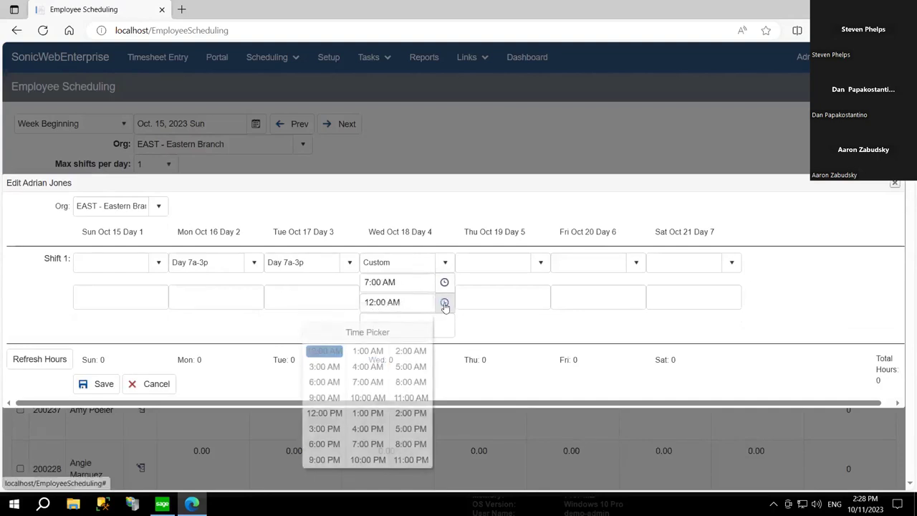
click(409, 413)
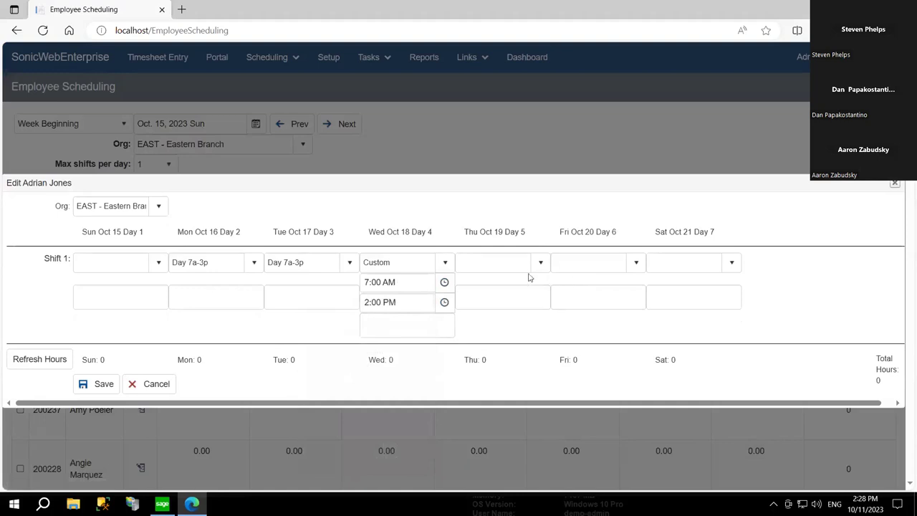
- Assign Eve 3p-11p to Friday, refresh hours to 31 total, and save
click(572, 266)
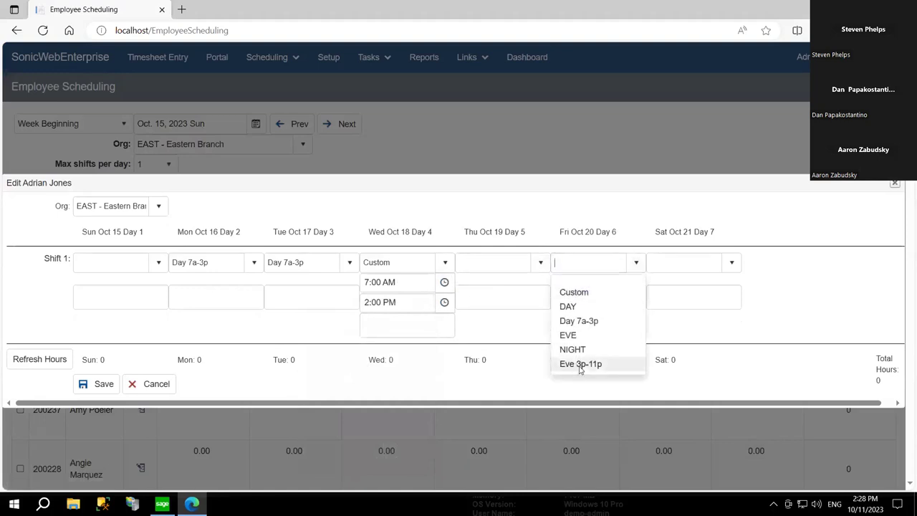
click(579, 364)
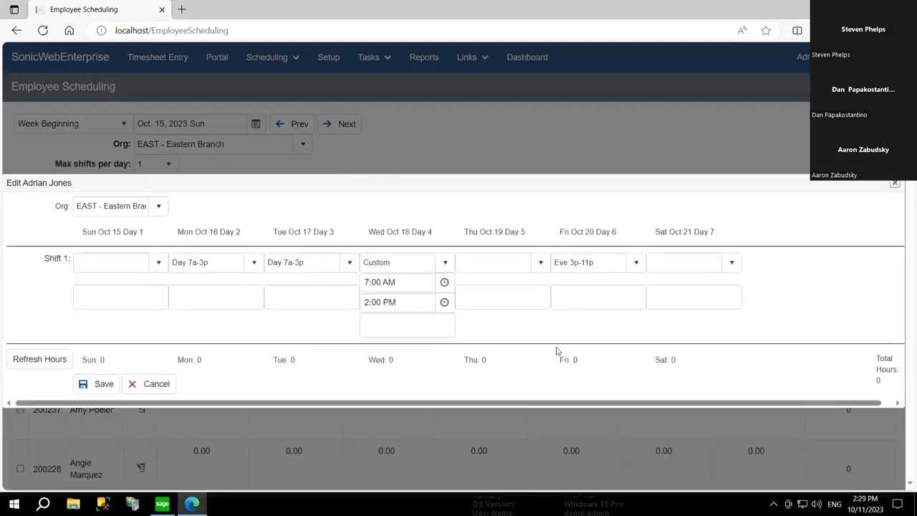
click(43, 367)
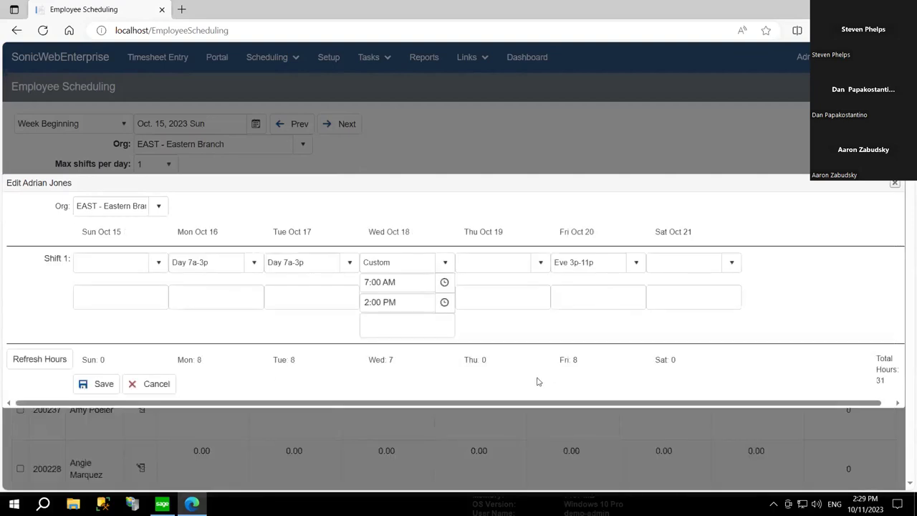
triple_click(880, 380)
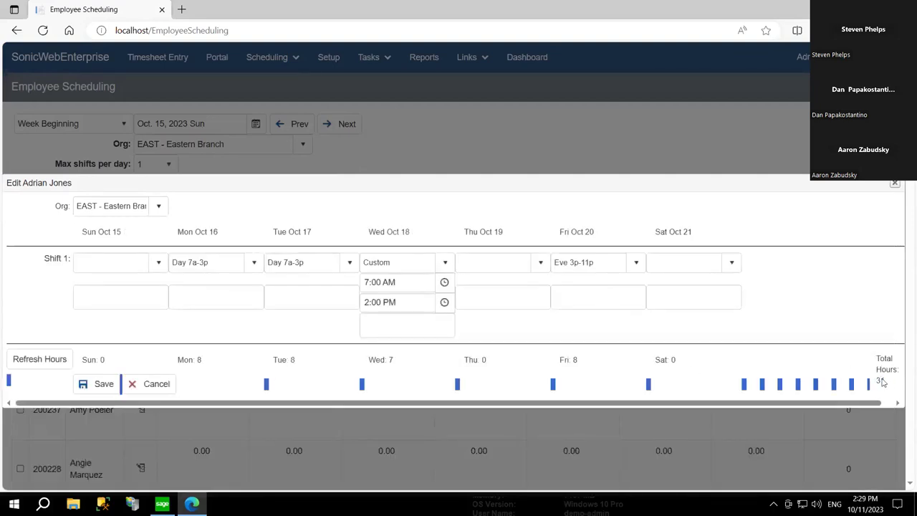
click(882, 382)
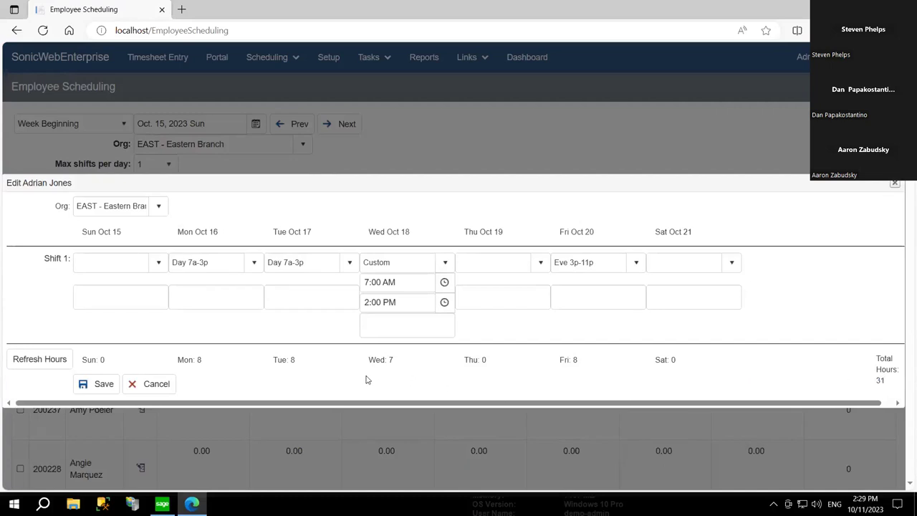
click(94, 385)
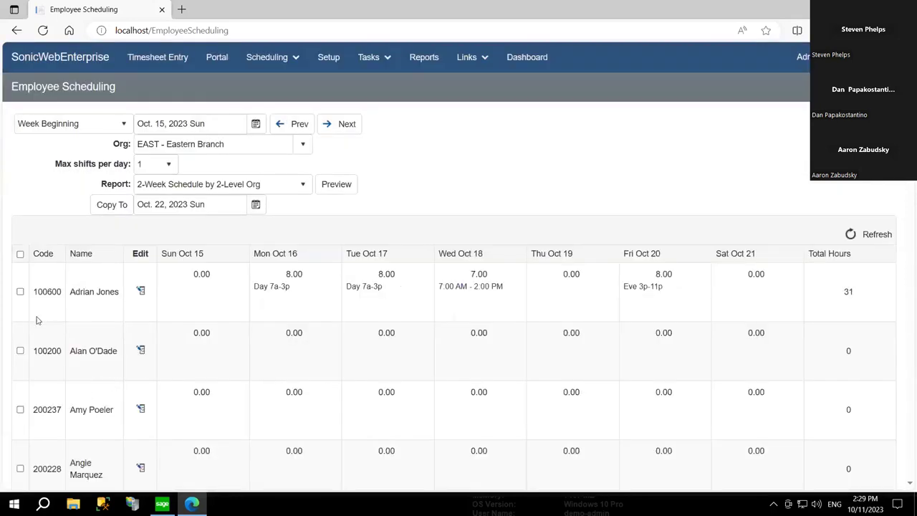
- Copy the first employee's Oct. 15 schedule to the week of Oct. 22
click(20, 291)
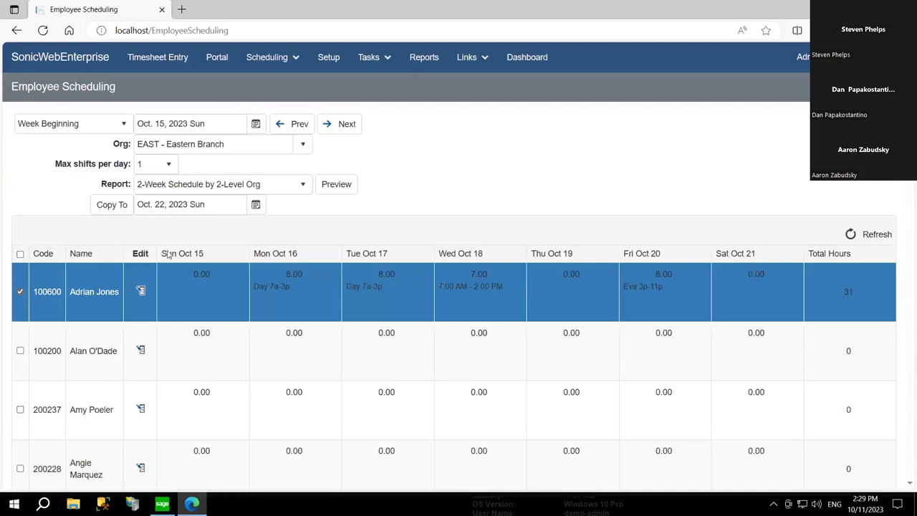
click(112, 206)
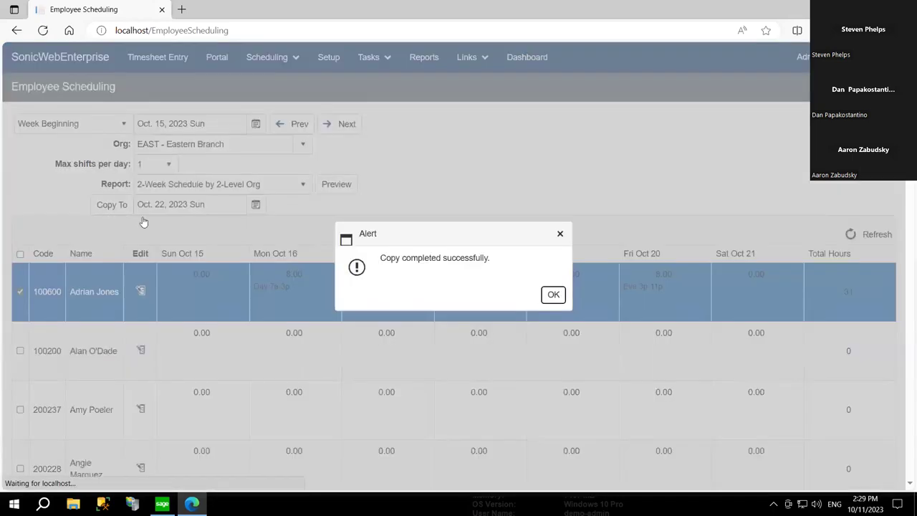
click(553, 295)
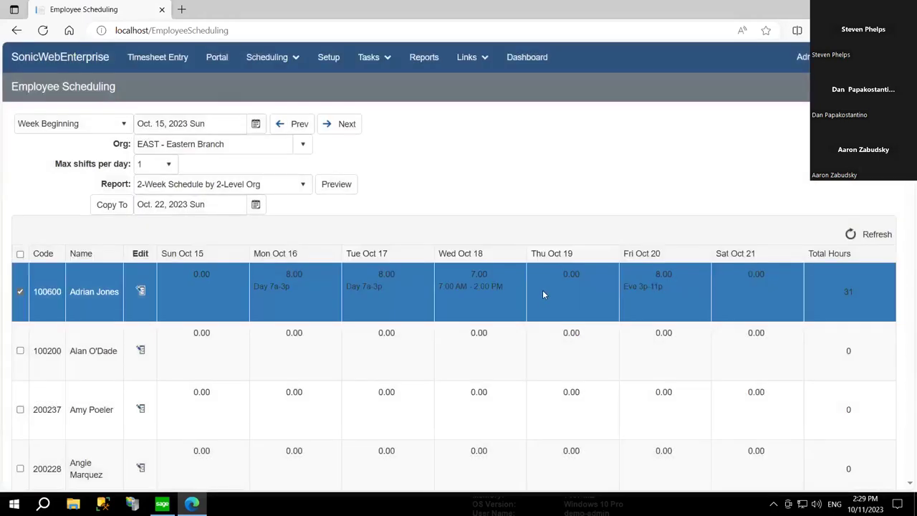
- Clear row selections, return to the Oct. 15 week, and choose the Weekly Schedule by 2-Level Org report
click(20, 292)
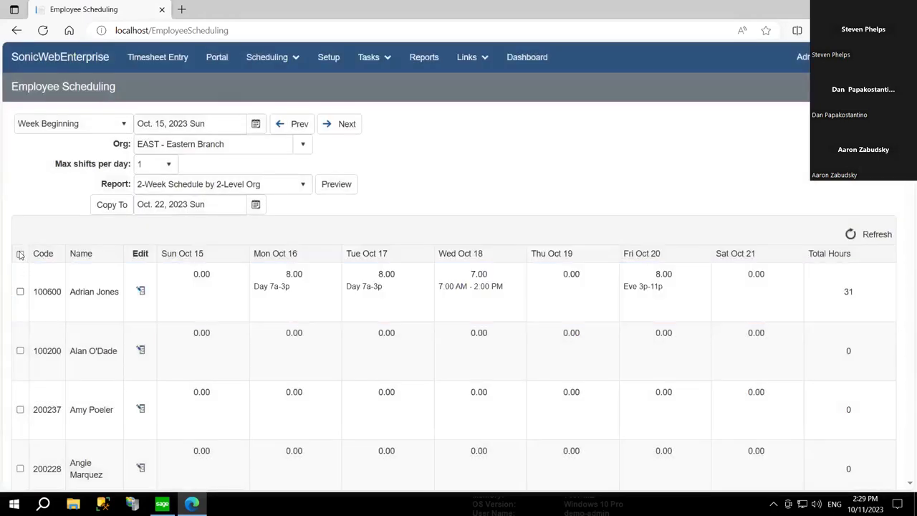
click(21, 254)
click(20, 254)
click(20, 351)
click(20, 409)
click(20, 409)
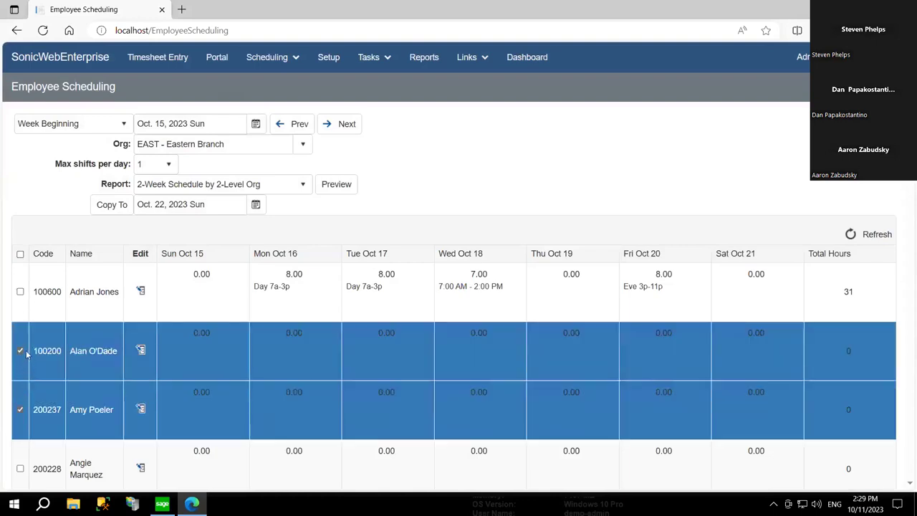
click(20, 350)
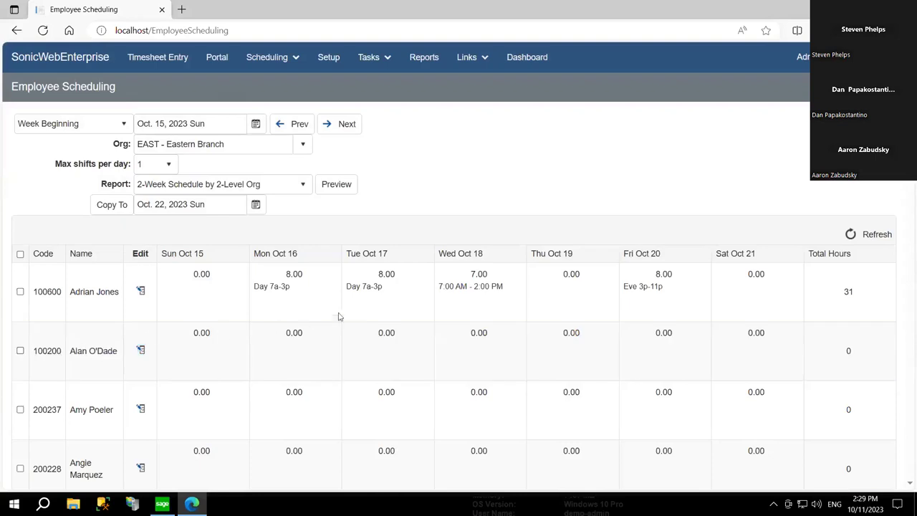
click(341, 125)
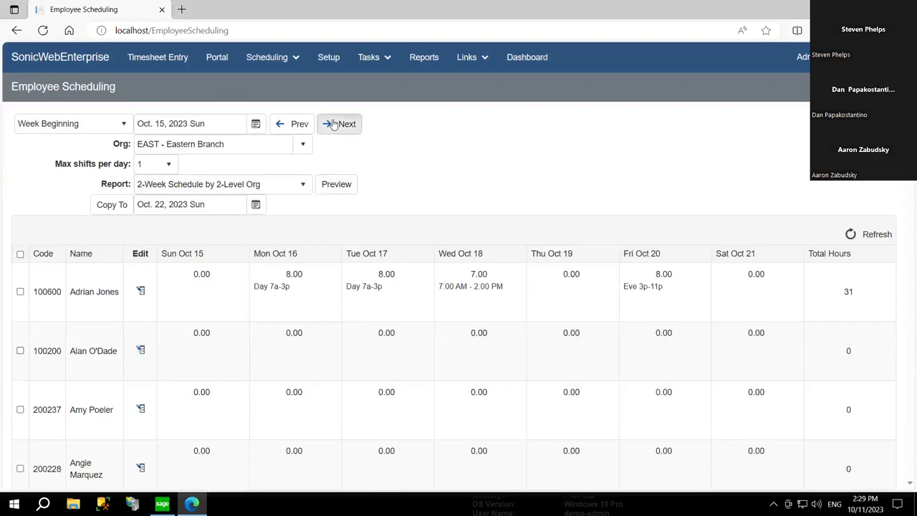
click(301, 123)
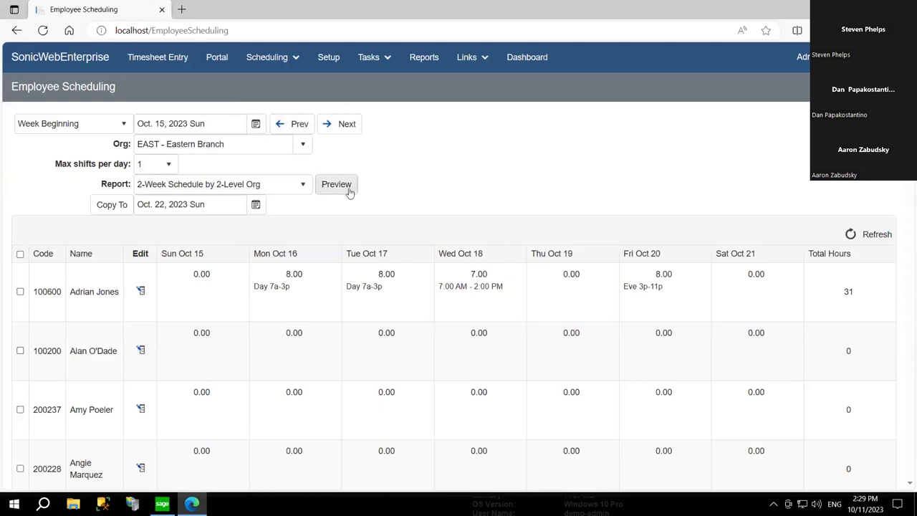
click(304, 184)
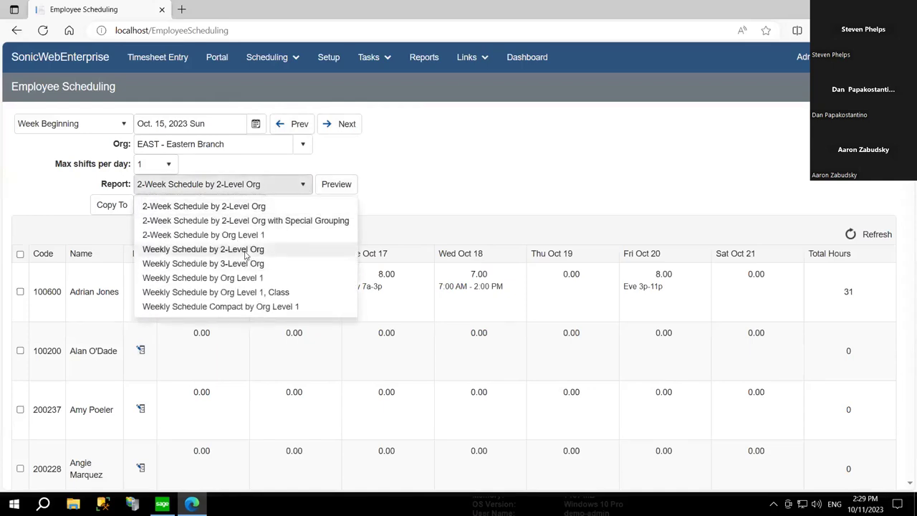
click(246, 249)
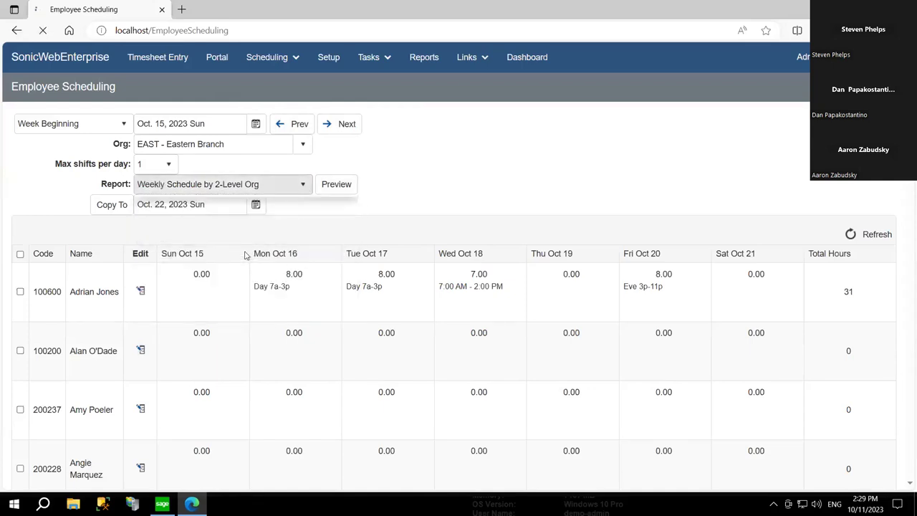
- Preview the Weekly Schedule by 2-Level Org report for Oct. 15–21, then close it
click(340, 185)
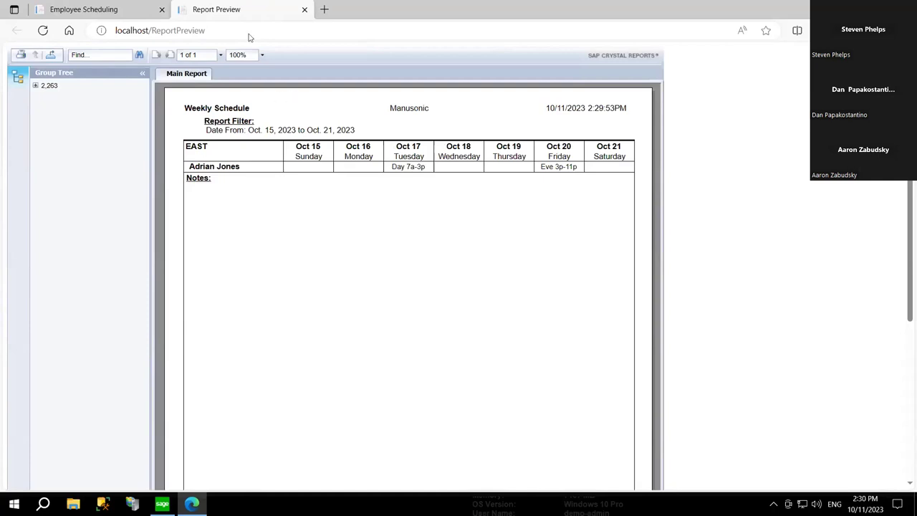
key(ctrl+w)
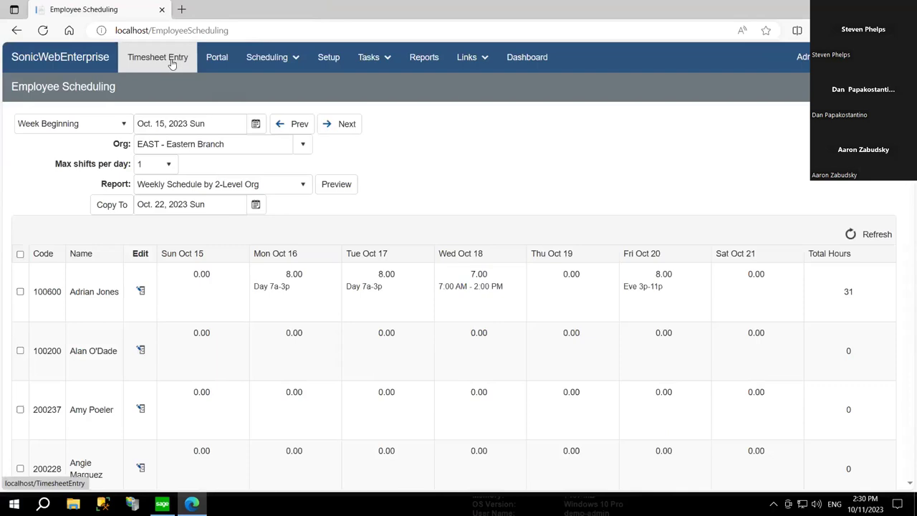
- Go to Timesheet Entry and load an employee's empty Oct. 8, 2023 timesheet by name search
click(172, 64)
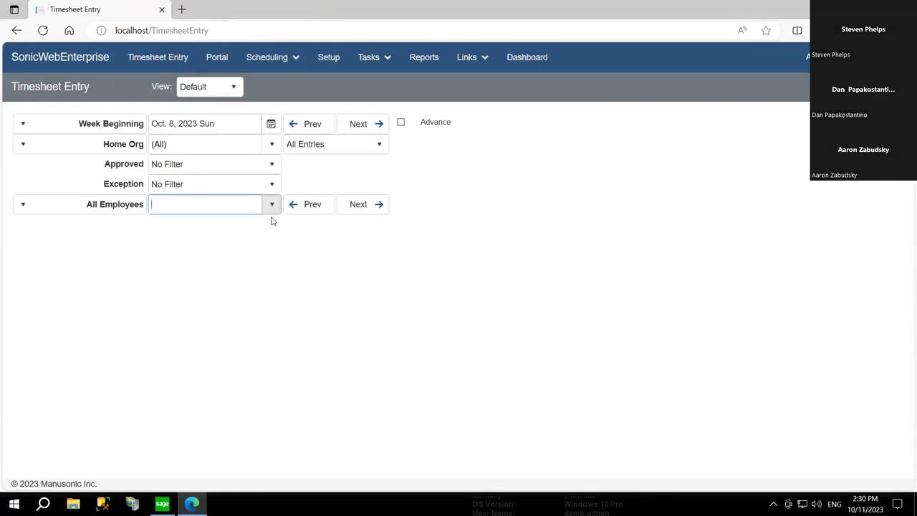
text(peter)
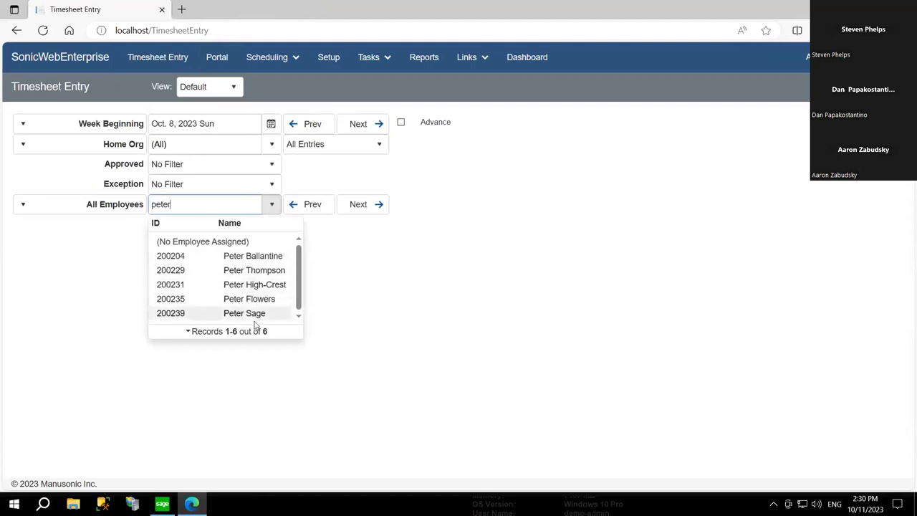
click(257, 315)
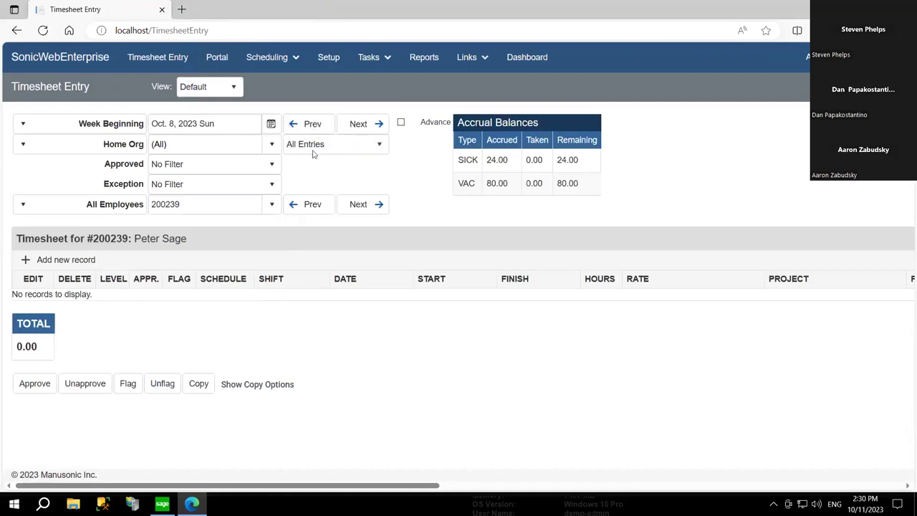
- Move back one week and start an Oct. 2 time record, then discard it
click(313, 127)
click(26, 260)
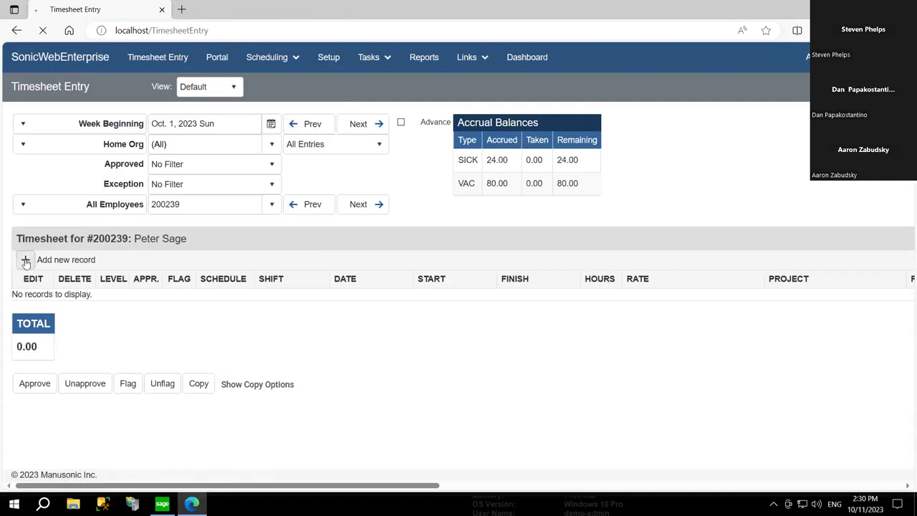
click(397, 303)
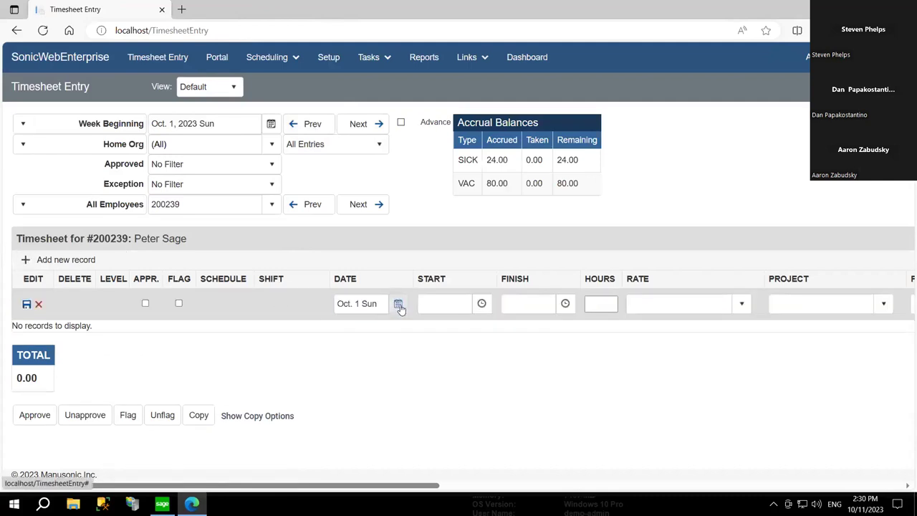
click(275, 200)
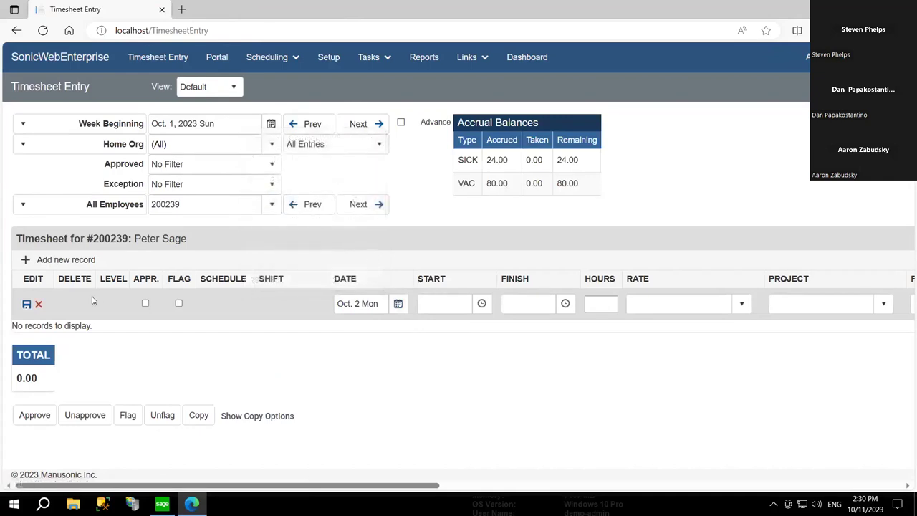
click(39, 303)
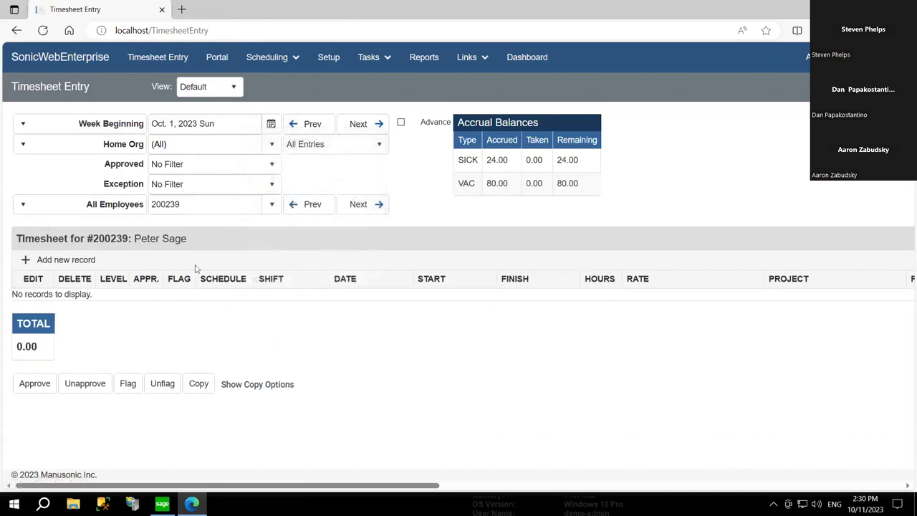
- Add and save an Oct. 2 record from 7:00 AM to 3:00 PM (8.00 hours)
click(26, 260)
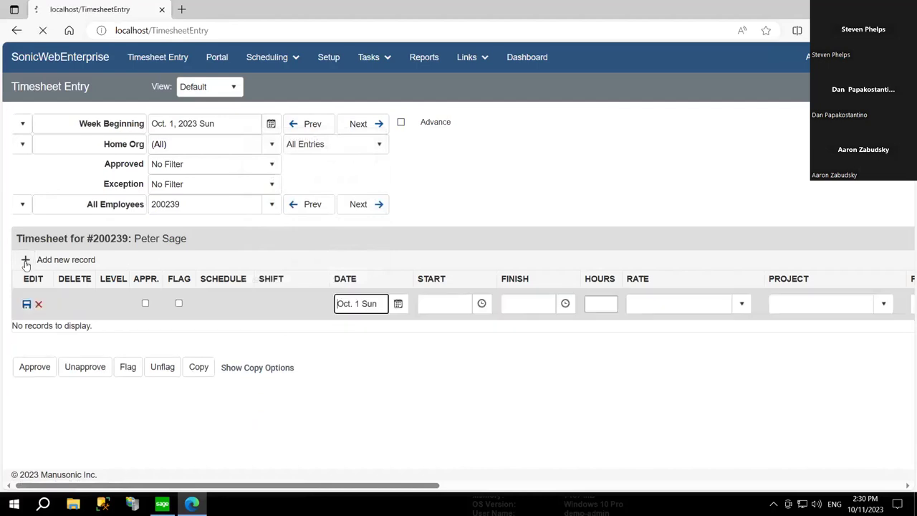
click(403, 307)
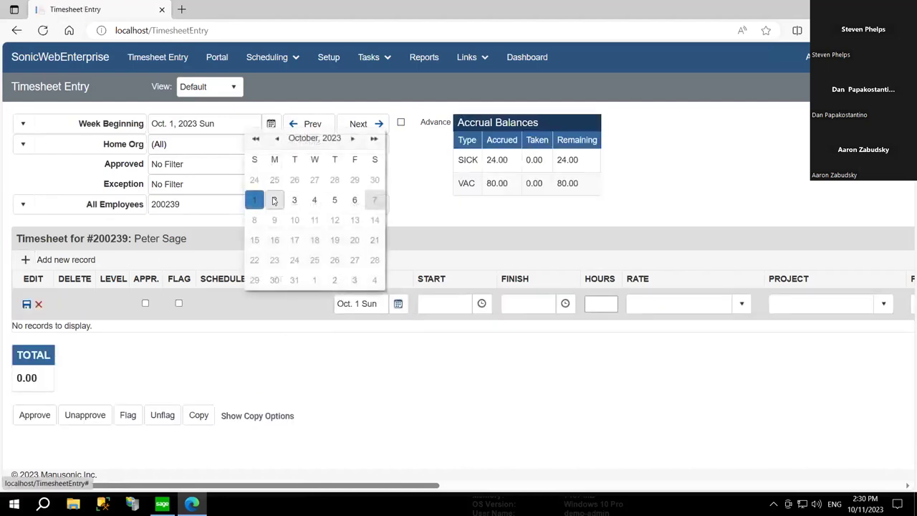
click(273, 204)
click(481, 303)
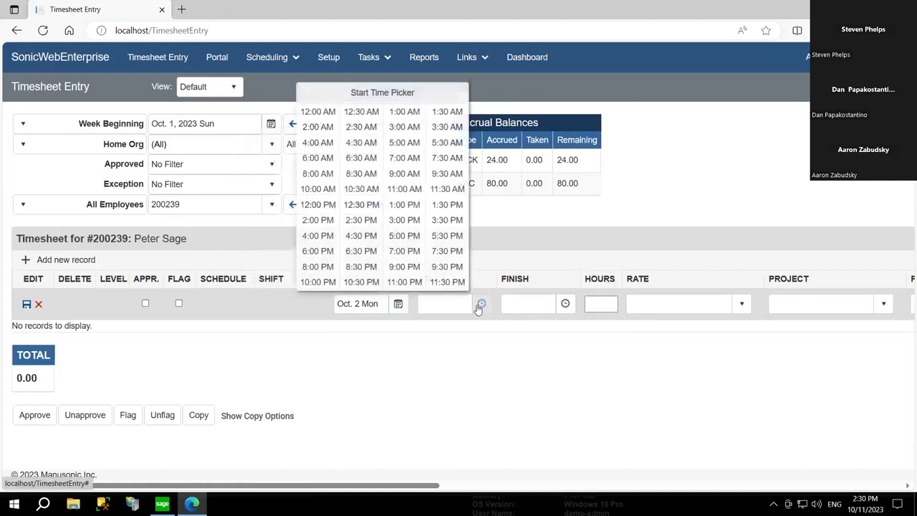
click(408, 159)
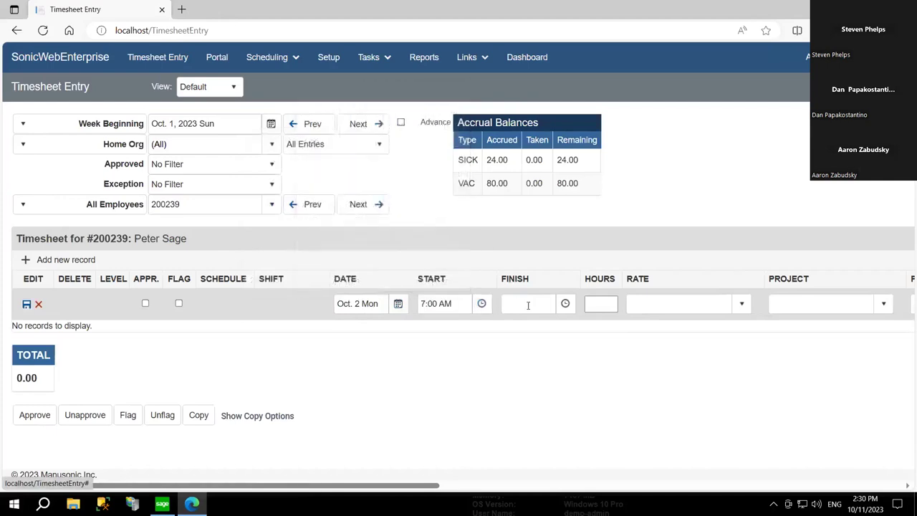
click(565, 303)
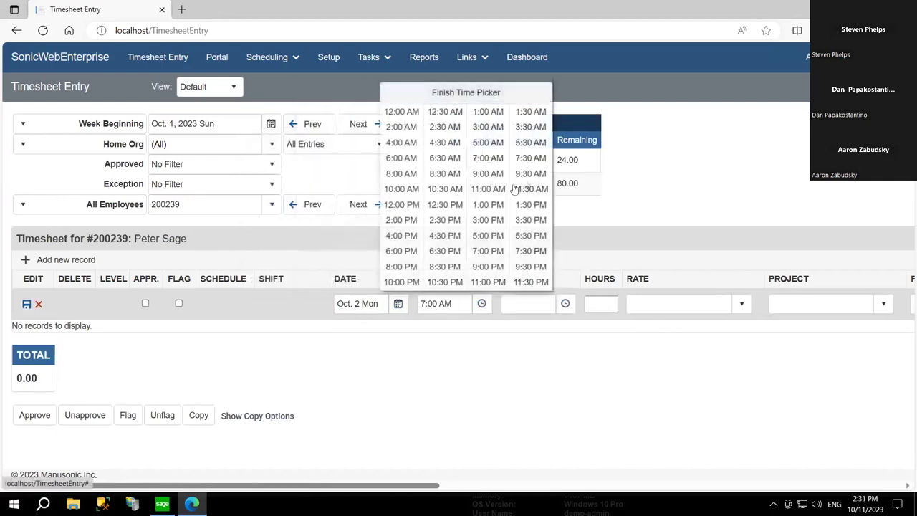
click(488, 220)
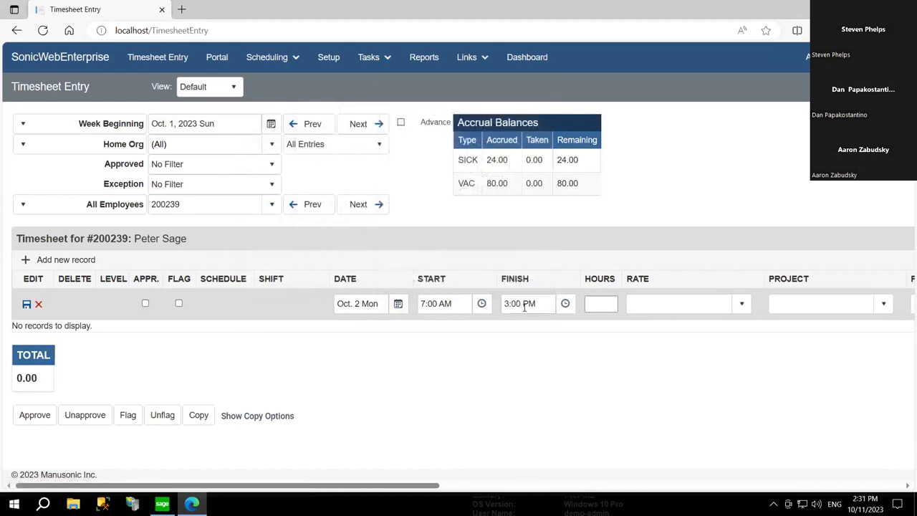
click(26, 304)
click(459, 304)
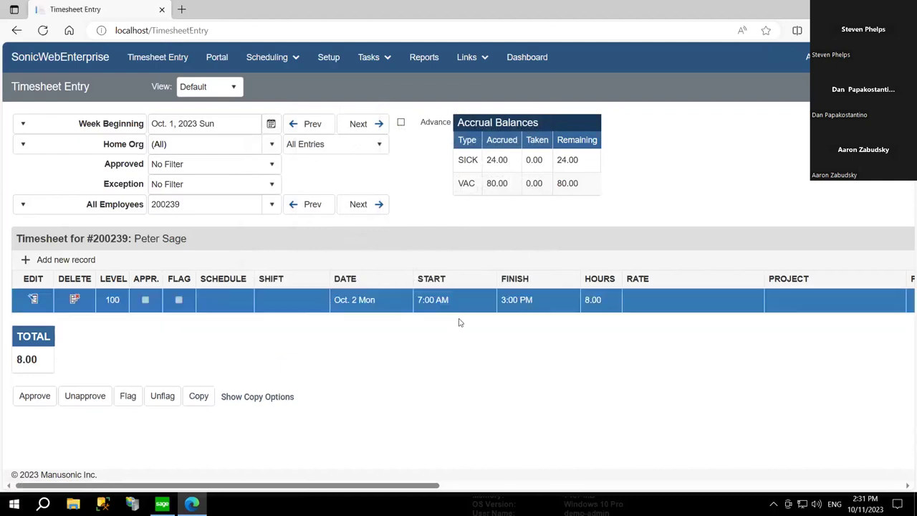
click(588, 297)
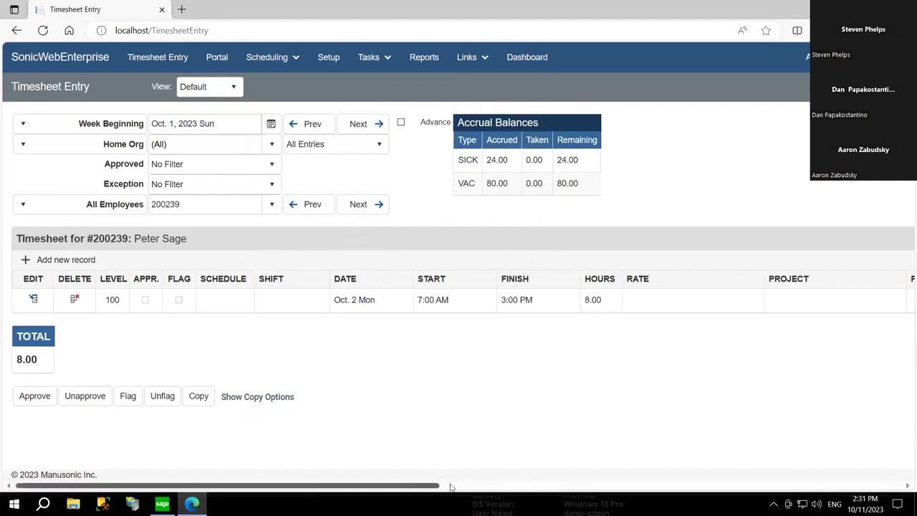
scroll(544, 488, right, 3)
scroll(680, 466, right, 10)
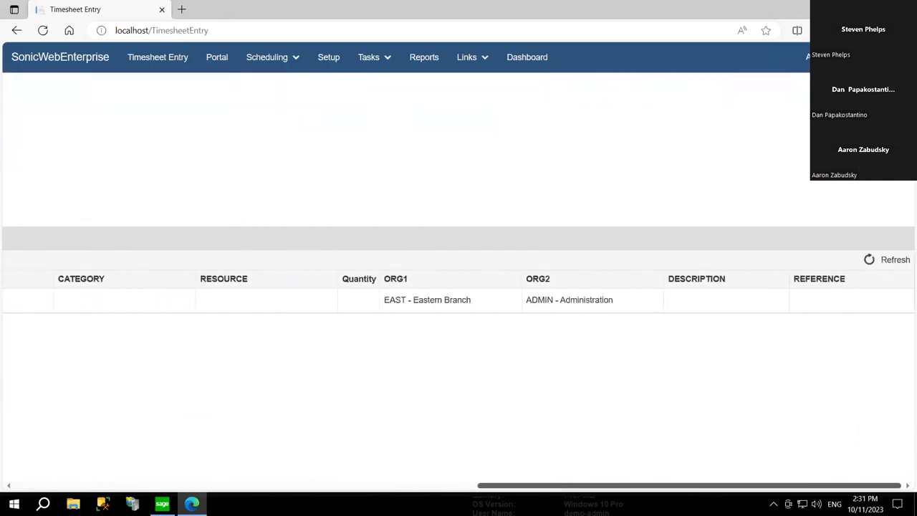
drag(208, 289, 778, 275)
click(651, 387)
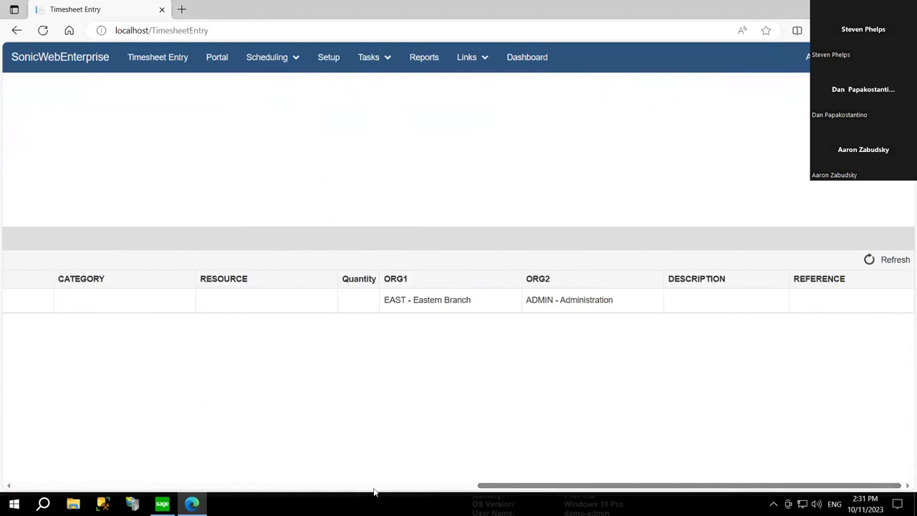
click(374, 491)
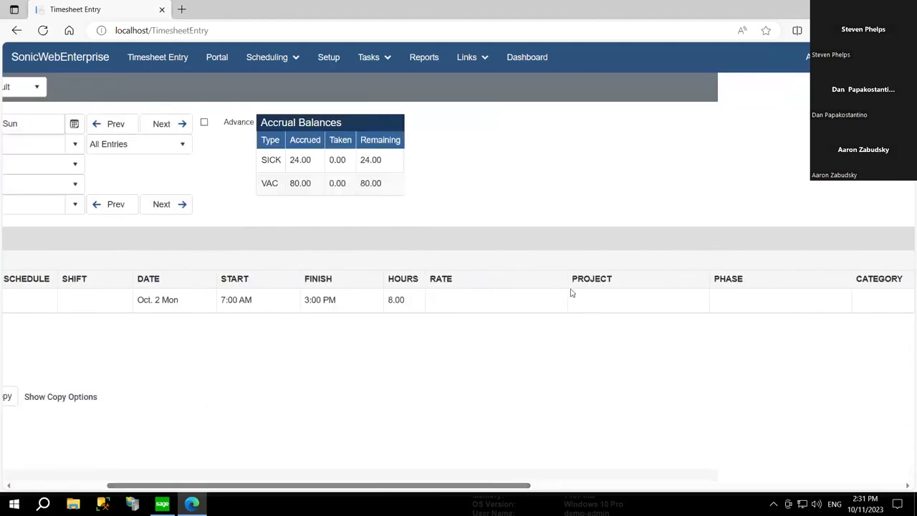
drag(583, 281, 747, 283)
click(774, 280)
click(78, 486)
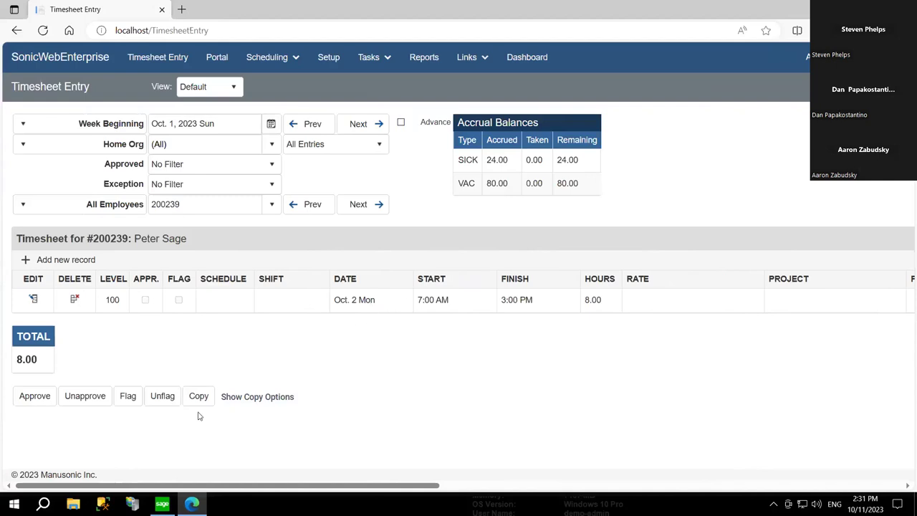
- Set copy options for the Oct. 2 entry: same employee, subsequent weekdays
click(237, 400)
scroll(364, 358, down, 1)
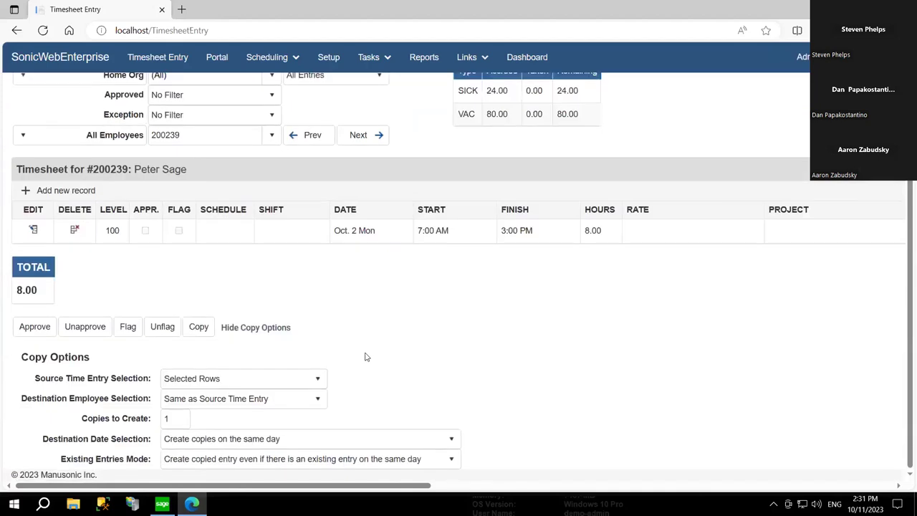
click(375, 239)
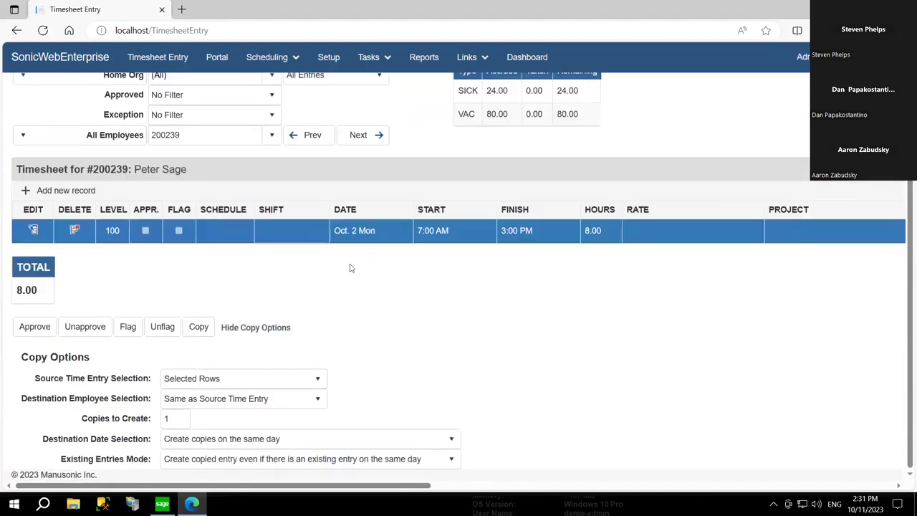
click(249, 398)
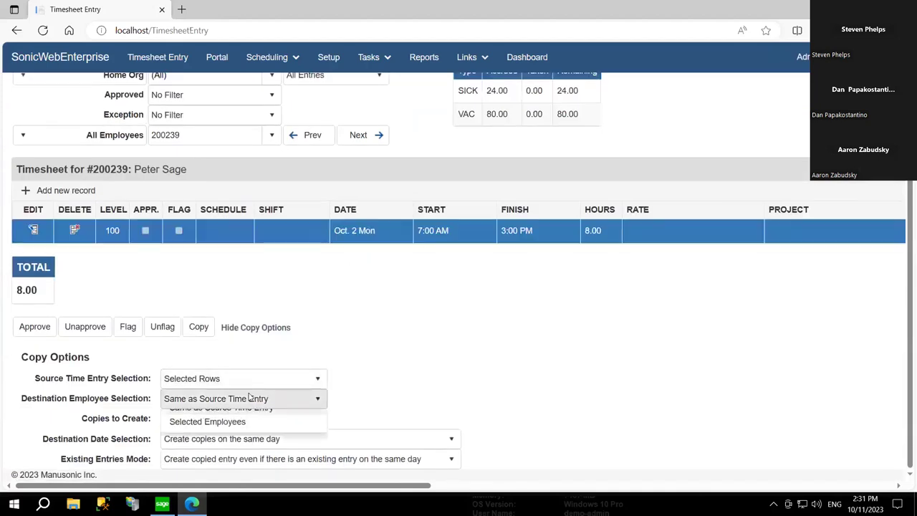
click(317, 402)
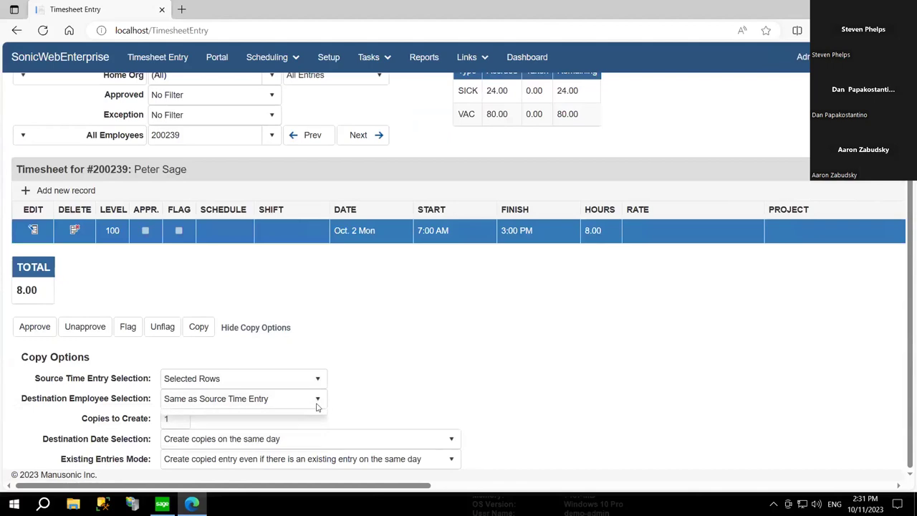
click(244, 447)
click(278, 390)
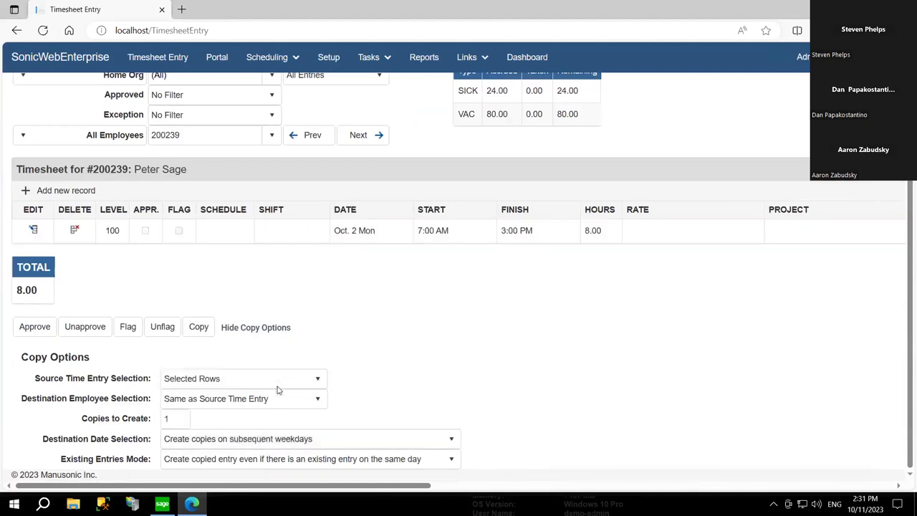
- Create 4 copies of the Oct. 2 entry, adding Oct. 3–6 records for 40.00 hours
double_click(177, 418)
text(4)
click(226, 237)
click(199, 327)
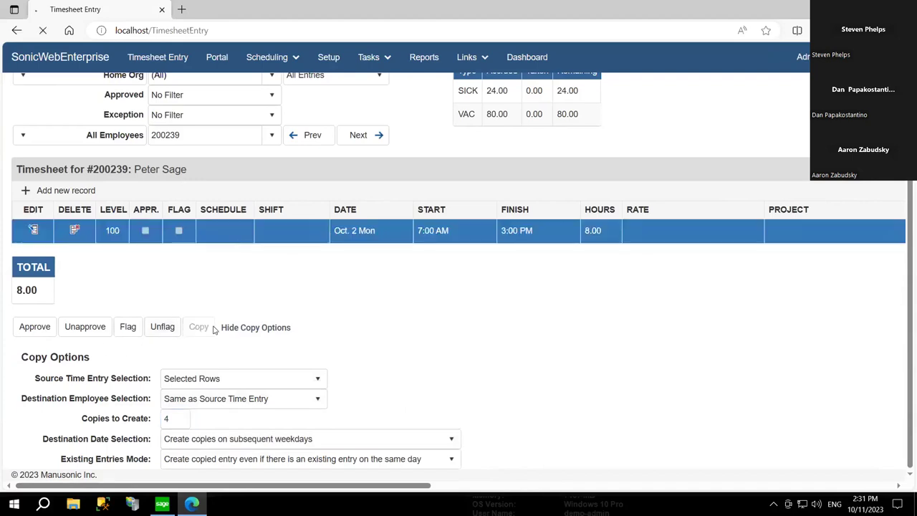
drag(428, 234, 428, 308)
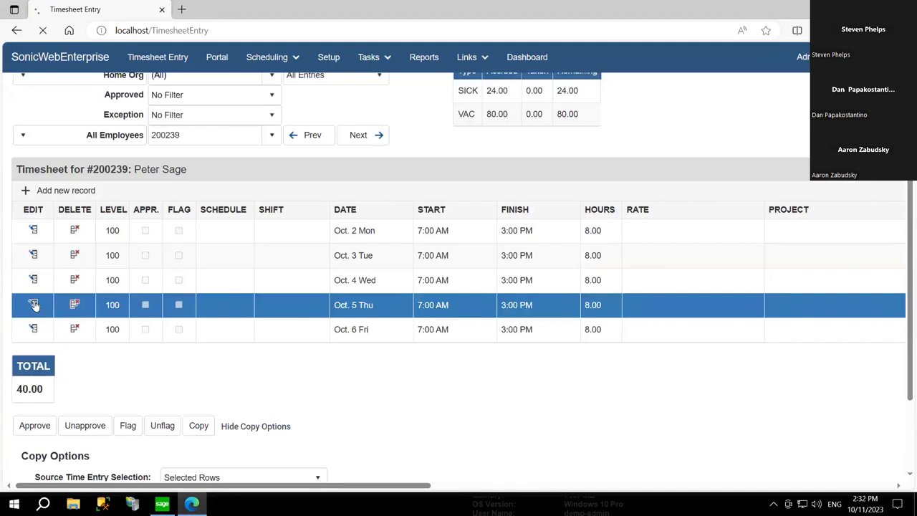
- Change the Oct. 5 Thu finish time to 7:00 PM, giving 12.00 hours and a 44.00 week total
click(33, 305)
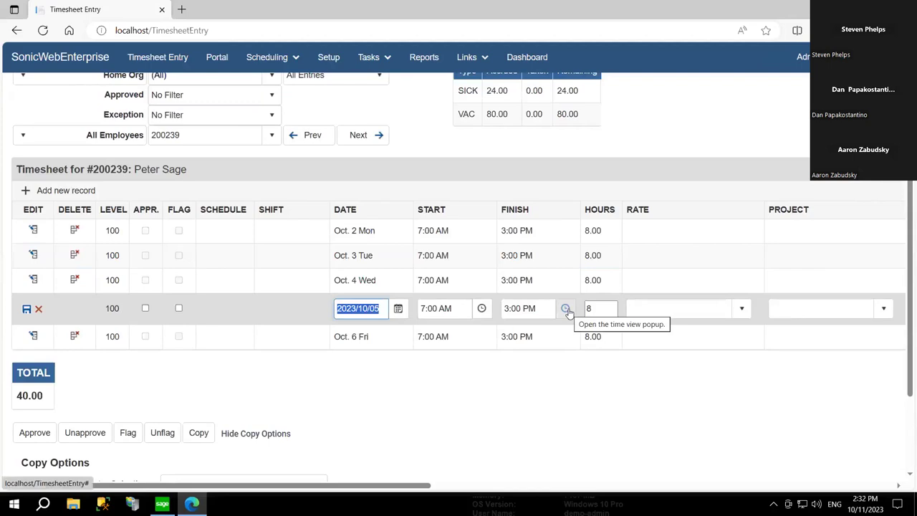
click(566, 308)
click(529, 257)
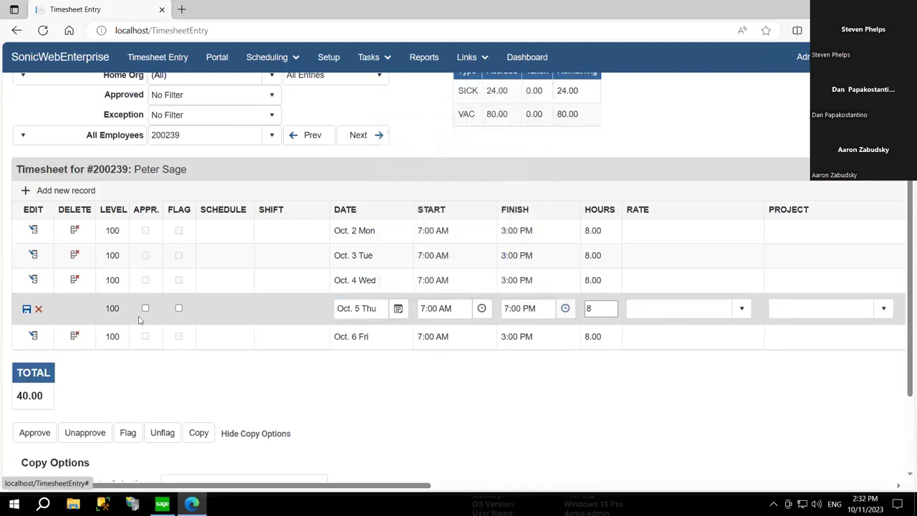
click(26, 308)
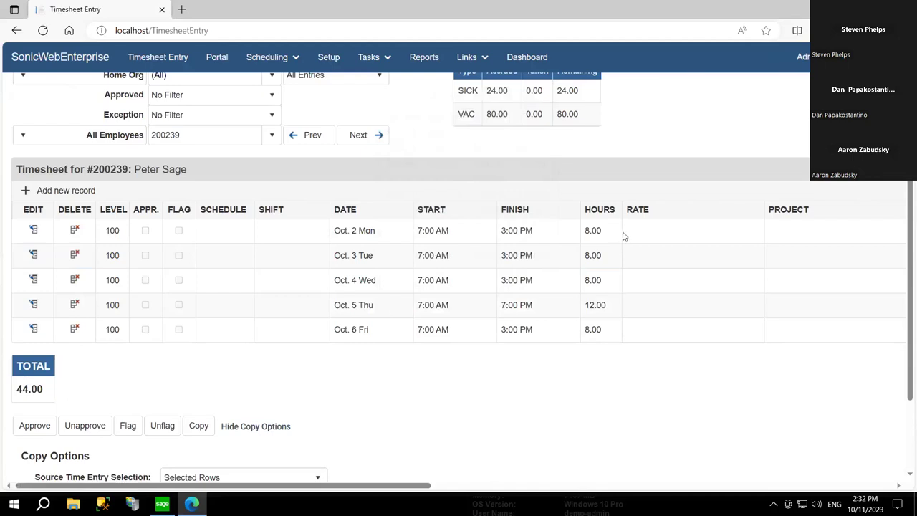
drag(629, 242, 640, 308)
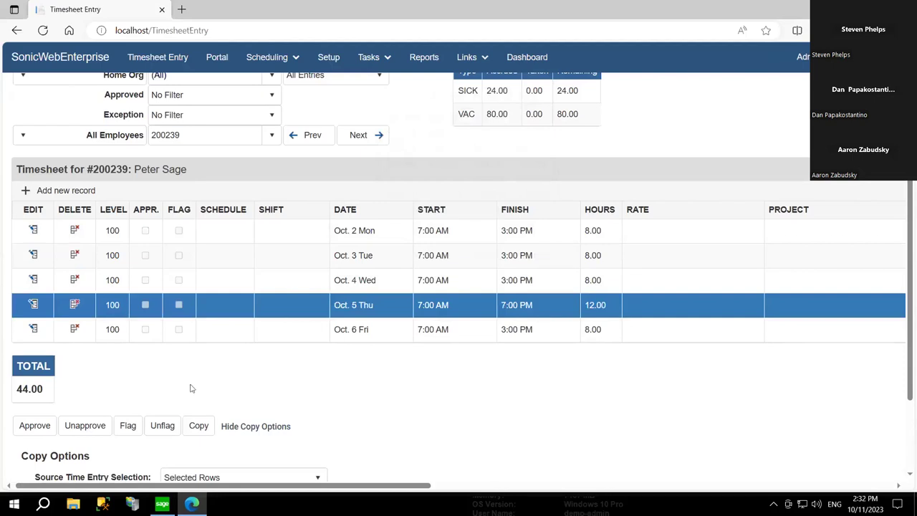
drag(50, 390, 3, 389)
click(91, 389)
scroll(228, 366, up, 2)
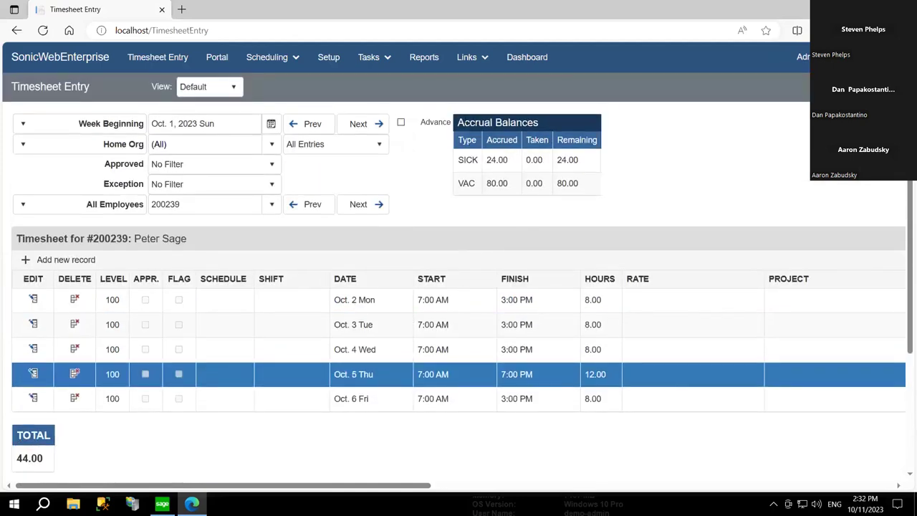
drag(457, 159, 620, 179)
click(633, 174)
click(217, 392)
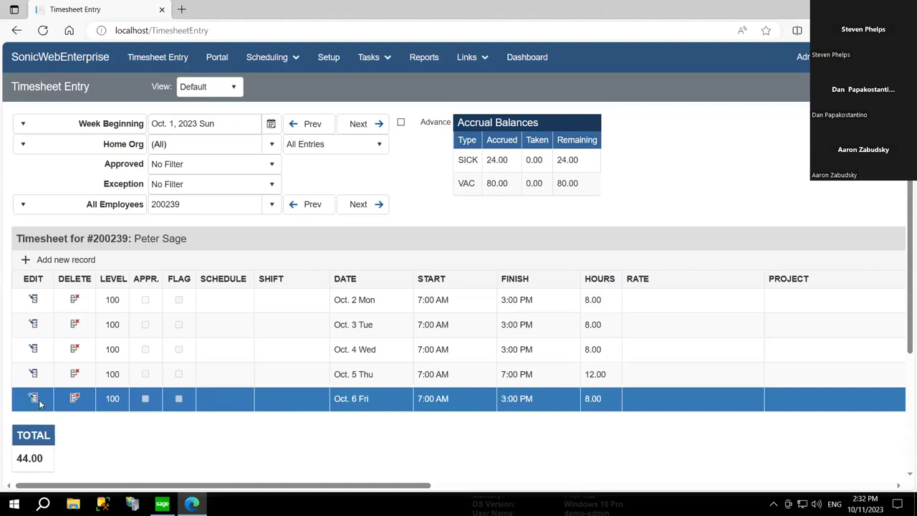
click(430, 403)
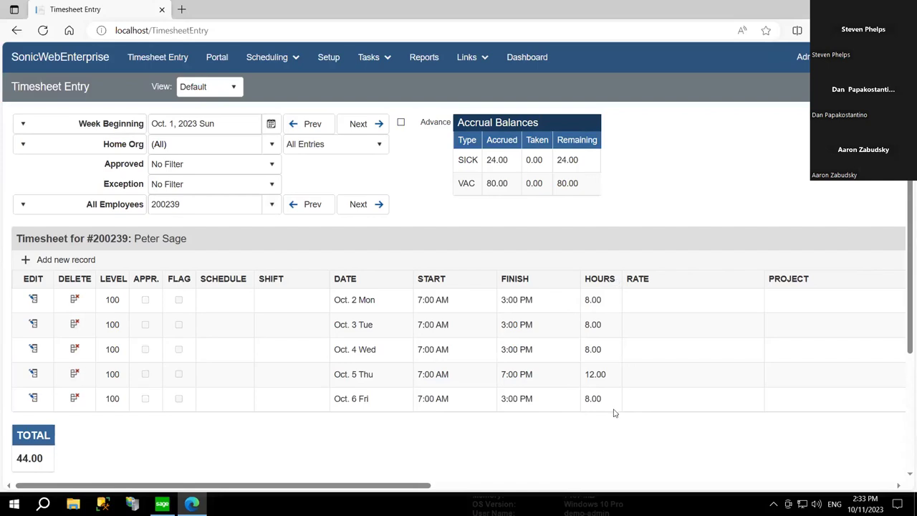
click(644, 383)
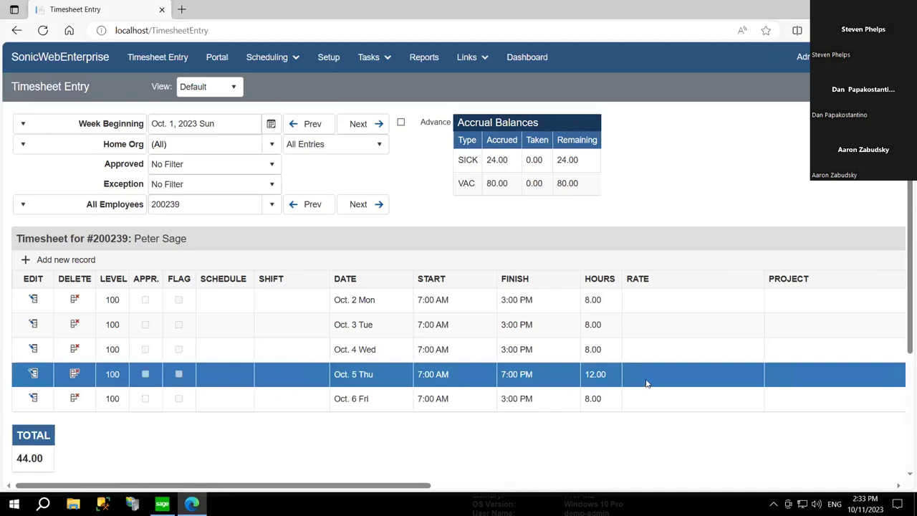
click(646, 383)
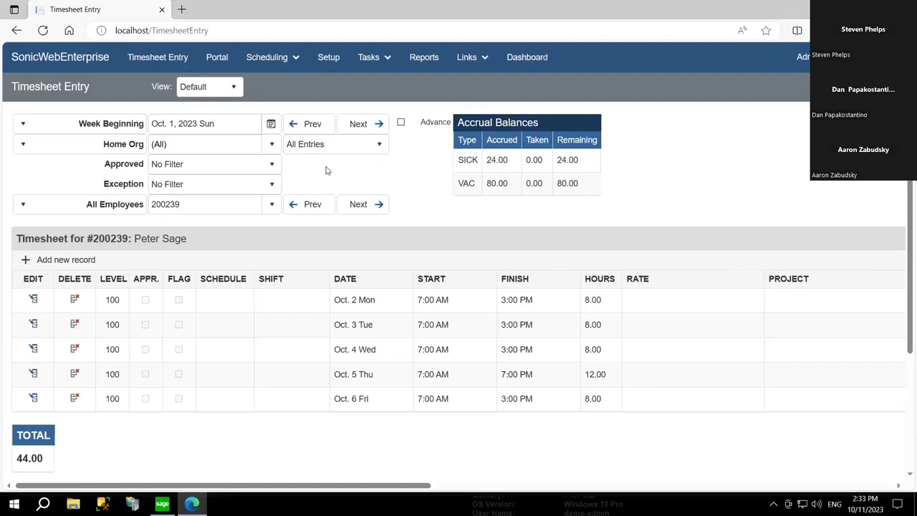
- Approve all five of the week's timesheet entries, raising them to level 200
scroll(186, 464, down, 1)
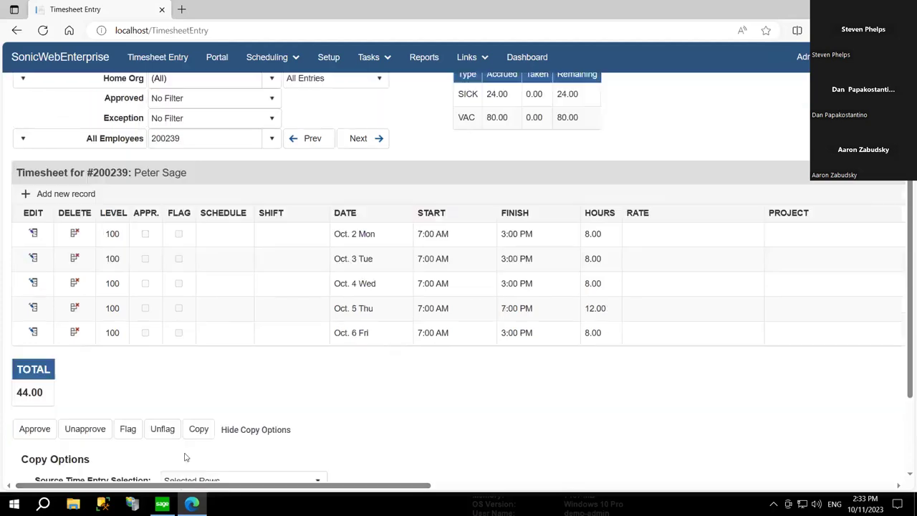
click(17, 433)
mouse_move(93, 233)
mouse_down()
mouse_move(171, 360)
mouse_move(152, 343)
mouse_move(160, 349)
mouse_up()
click(158, 348)
- Open the employee Portal page, which shows SICK 24.00 and VAC 80.00 accrual balances
click(127, 320)
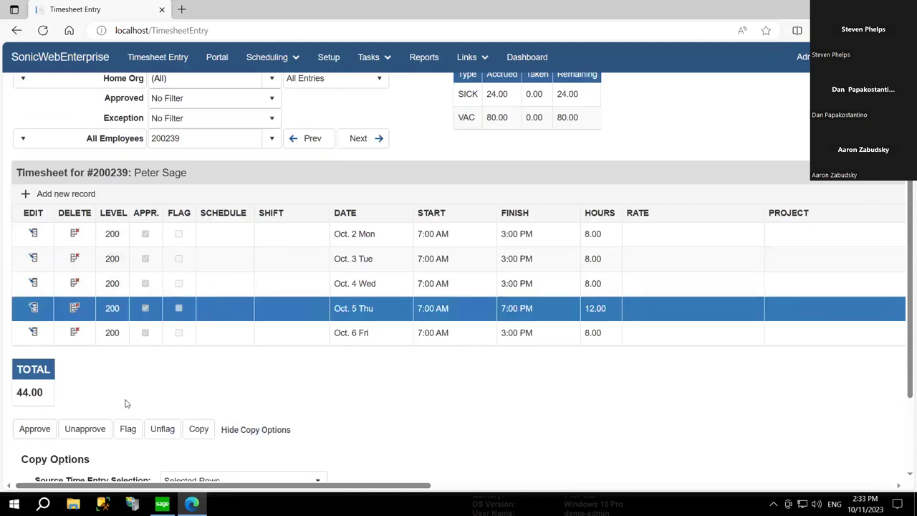
click(235, 308)
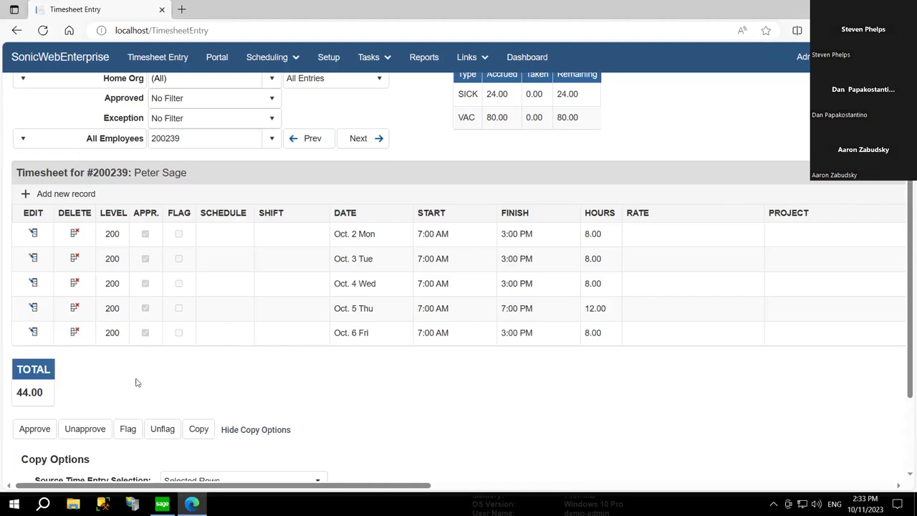
scroll(141, 391, up, 1)
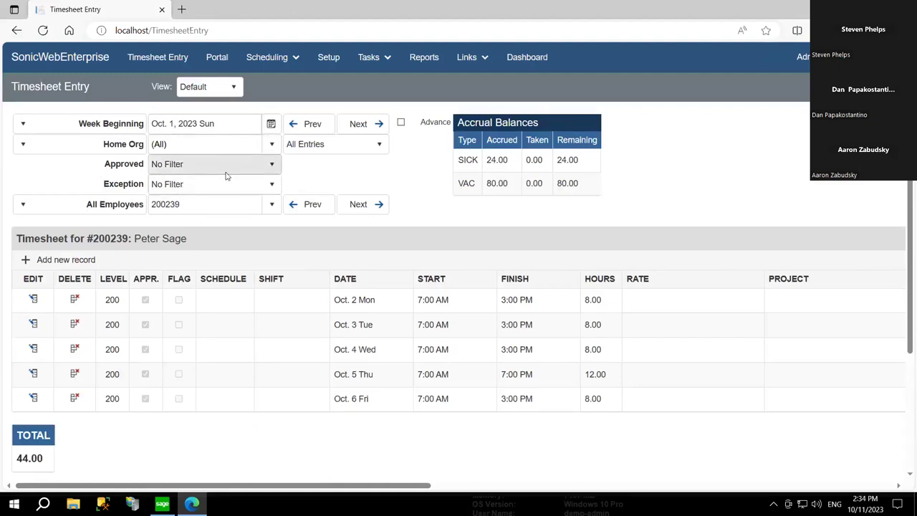
click(217, 61)
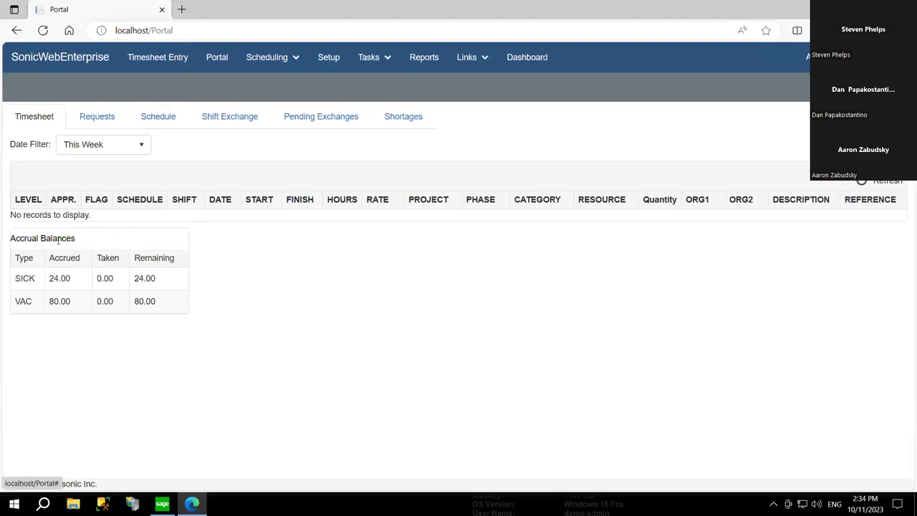
- Highlight the Accrual Balances heading and its balance table columns on the Portal
drag(16, 239, 167, 258)
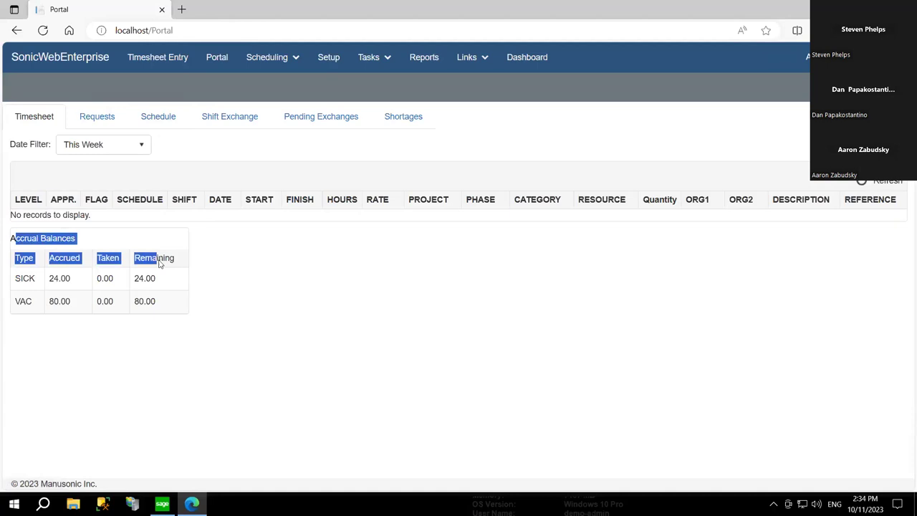
click(220, 269)
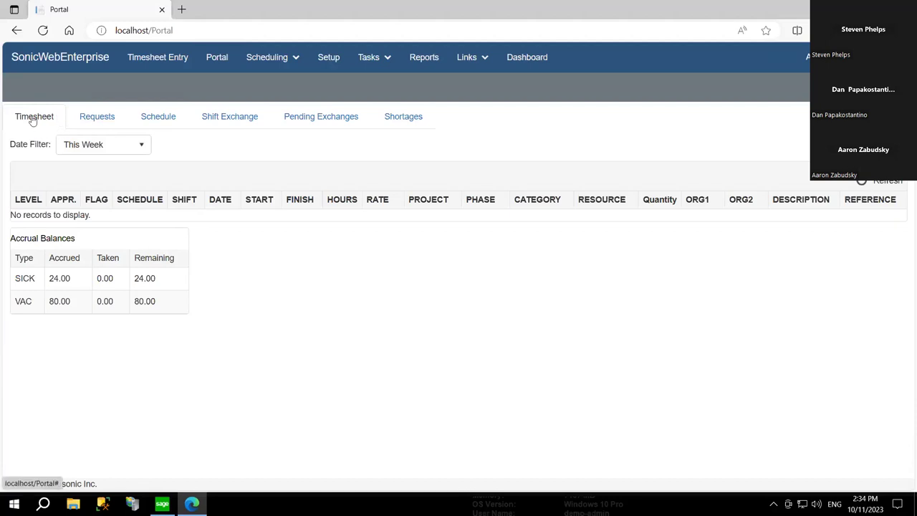
right_click(30, 121)
key(Escape)
- Review the Timesheet Date Filter ranges, keep This Week, and go to the Requests tab
click(89, 146)
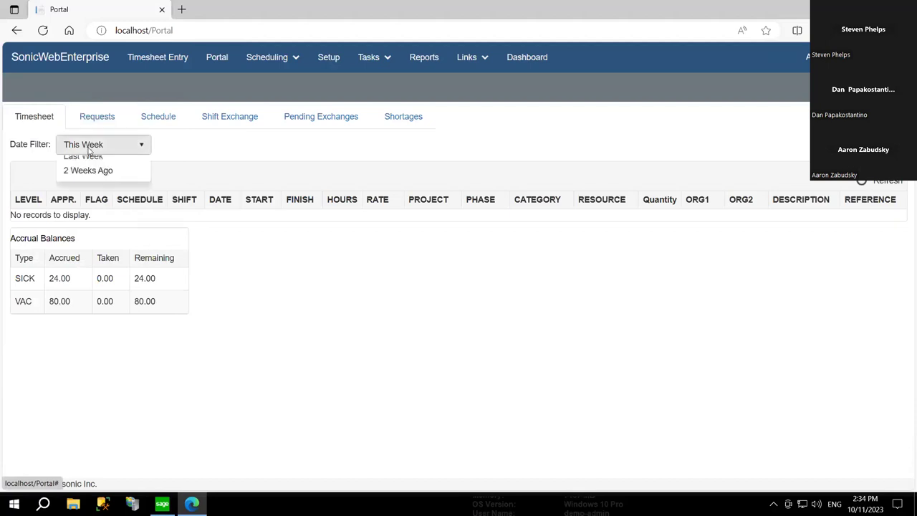
click(26, 146)
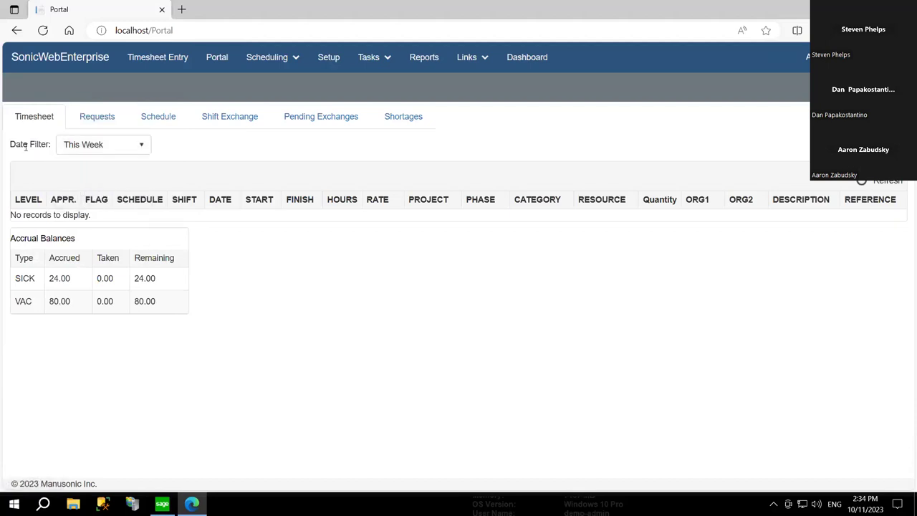
click(91, 121)
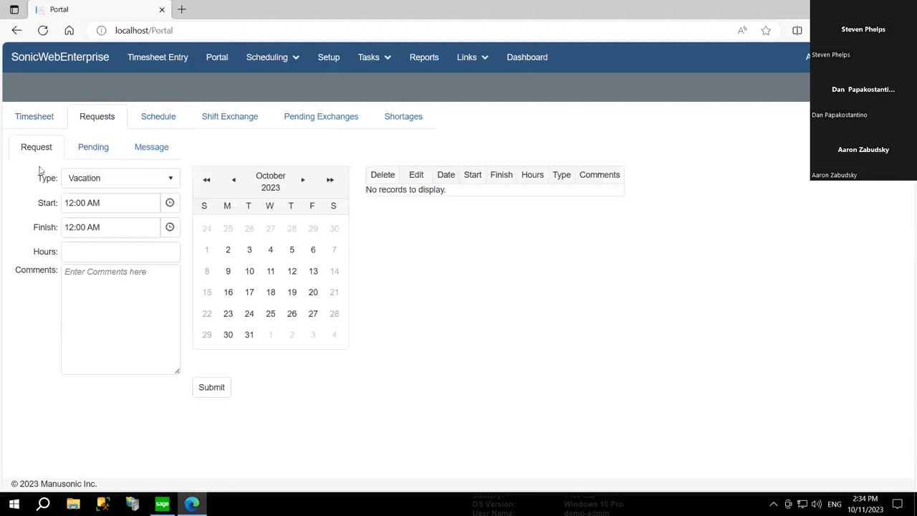
- Request Vacation for Oct 26 and 27, 7:00 AM–3:00 PM, 8 hours each
click(119, 177)
click(119, 177)
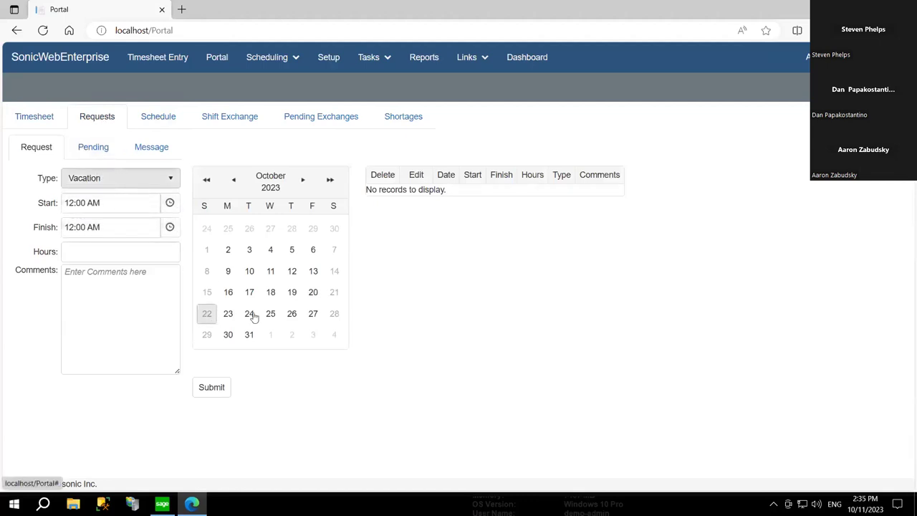
click(170, 205)
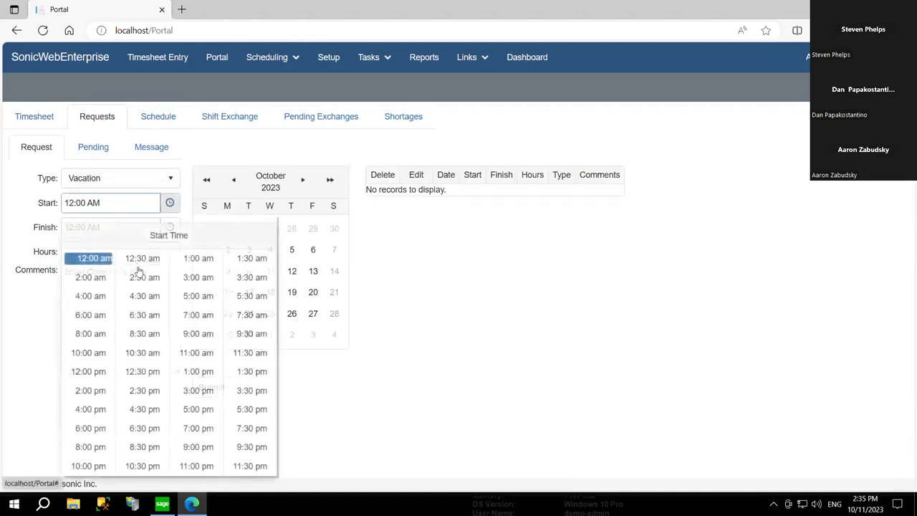
click(198, 318)
click(167, 229)
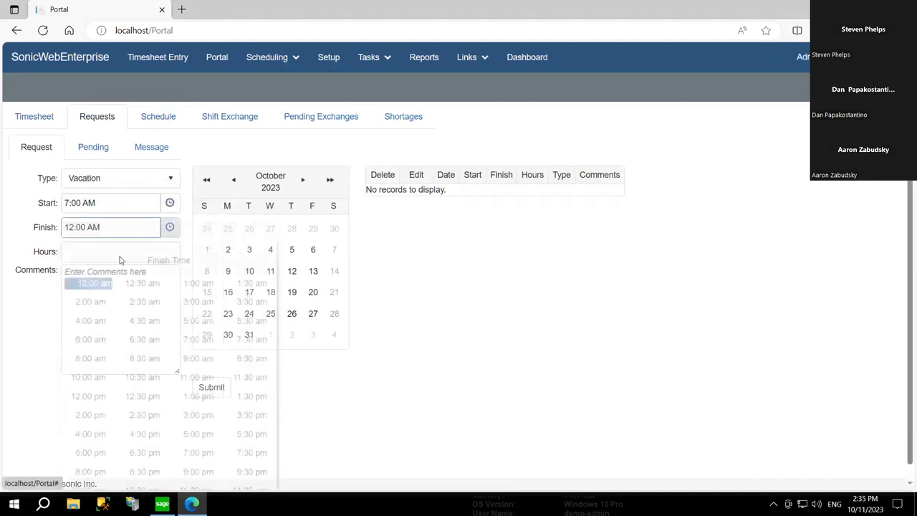
click(208, 418)
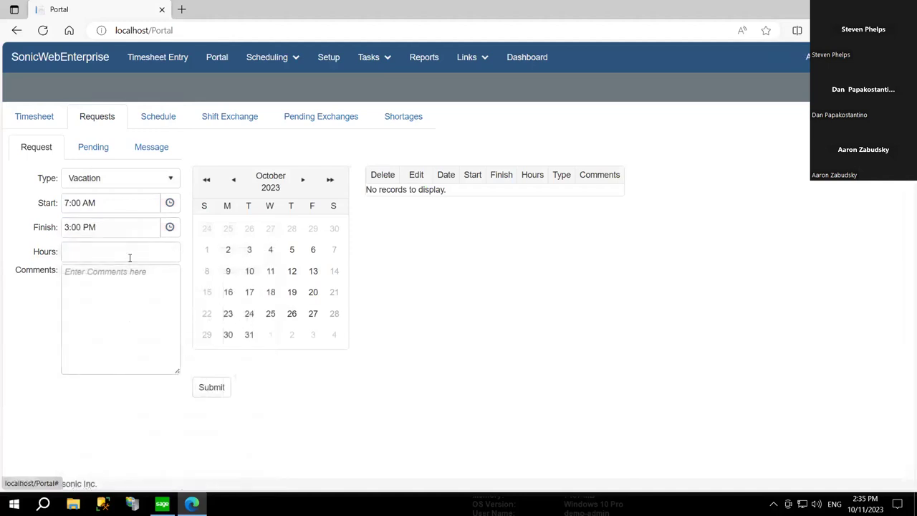
click(131, 253)
text(8)
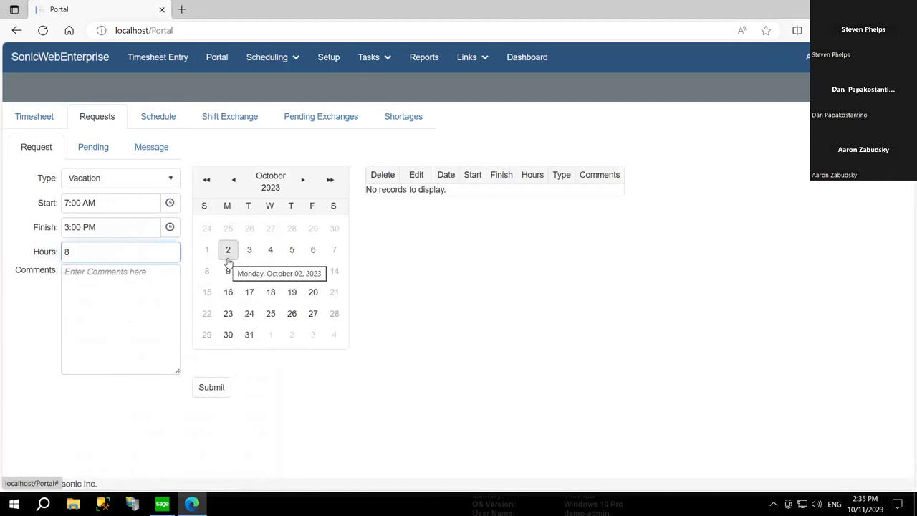
key(Tab)
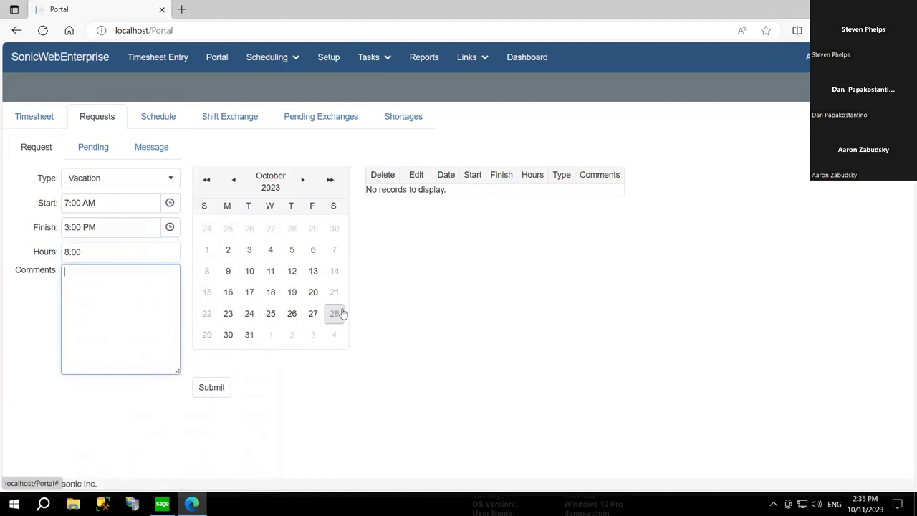
click(292, 315)
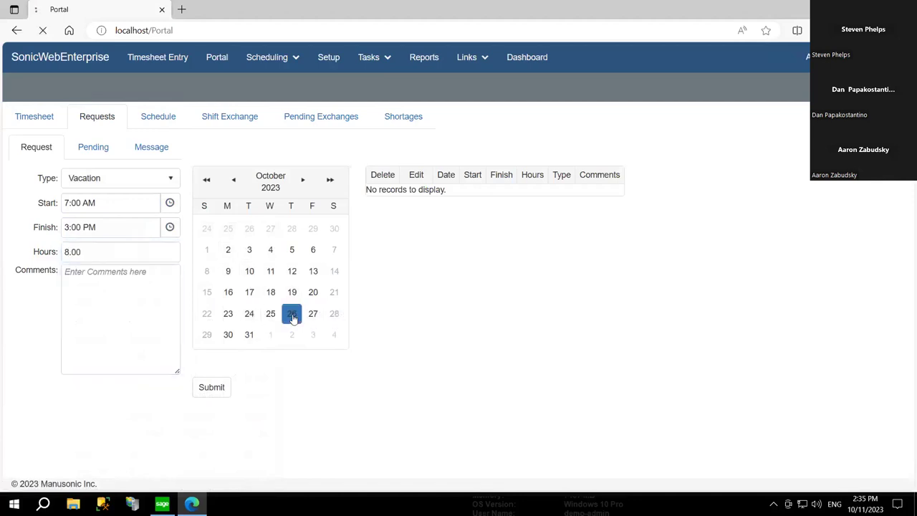
click(313, 315)
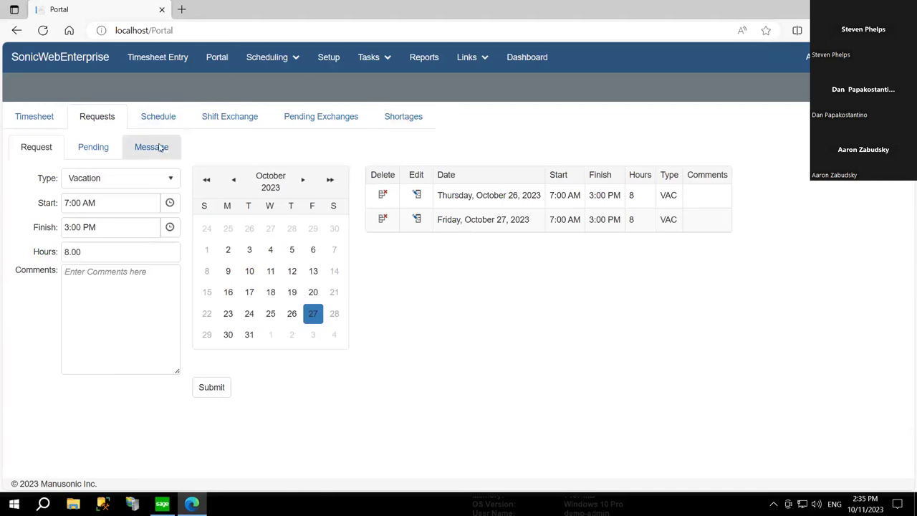
- Check the pending list, then delete the Oct 27 and Oct 26 vacation requests
click(94, 148)
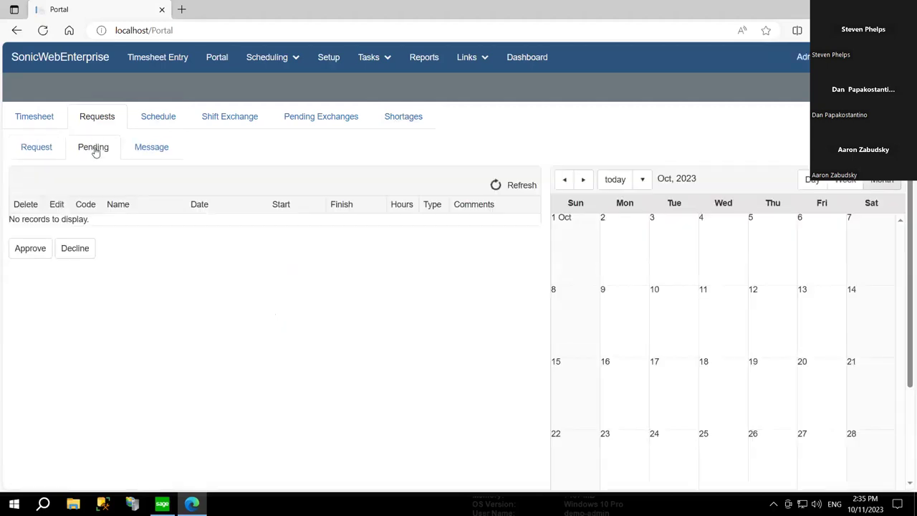
click(42, 156)
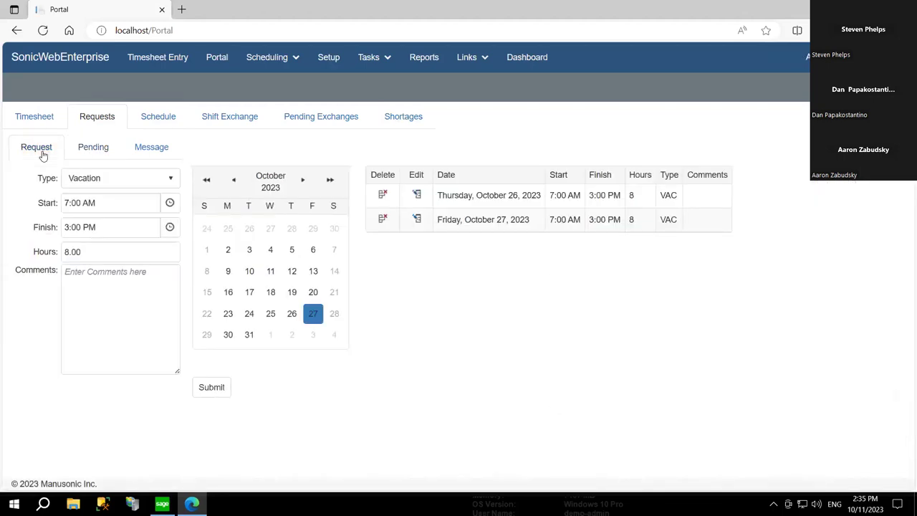
click(383, 218)
click(384, 196)
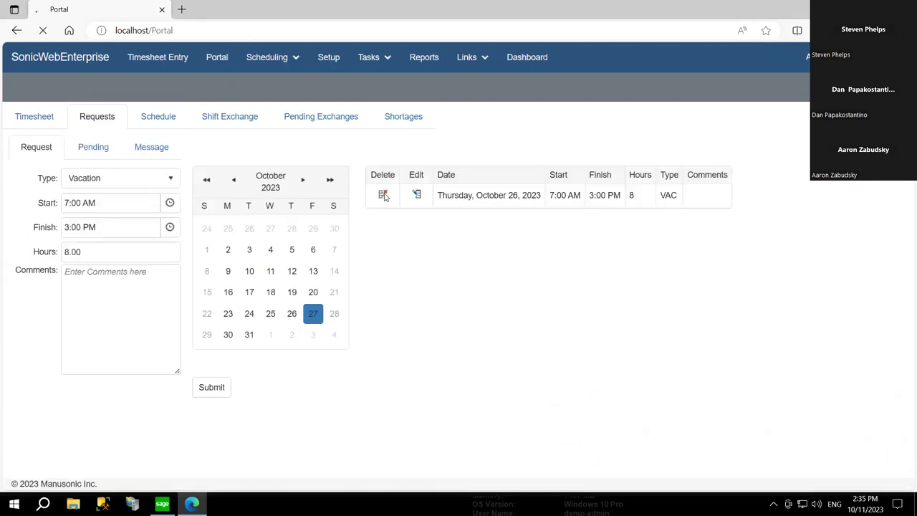
- Open the Schedule tab and switch it to show the Entire Schedule
click(161, 118)
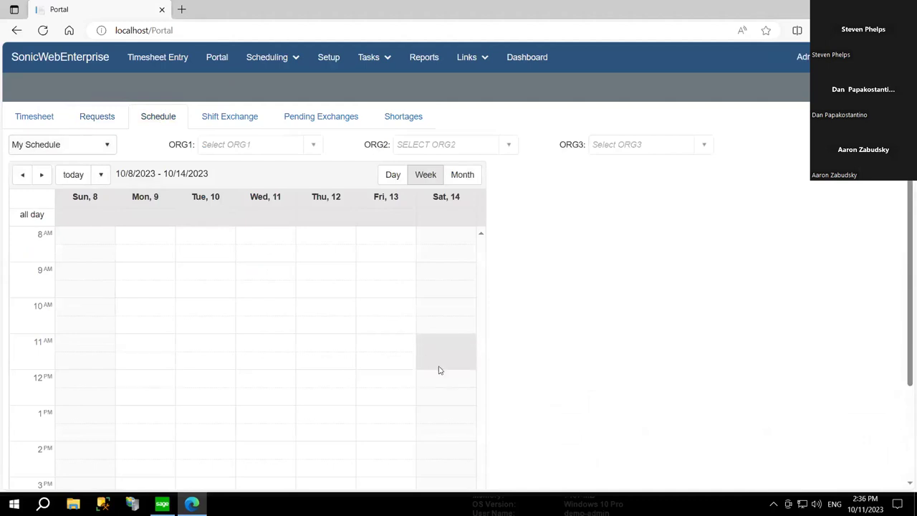
scroll(334, 347, down, 1)
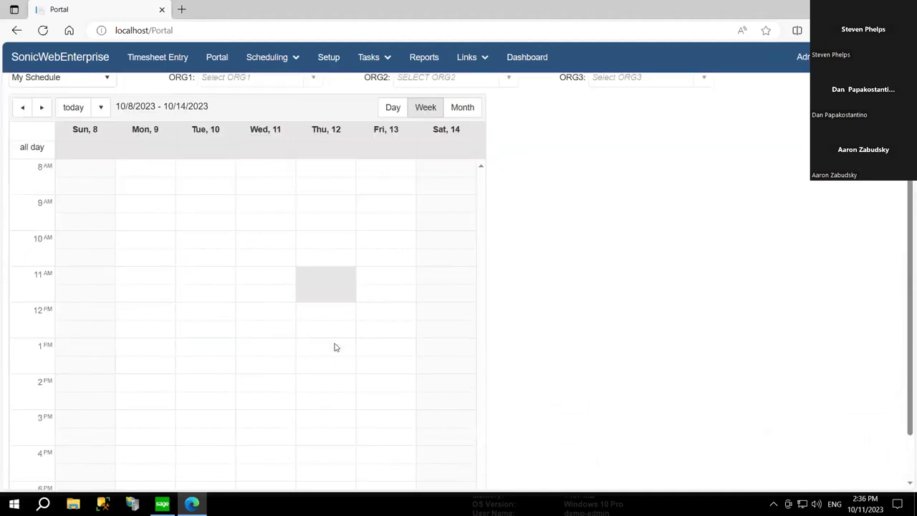
scroll(286, 301, up, 1)
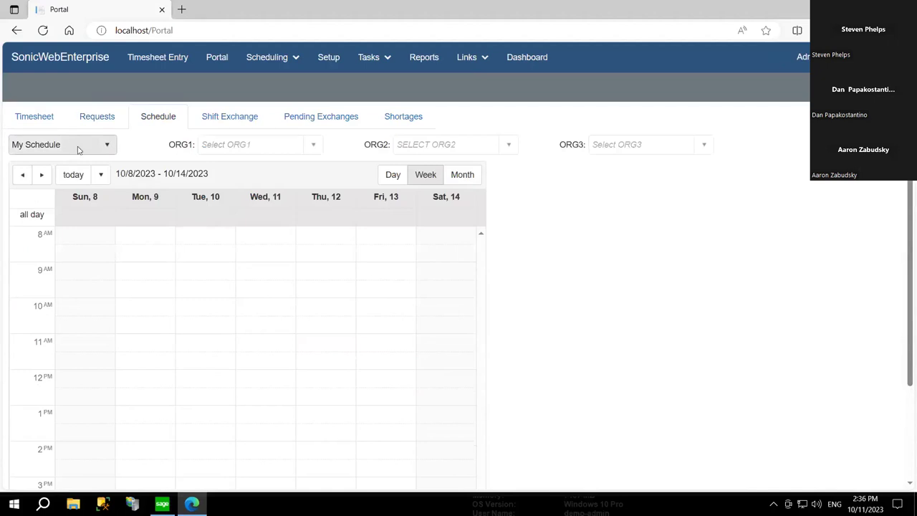
click(79, 149)
click(72, 175)
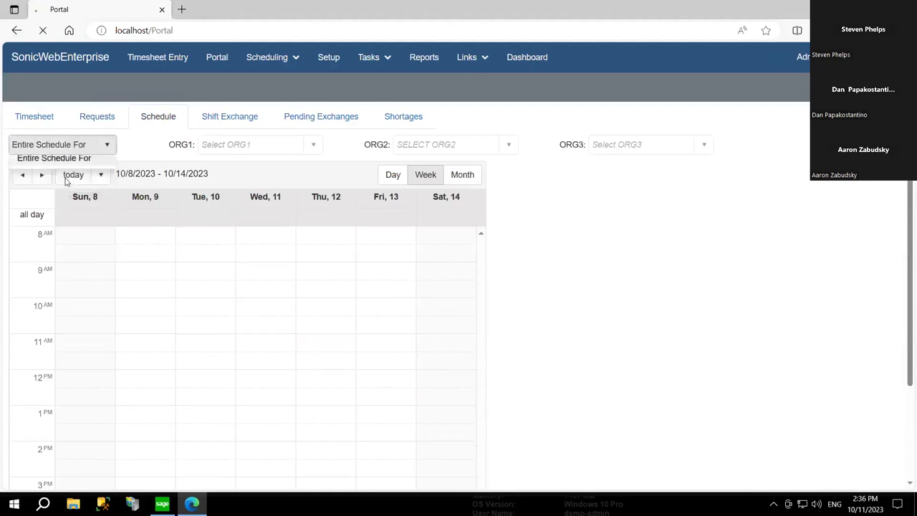
- Show the month schedule for ORG1 Eastern Branch, ORG2 Administration, then check the empty Pending Exchanges
click(266, 150)
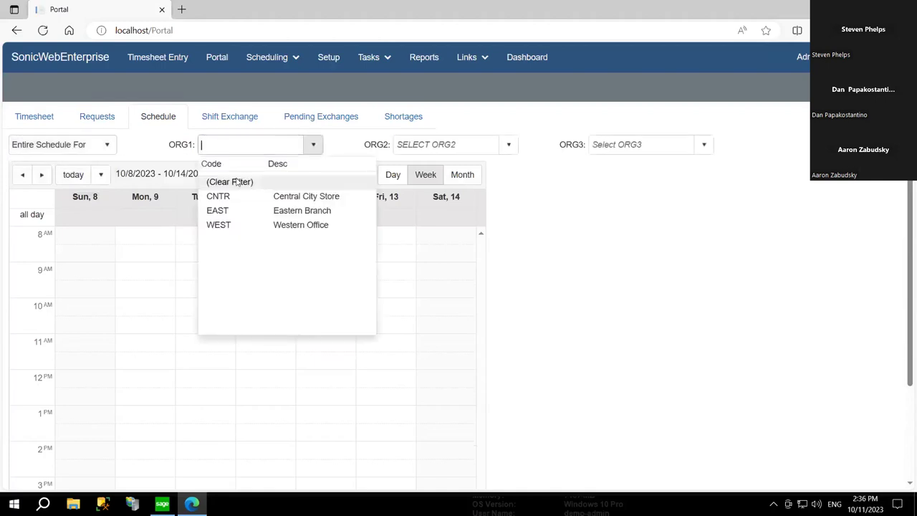
click(236, 214)
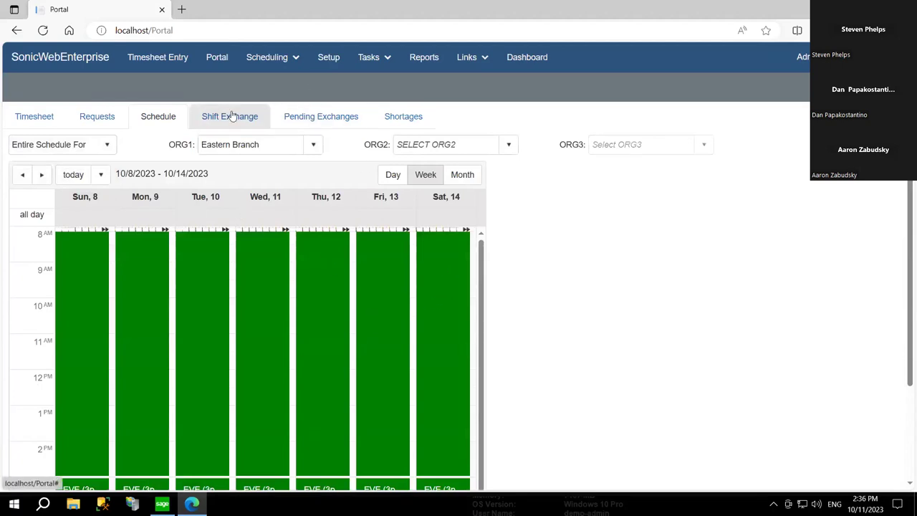
click(462, 175)
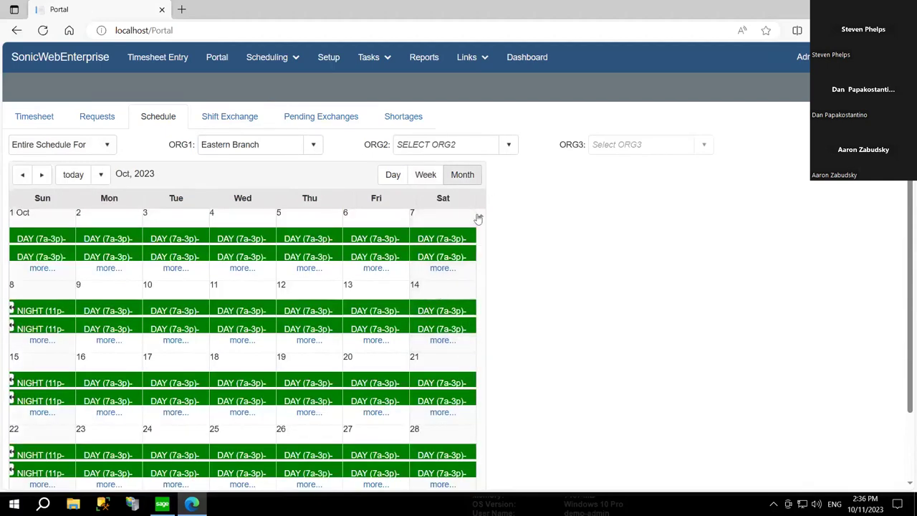
click(494, 150)
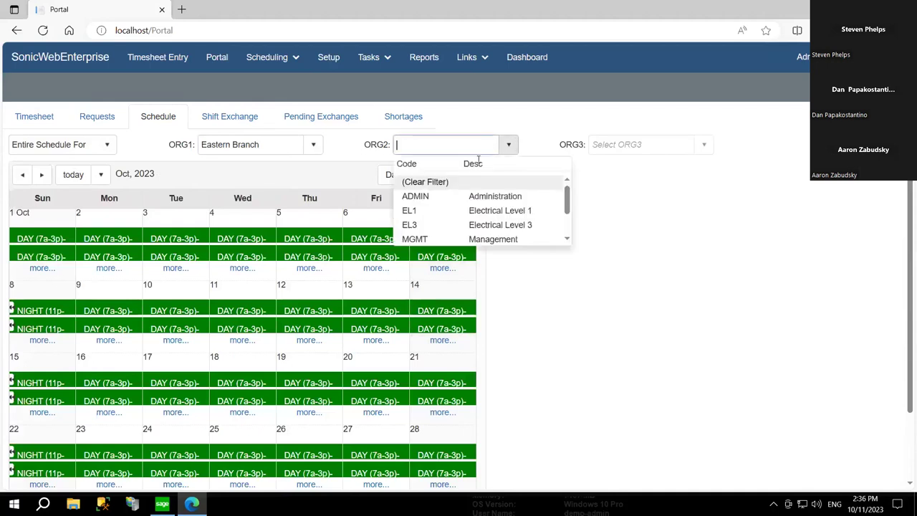
click(478, 196)
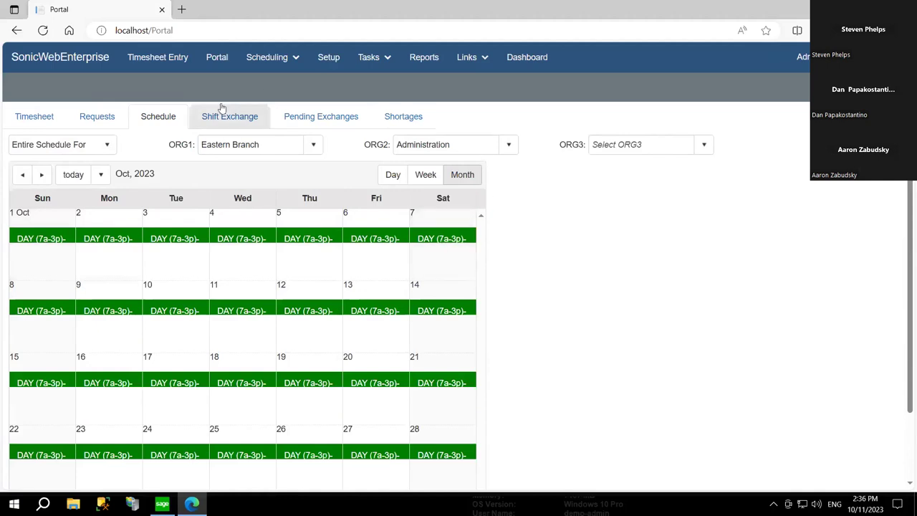
click(312, 119)
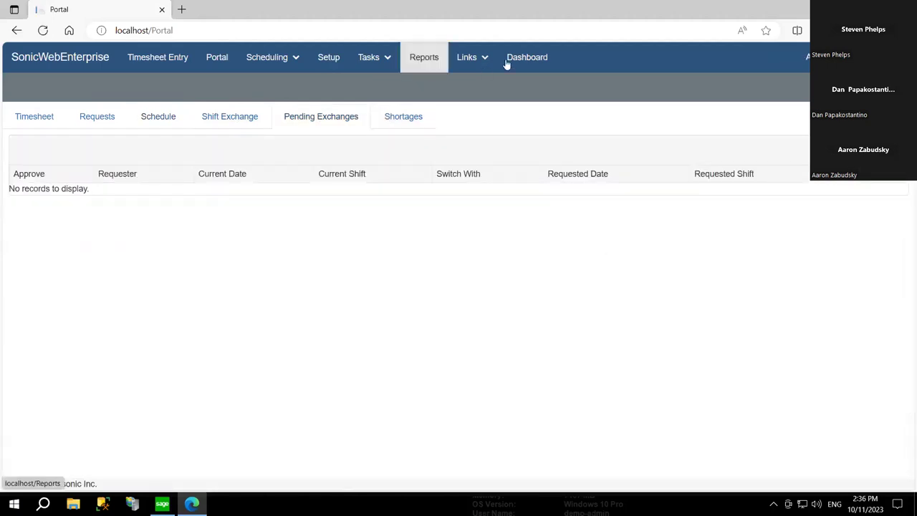
- Open the Dashboard showing the Pre-OT summary, four clocked-in and seven absent employees
click(533, 60)
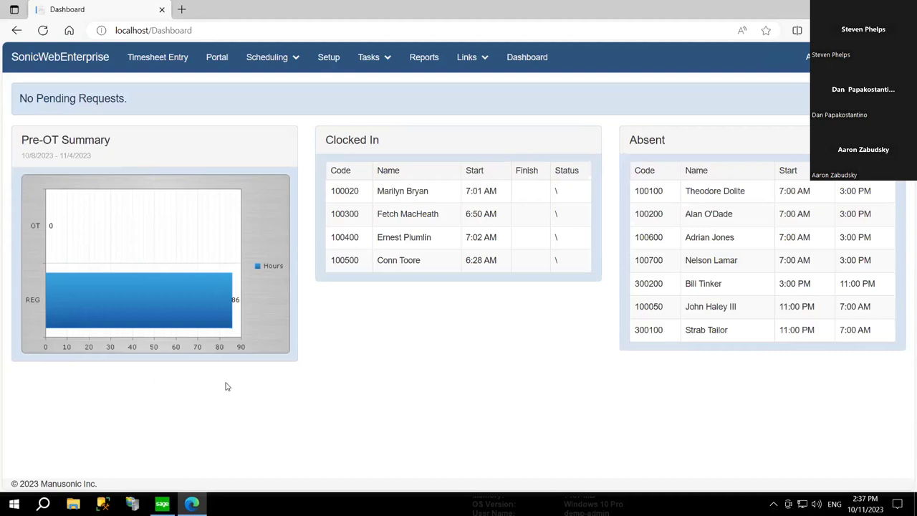
- Highlight the Clocked In and Absent panel headings on the Dashboard
drag(334, 140, 390, 140)
click(498, 159)
drag(636, 139, 694, 141)
click(697, 143)
- Check the empty Pending requests list, return to the Dashboard, and open Setup
click(100, 107)
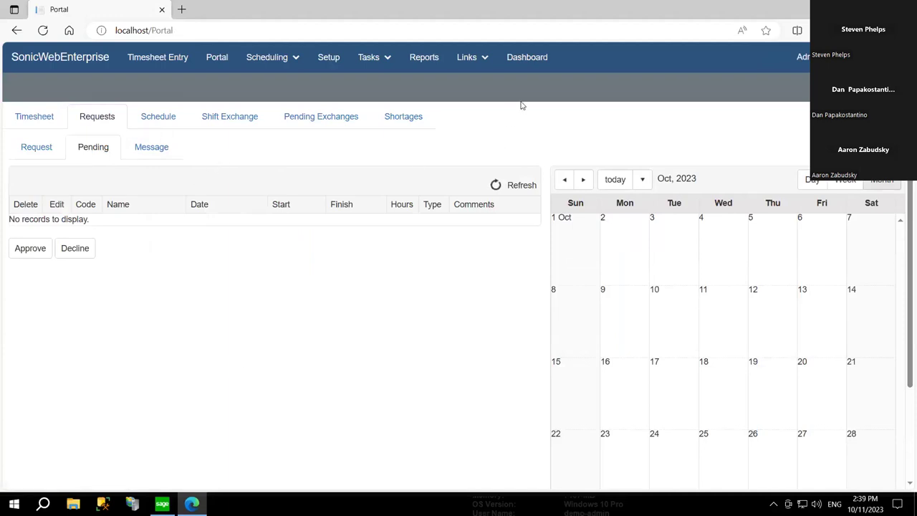
click(528, 60)
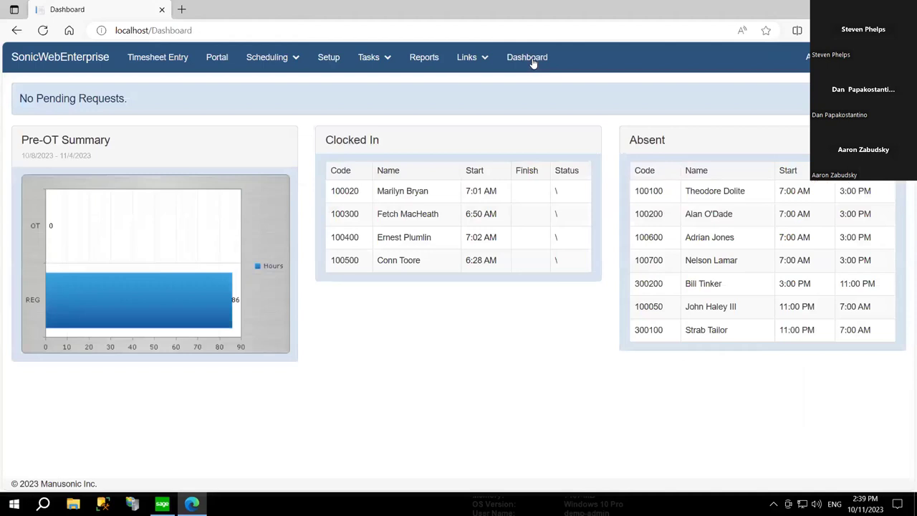
click(329, 59)
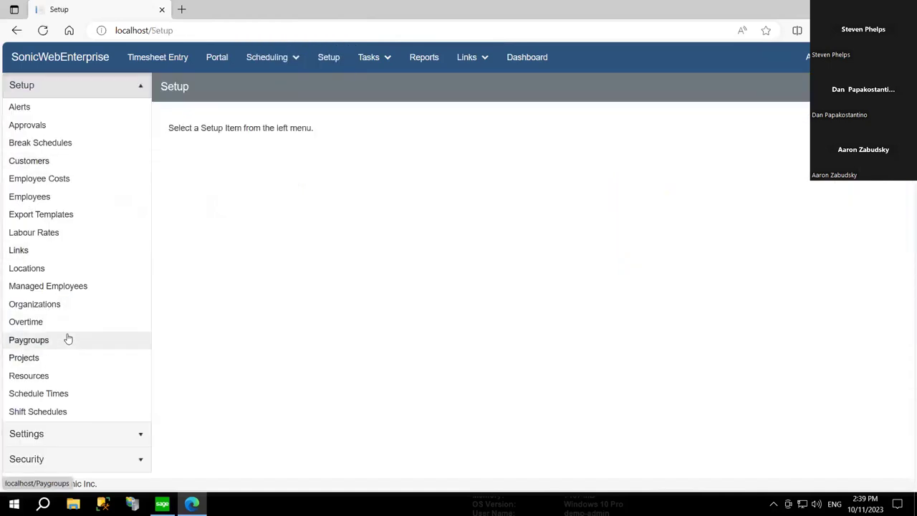
- Open Overtime Setup and edit the HOURLY rule (Weekly OT Past 40h)
click(70, 323)
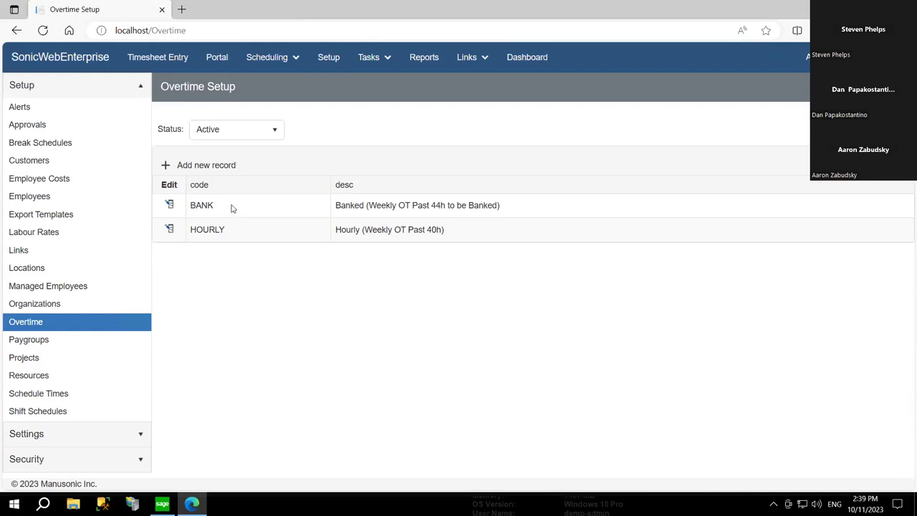
click(170, 231)
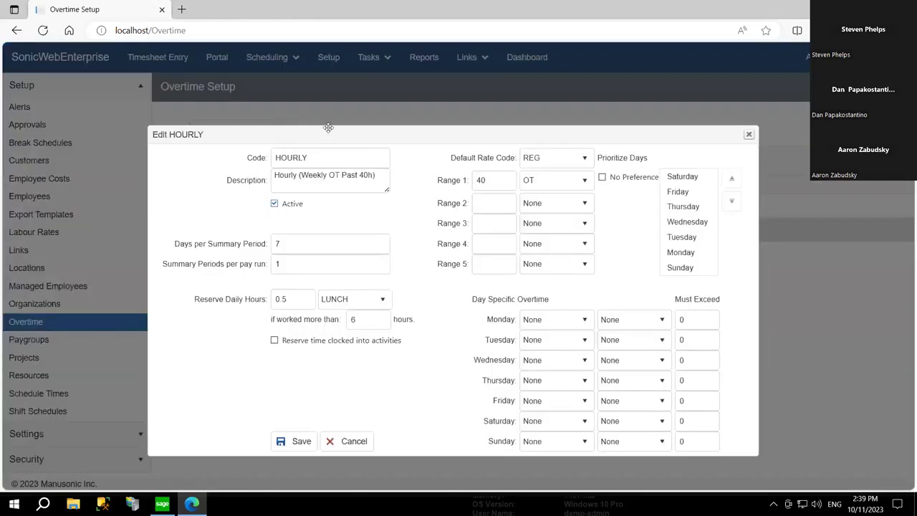
- Set Monday's day-specific overtime to Always with rate OT and Must Exceed 8 hours
drag(295, 123, 335, 116)
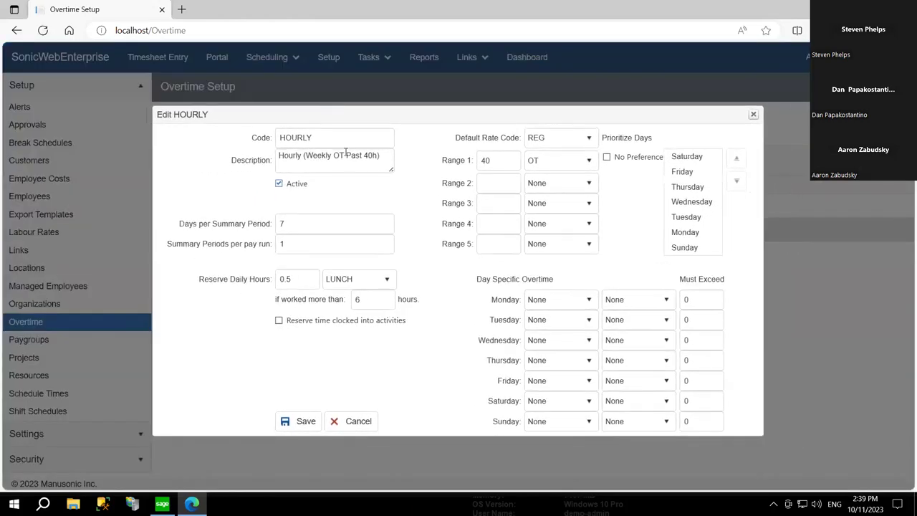
click(332, 225)
double_click(497, 159)
click(566, 301)
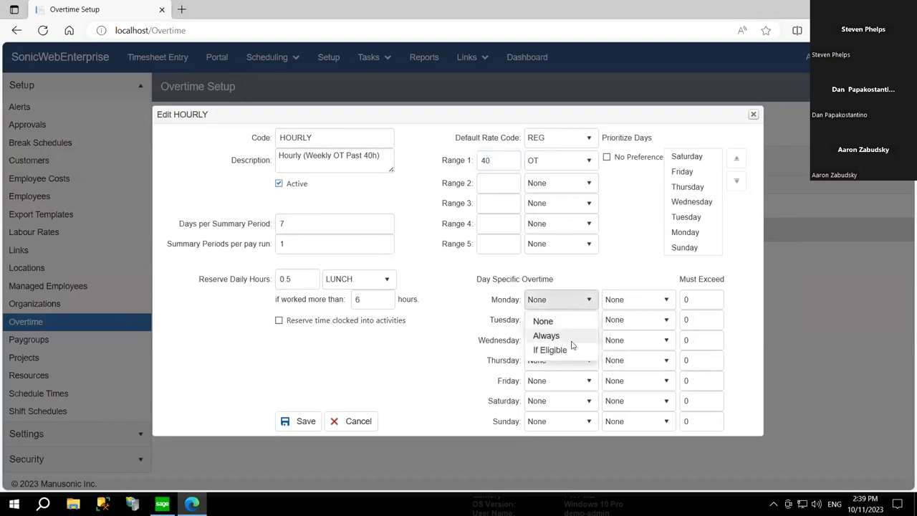
click(551, 336)
click(636, 299)
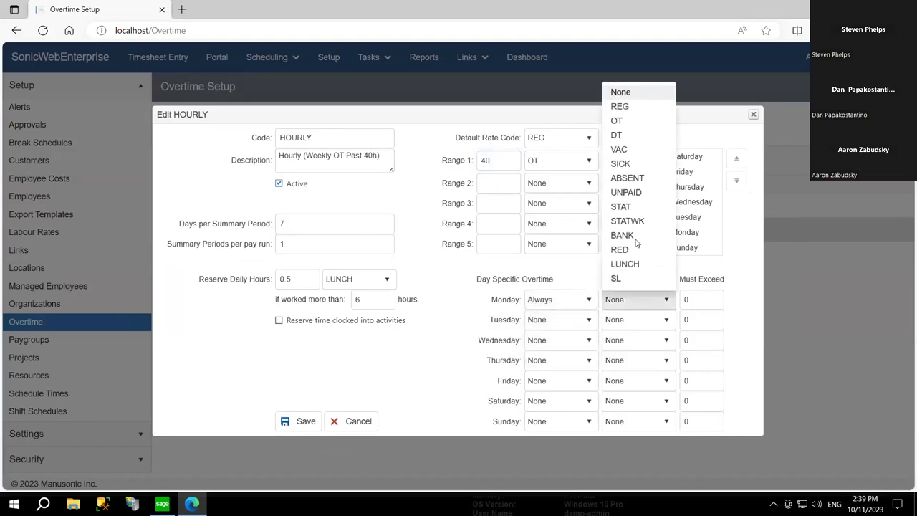
click(622, 121)
click(699, 301)
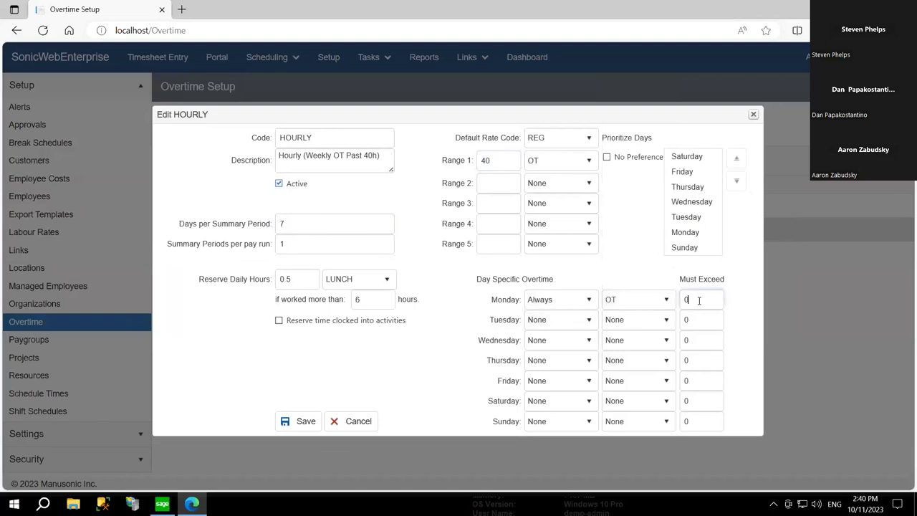
double_click(699, 301)
text(8)
click(741, 319)
- Set Saturday to Always with rate OT, then cancel the HOURLY edit without saving
click(569, 408)
click(570, 435)
click(640, 405)
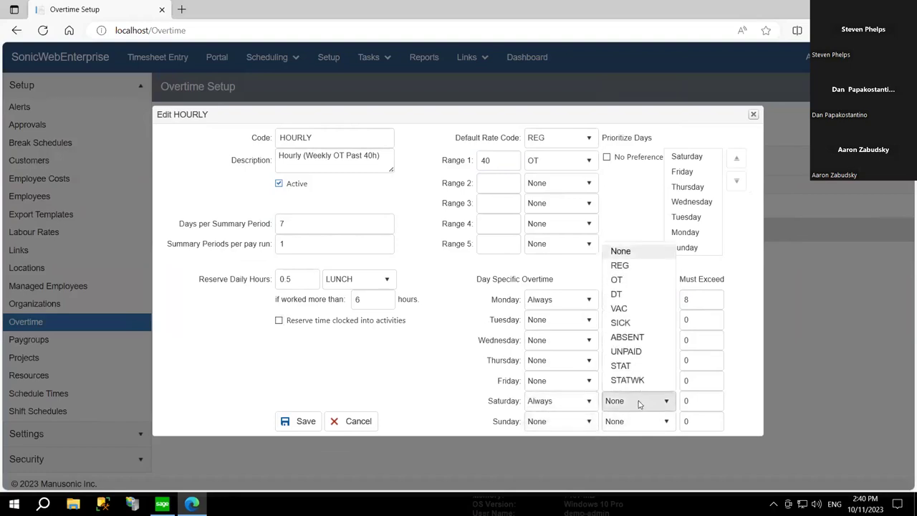
click(624, 219)
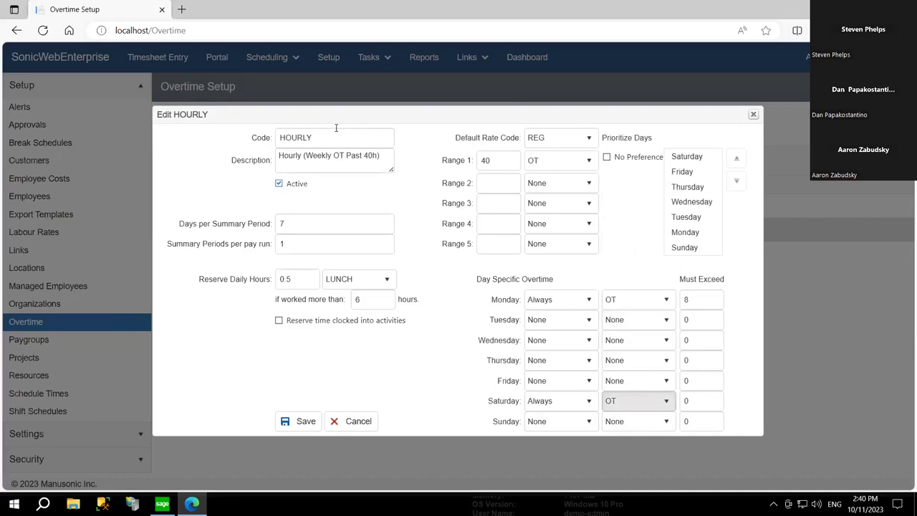
click(349, 421)
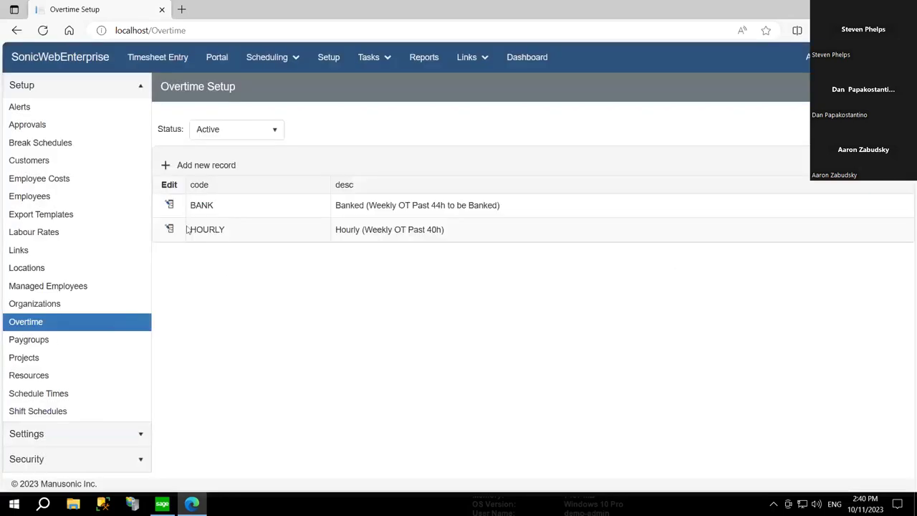
click(171, 206)
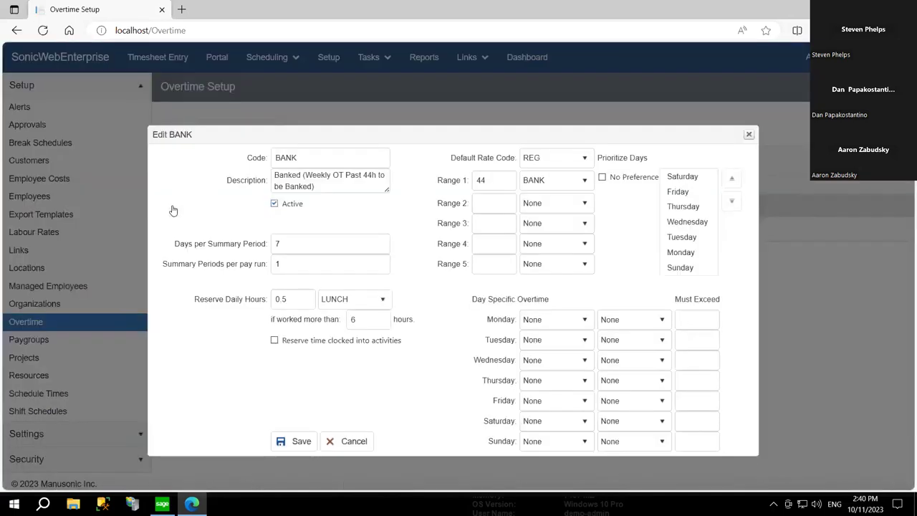
drag(391, 129, 407, 115)
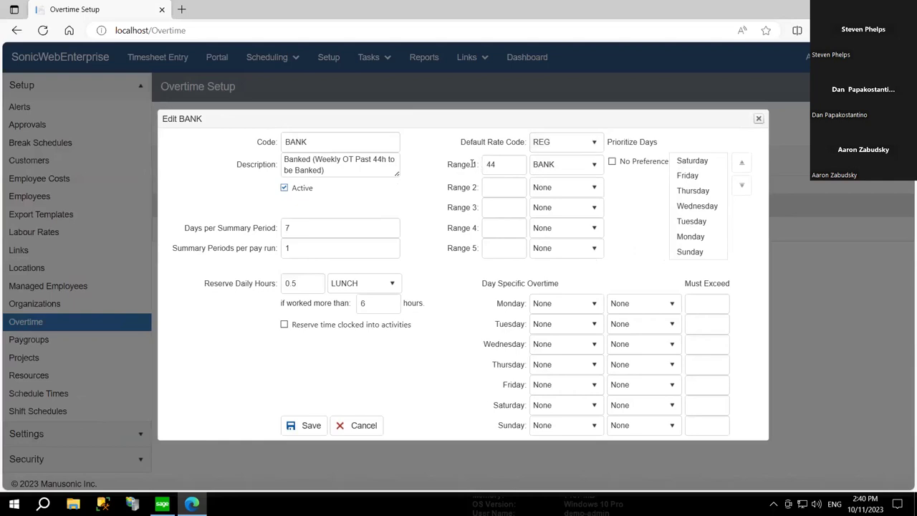
click(302, 284)
click(368, 425)
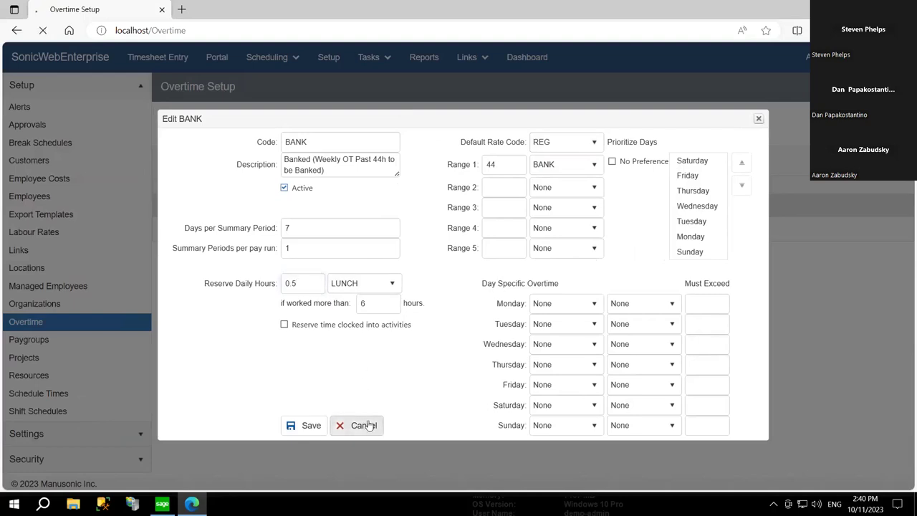
mouse_move(383, 70)
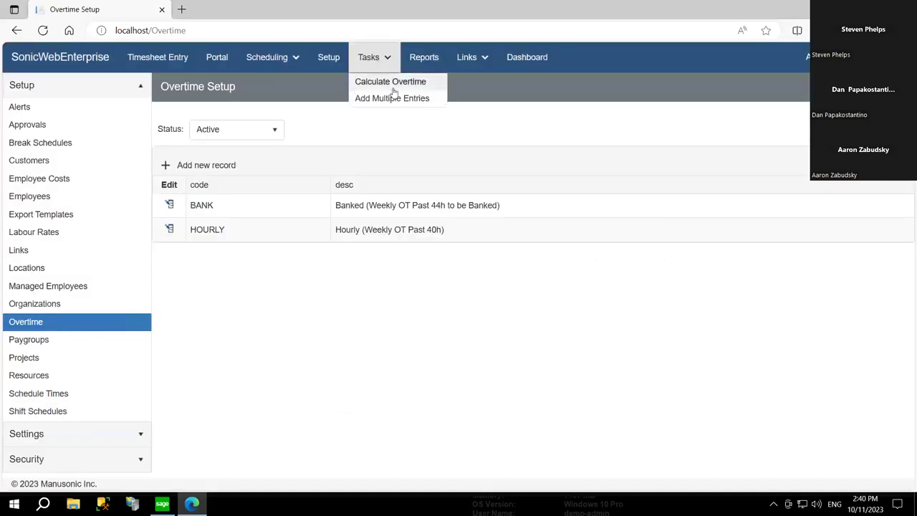
- Through Add Multiple Entries, add STAT entries with STATWK for existing entries and confirm success
click(395, 99)
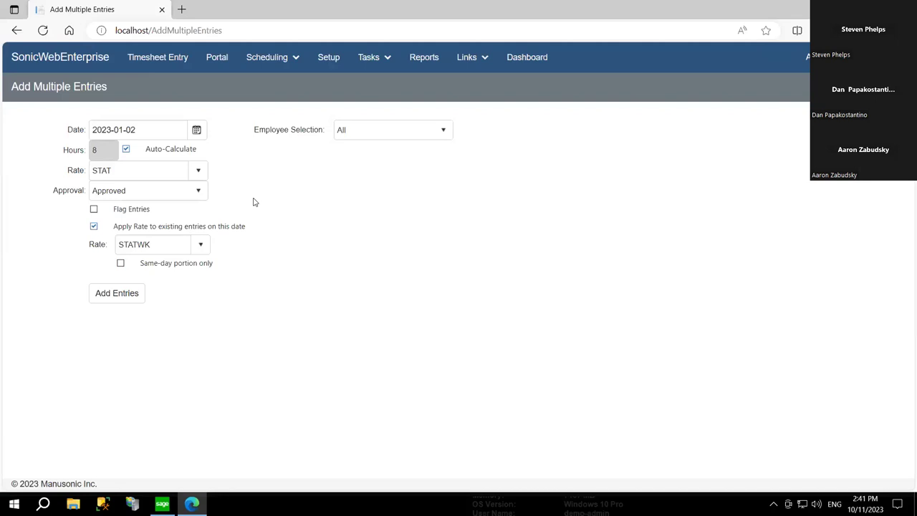
click(199, 246)
click(302, 268)
click(129, 292)
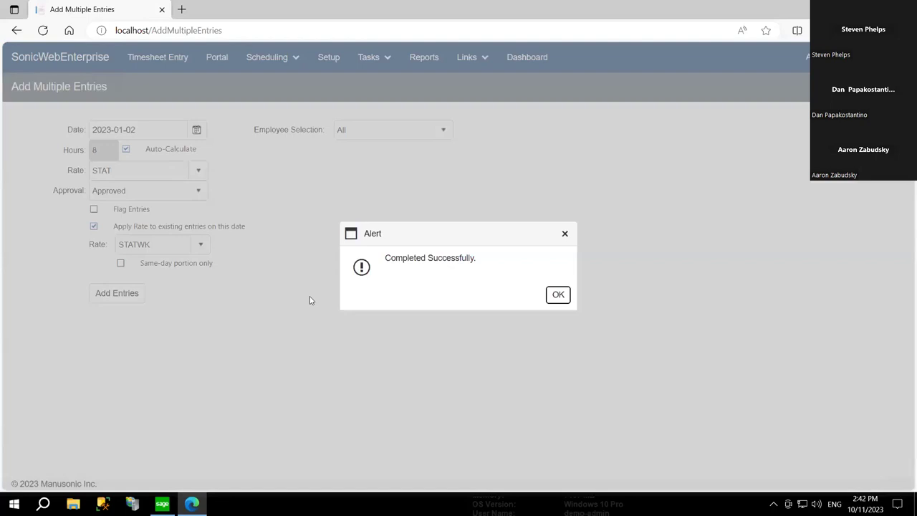
click(557, 297)
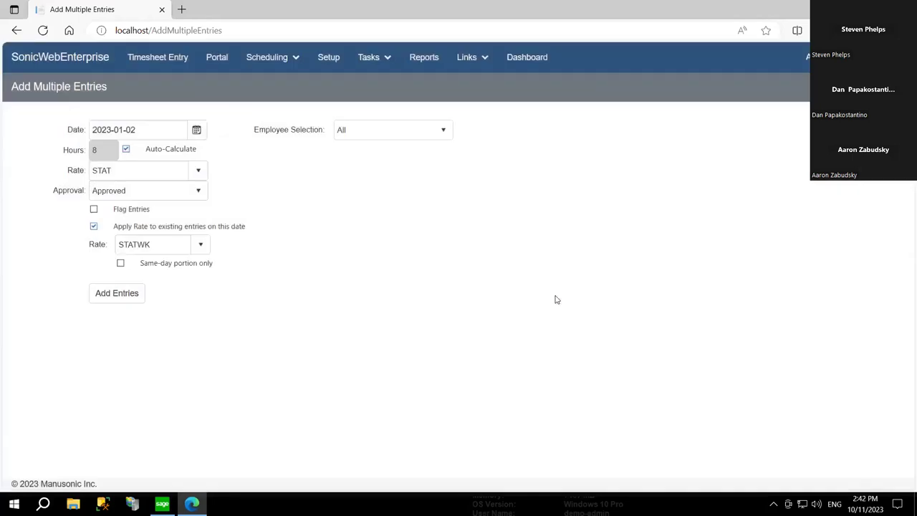
- Calculate overtime for all employees for 10/1/2023–10/7/2023 with default filters and acknowledge the success alert
mouse_move(368, 57)
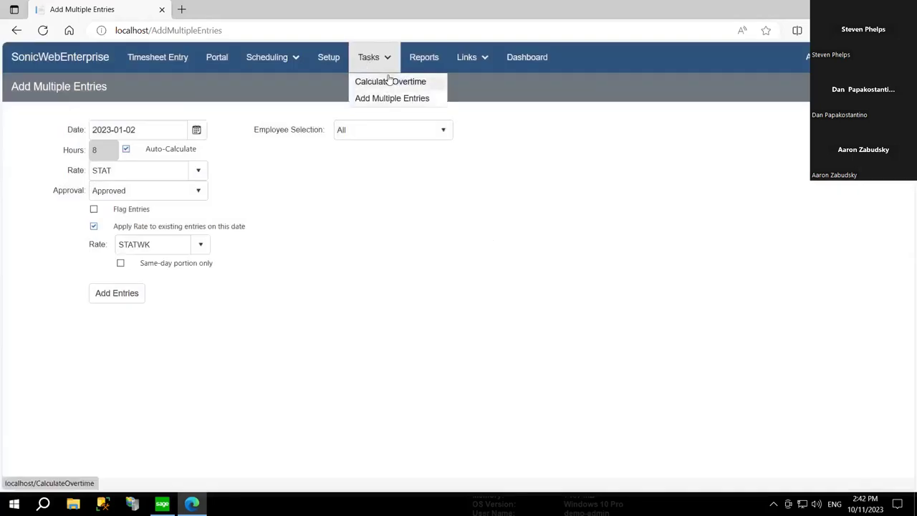
click(388, 81)
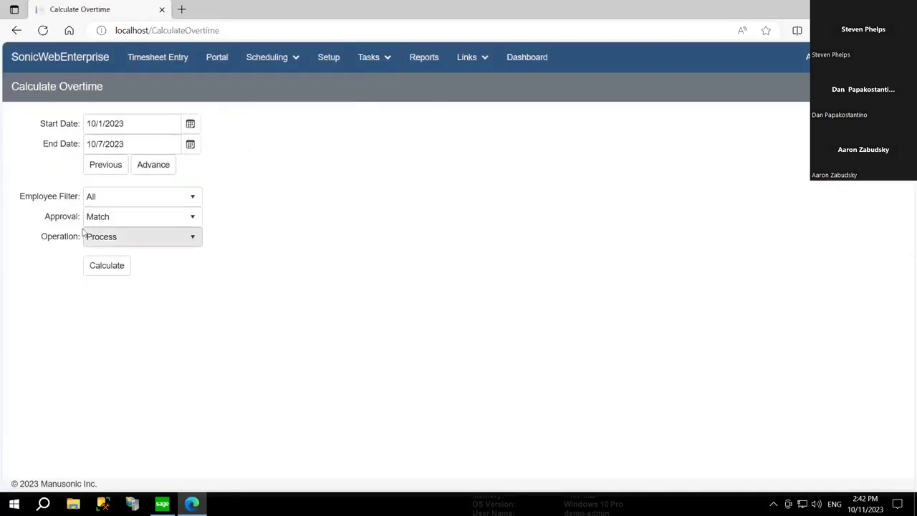
click(110, 268)
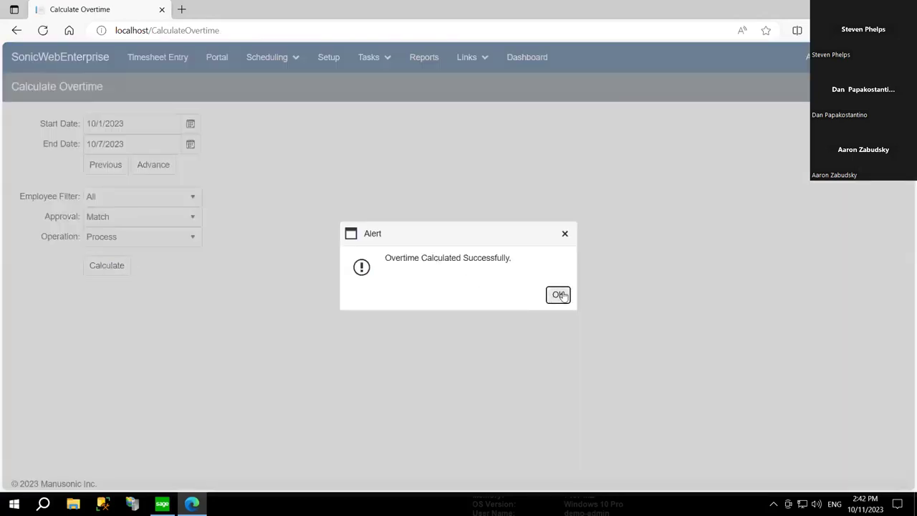
click(558, 295)
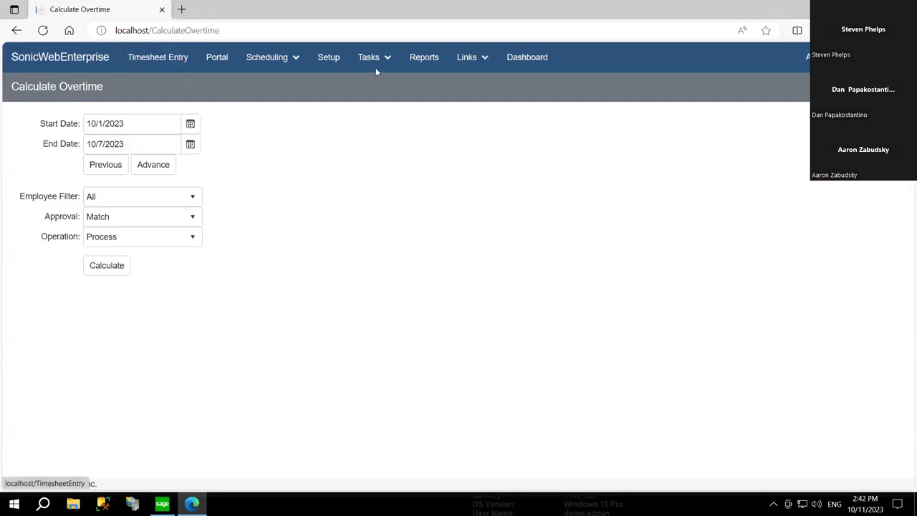
- Preview the Hours Summary by Employee Org report for Oct. 1–7, 2023, then close the preview
click(424, 61)
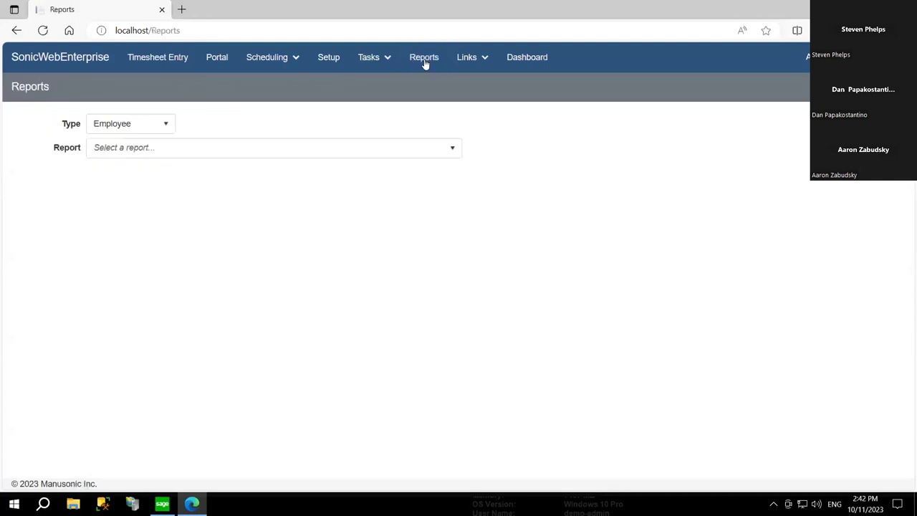
click(162, 153)
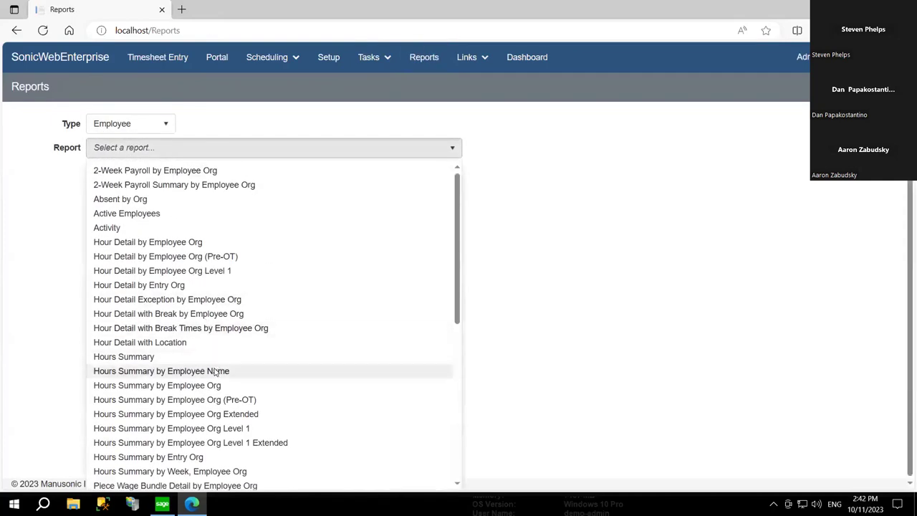
click(219, 389)
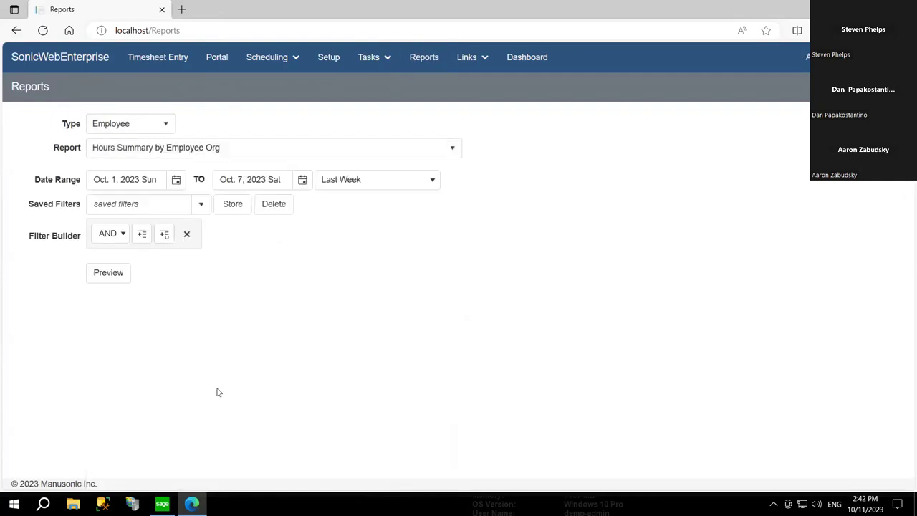
click(109, 273)
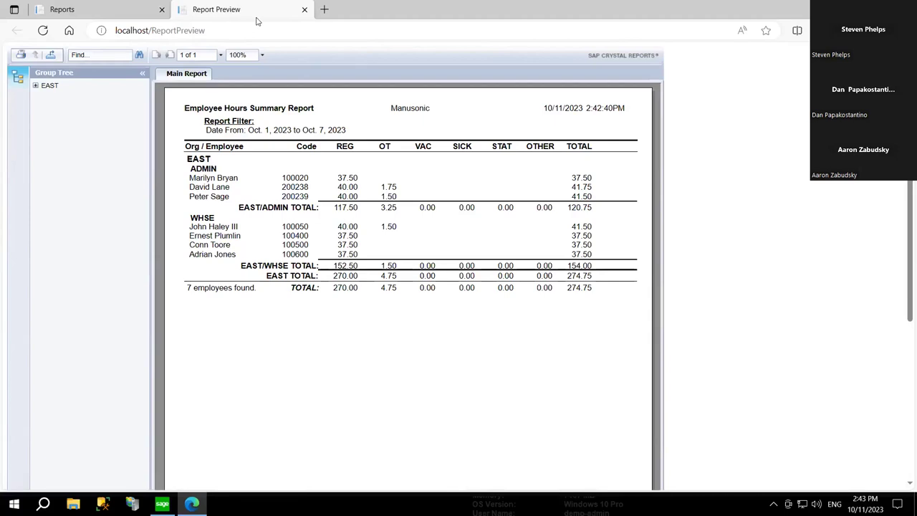
key(ctrl+w)
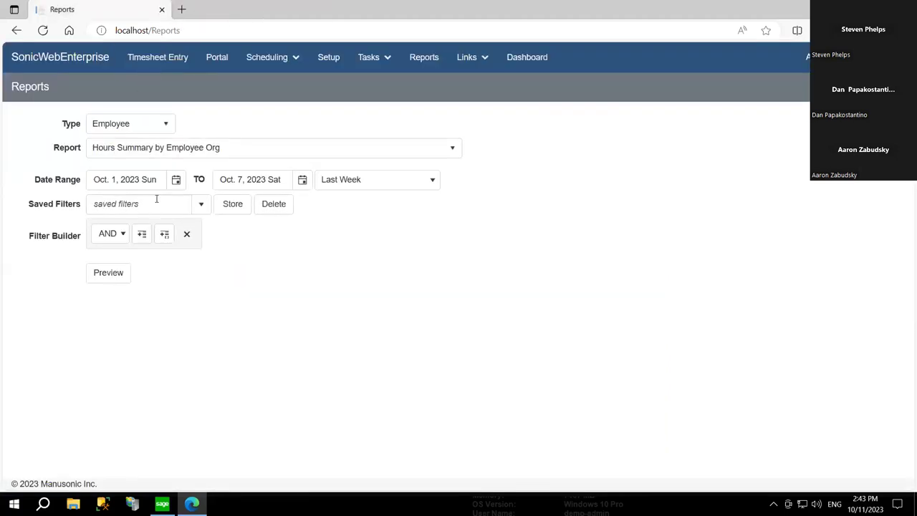
- Preview the Hour Detail by Employee Org report for Oct. 1–7, 2023, scroll through it, and close it
click(172, 149)
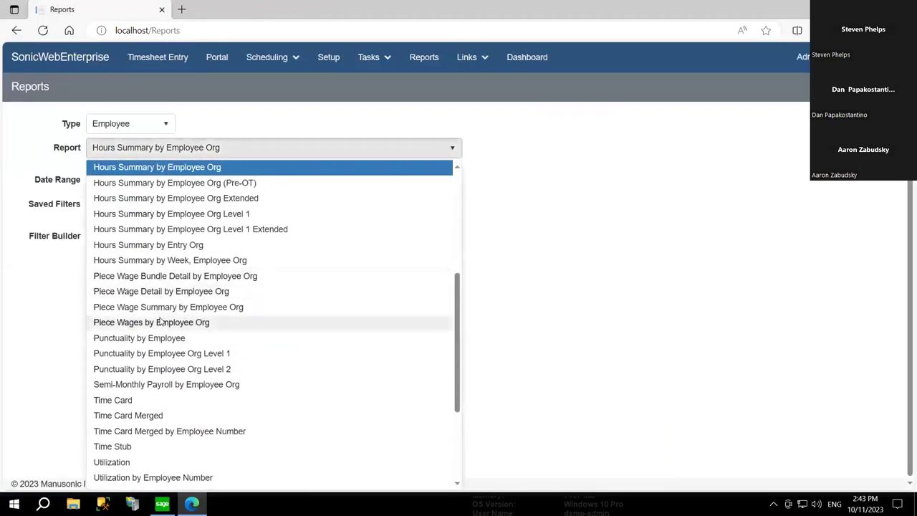
scroll(160, 322, up, 5)
click(188, 209)
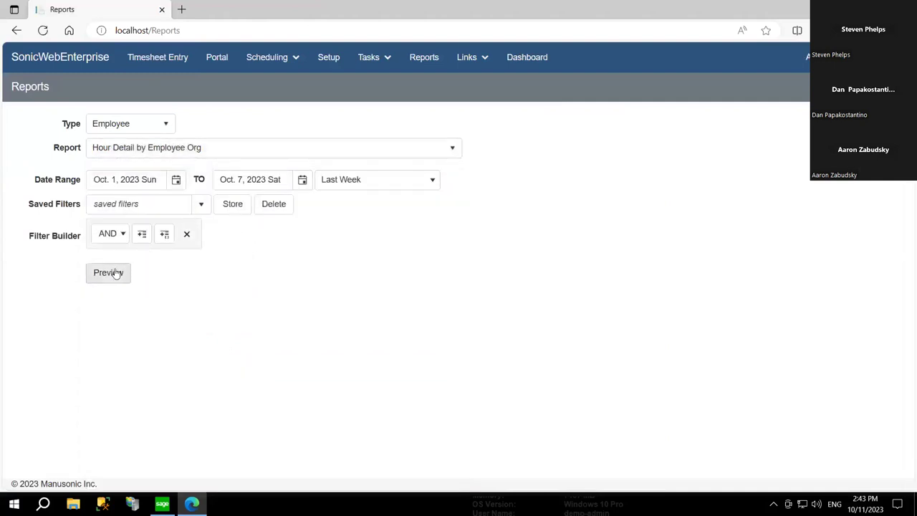
click(115, 273)
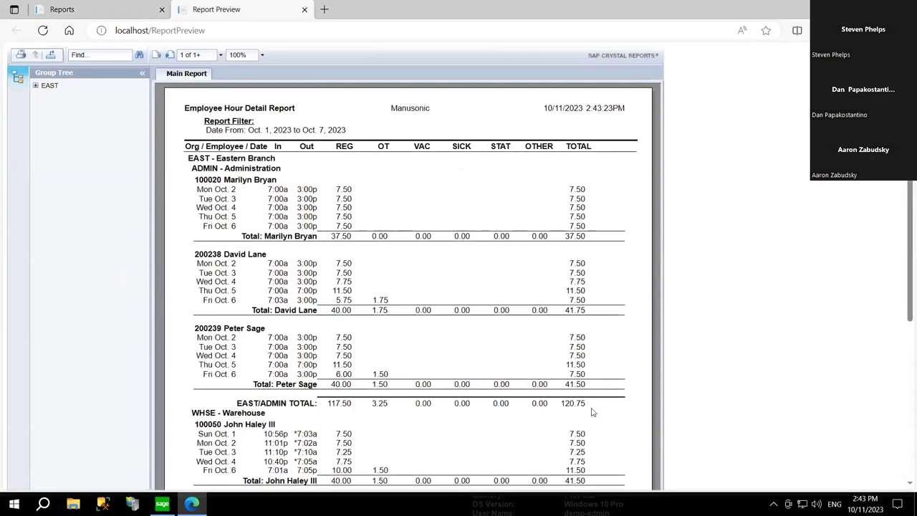
scroll(618, 403, down, 4)
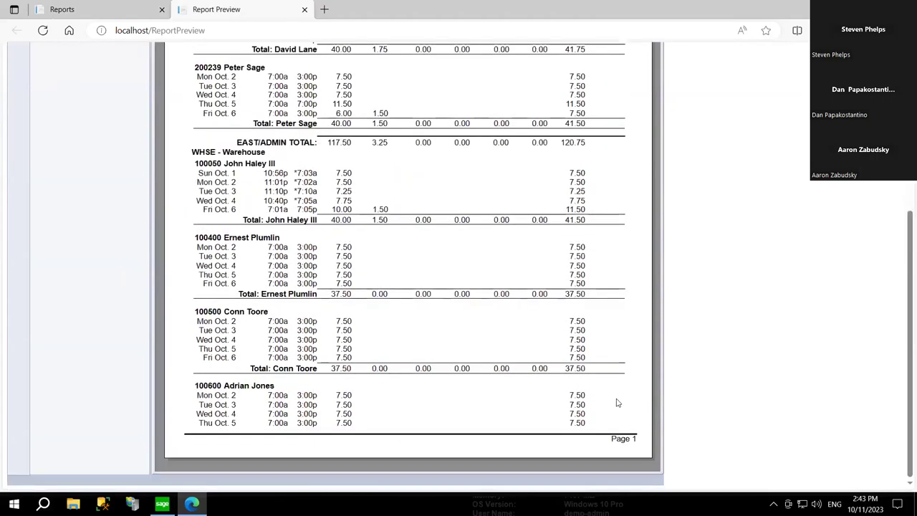
scroll(617, 402, up, 4)
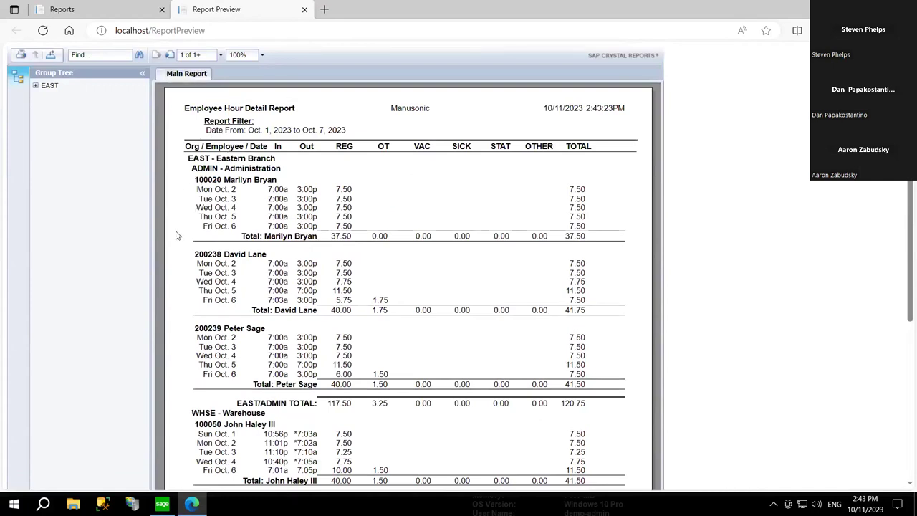
scroll(177, 235, down, 1)
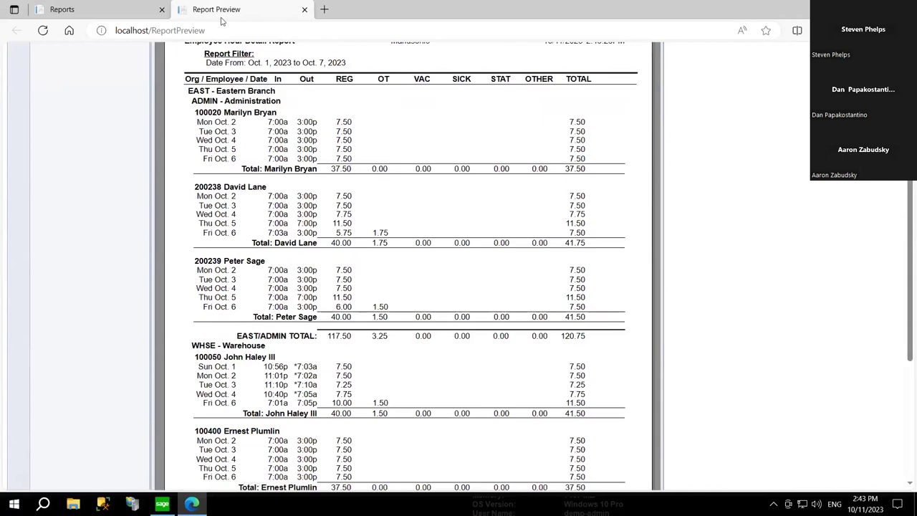
key(ctrl+w)
click(213, 148)
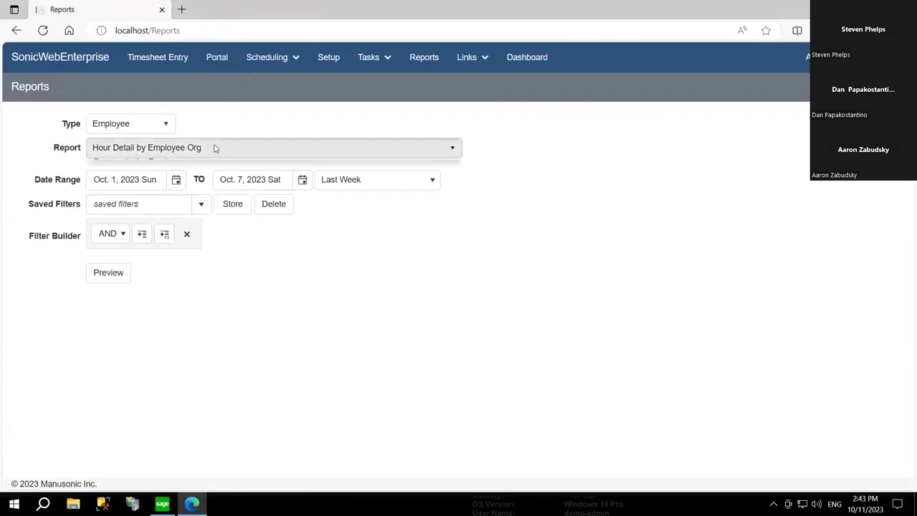
- Select the Punctuality by Employee report with dates Jan. 1, 2023 to Oct. 14, 2023
scroll(195, 306, down, 4)
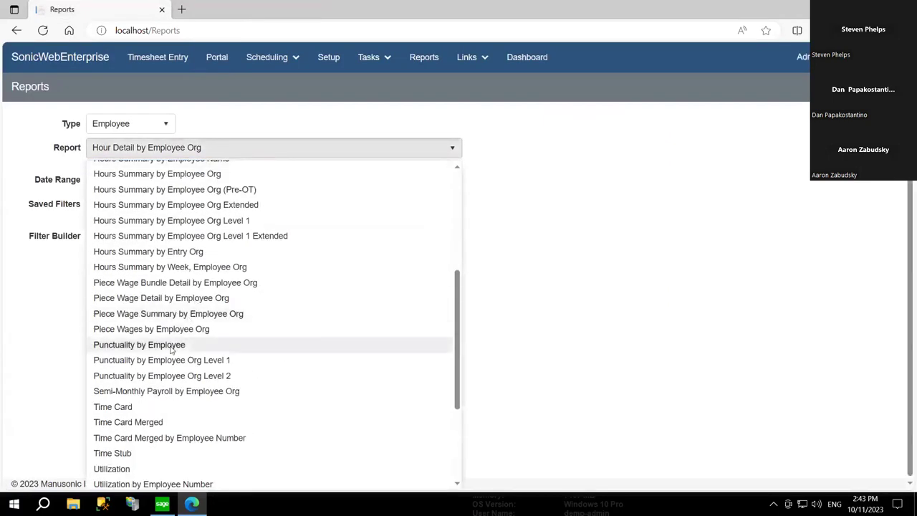
click(170, 345)
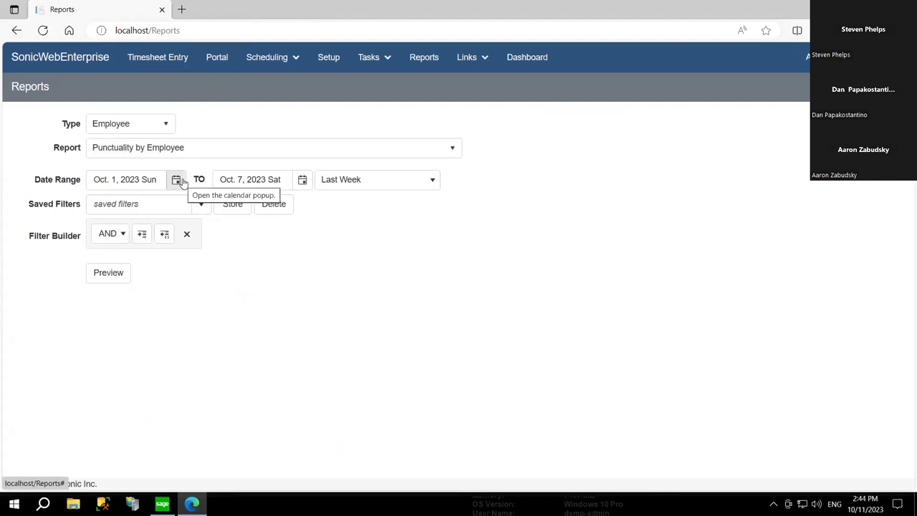
click(303, 179)
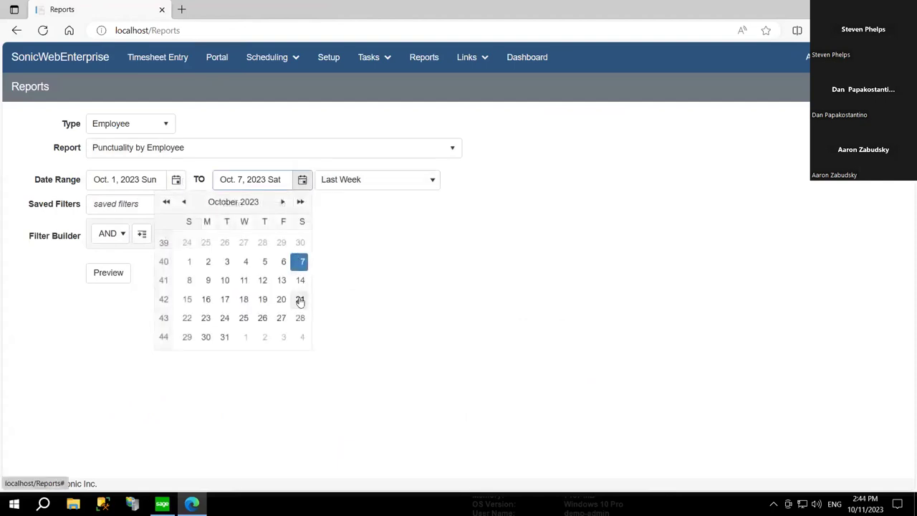
click(300, 280)
click(175, 180)
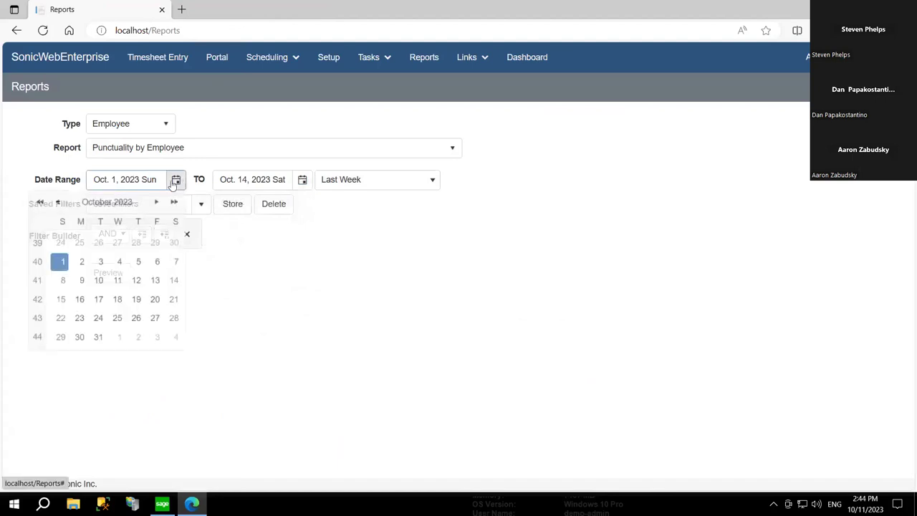
click(68, 203)
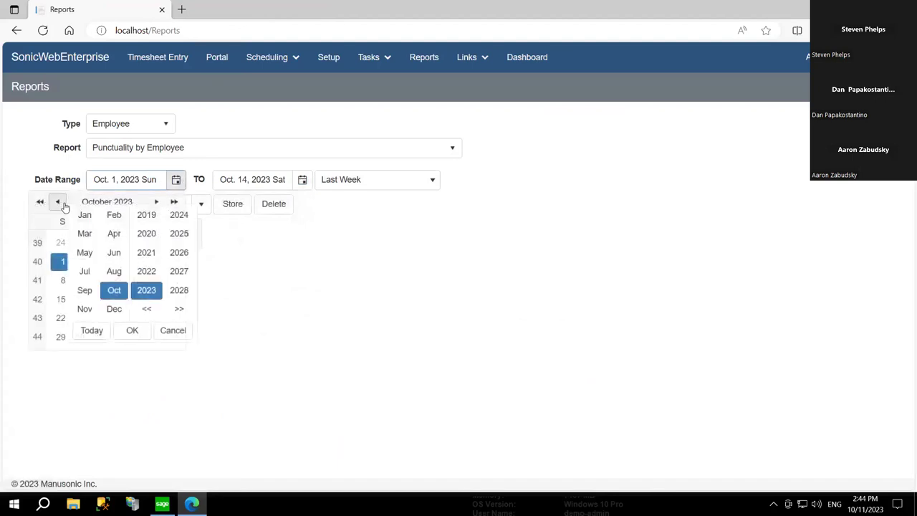
click(132, 331)
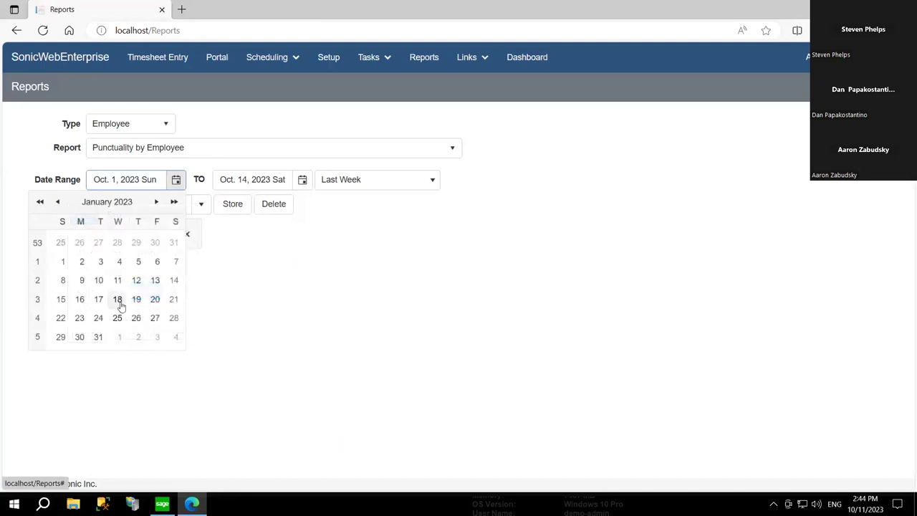
click(62, 262)
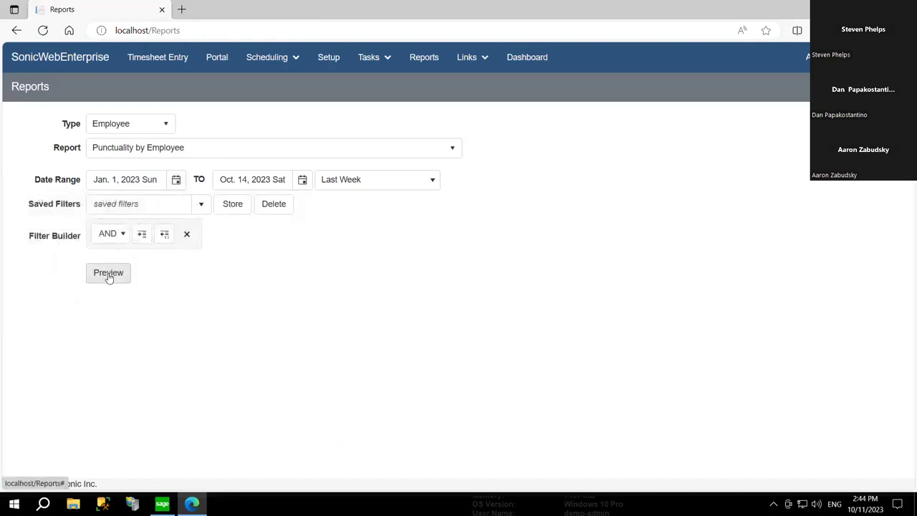
- Preview the Punctuality by Employee report, then close the preview
click(108, 273)
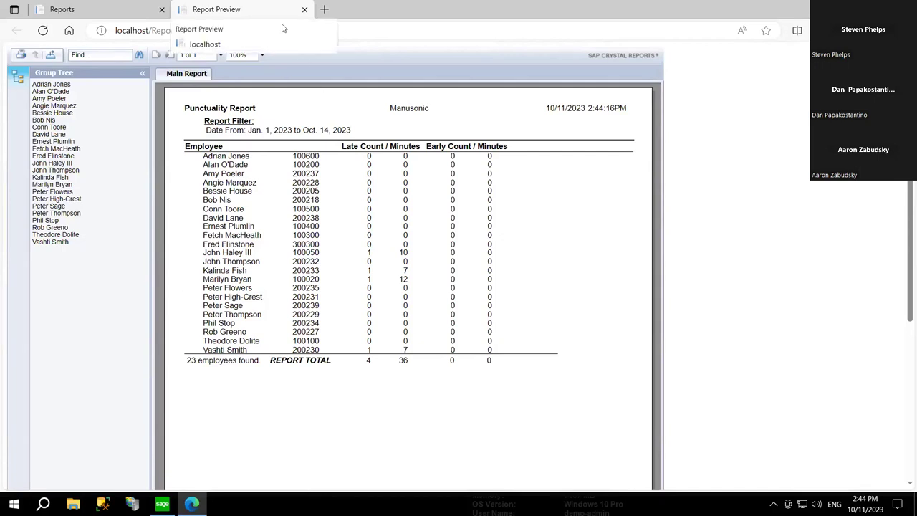
key(ctrl+w)
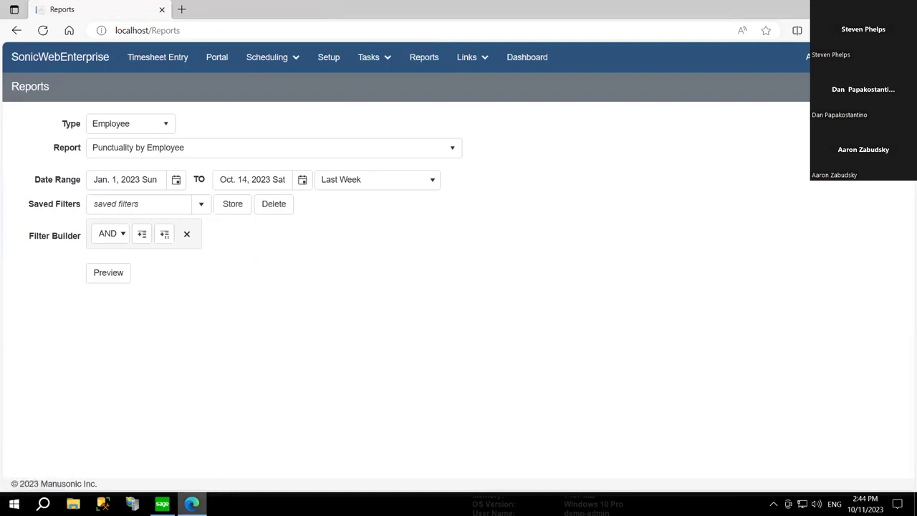
click(162, 504)
- Run Import Timecards from Sonic for 2023/10/01–2023/10/07 and close the completion message
click(240, 265)
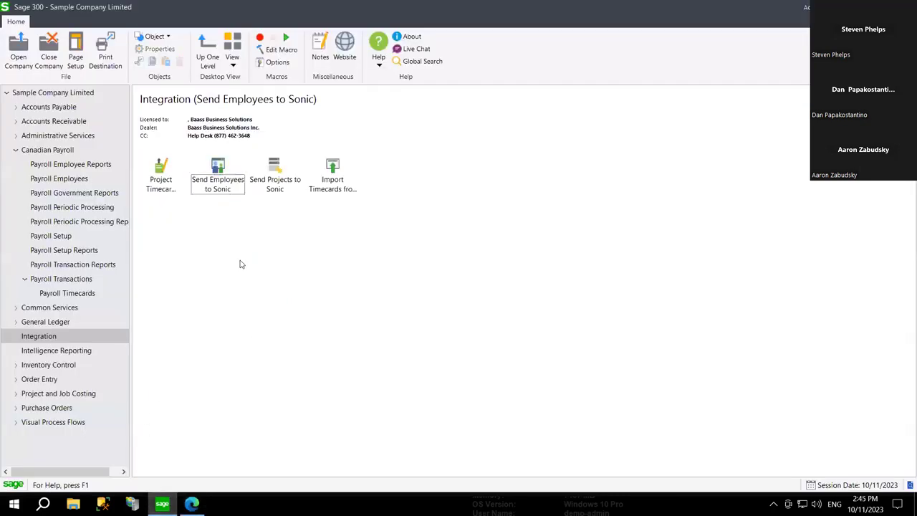
click(348, 196)
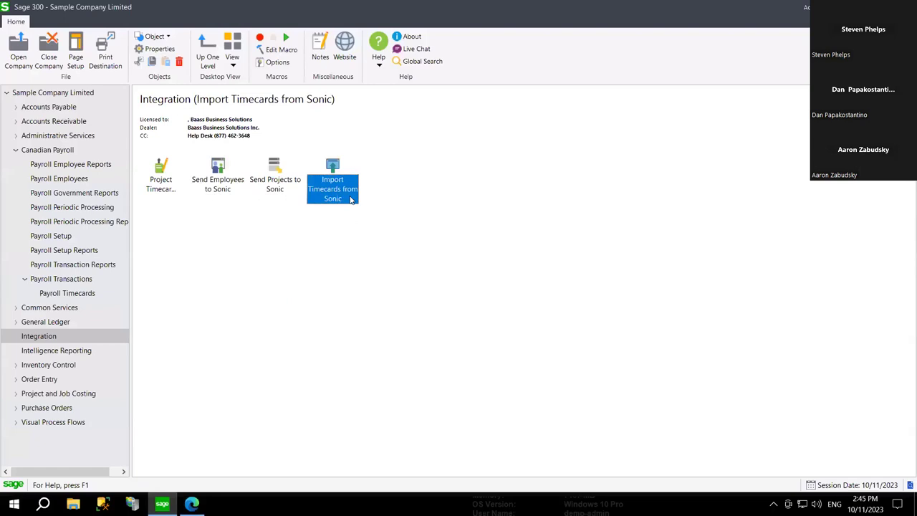
double_click(333, 189)
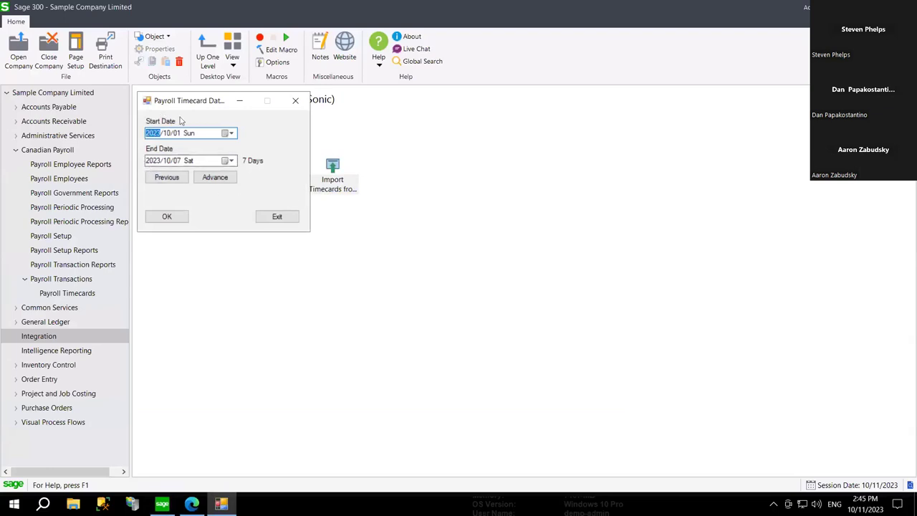
click(167, 216)
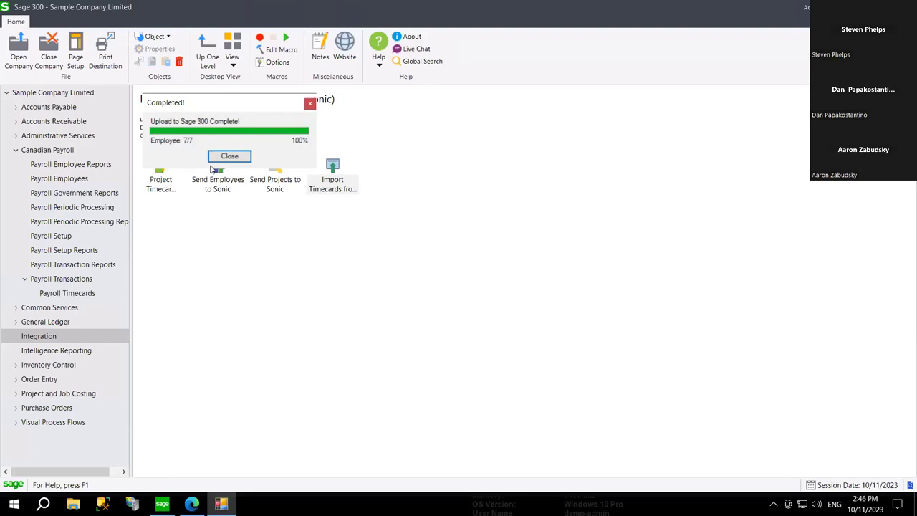
click(230, 156)
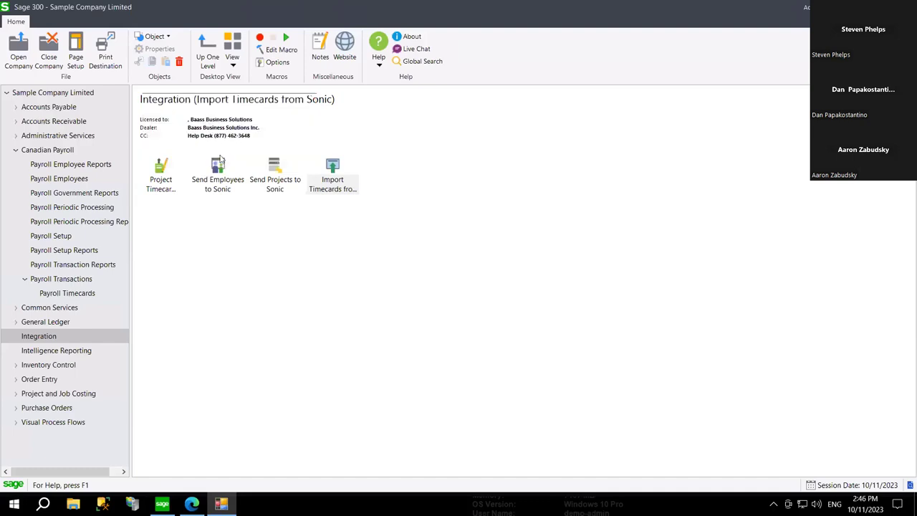
- Open the Payroll Timecard for the new employee's number and load the imported SONIC timecard ending 10/07/2023
click(68, 293)
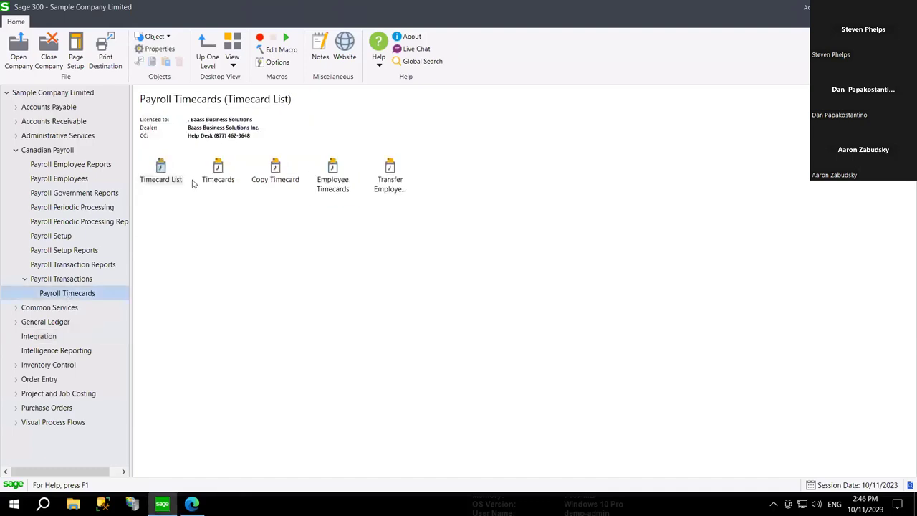
double_click(218, 175)
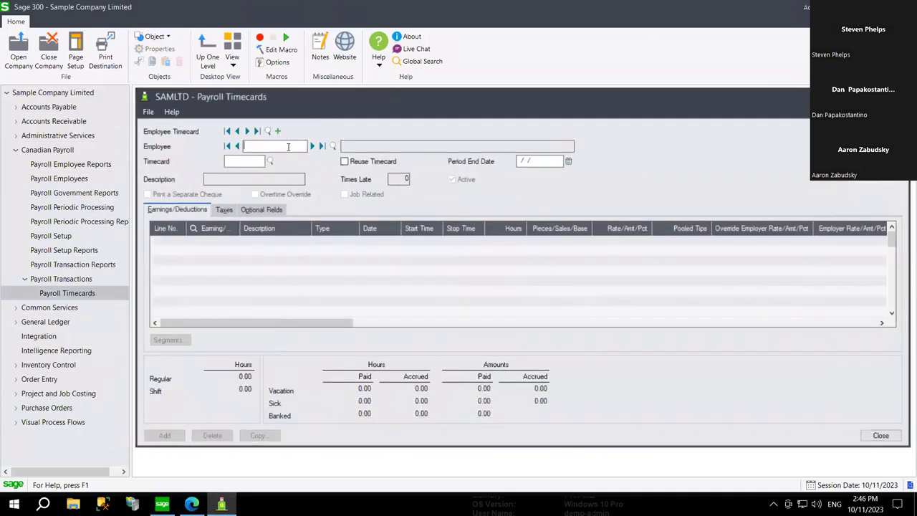
text(200239)
key(Tab)
click(247, 131)
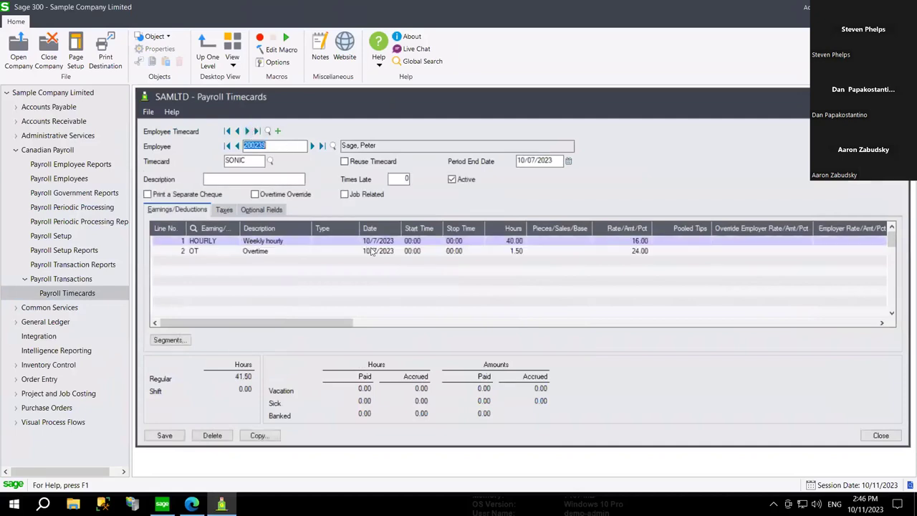
- Inspect the earnings lines: HOURLY 40.00 hours at 16.00 and OT 1.50 hours at 24.00
click(539, 242)
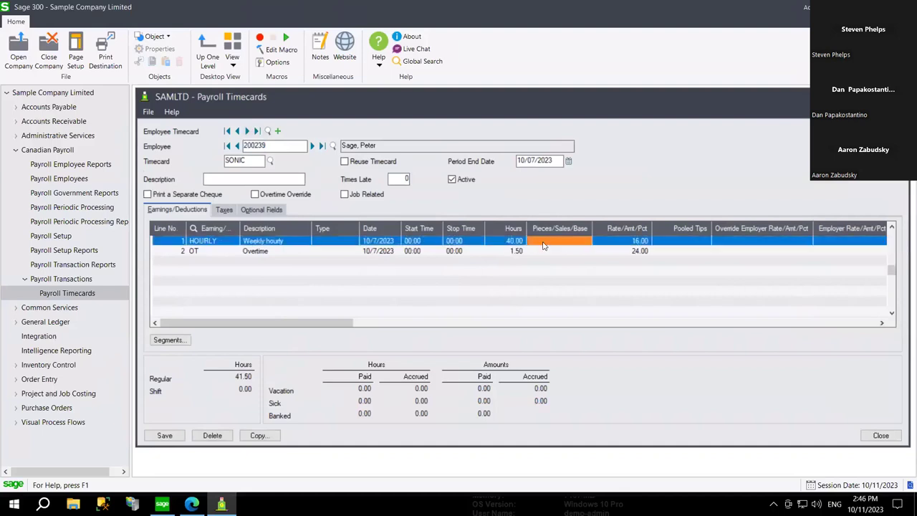
click(513, 252)
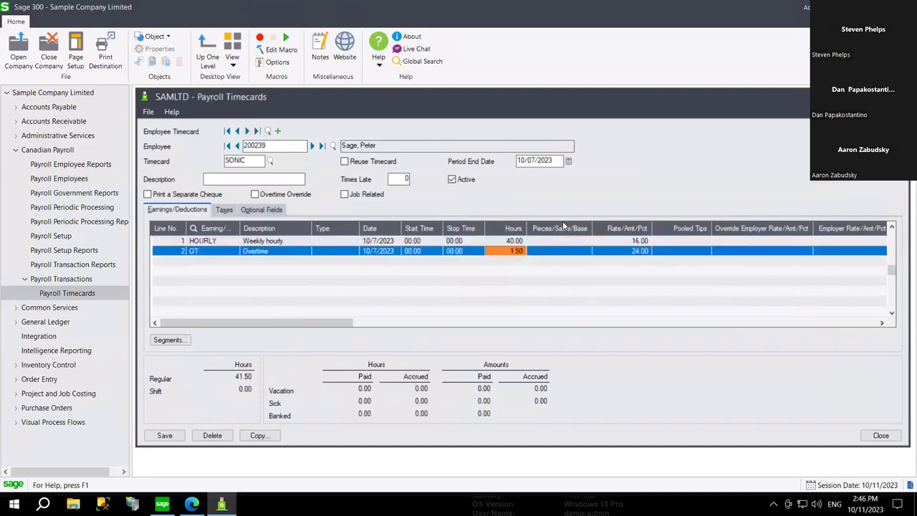
click(306, 180)
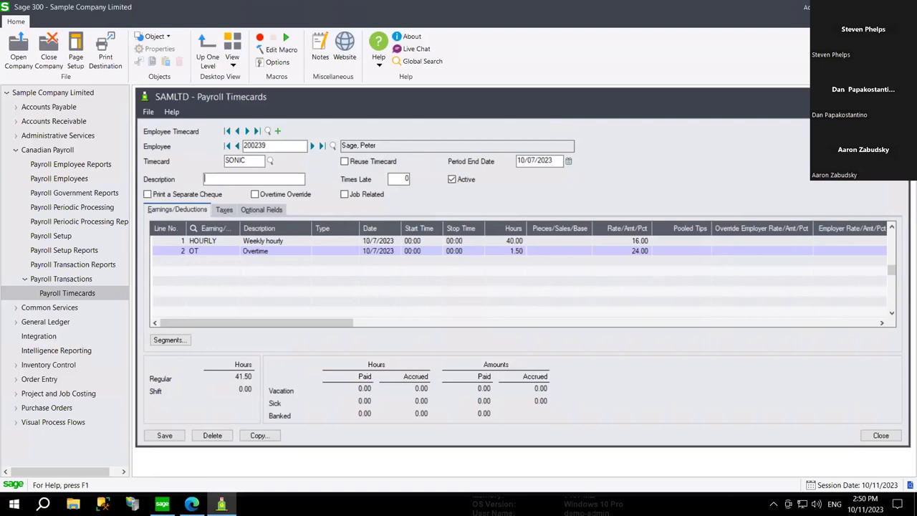
- Switch from the Sage 300 Payroll Timecards to the SonicWebEnterprise Reports page in Edge
key(alt+Tab)
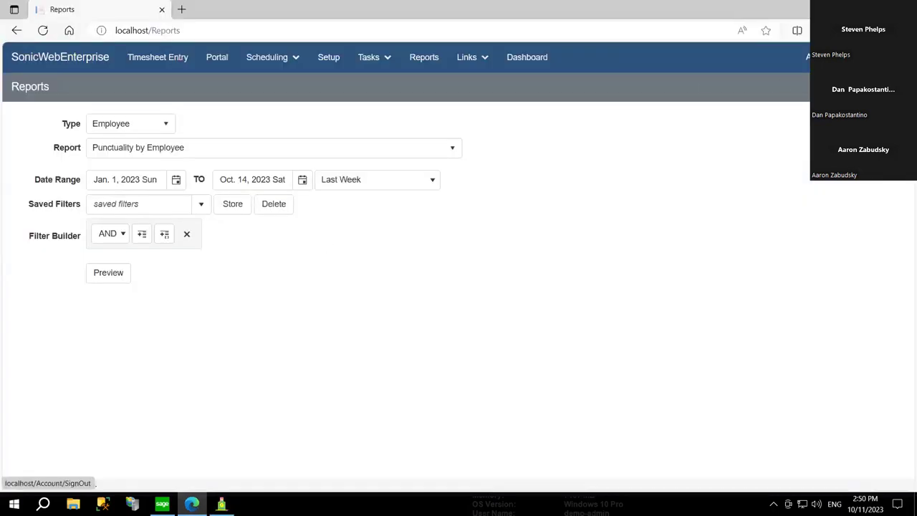
- Sign out of SonicWebEnterprise and log back in with the manager account's e-mail and password
click(817, 57)
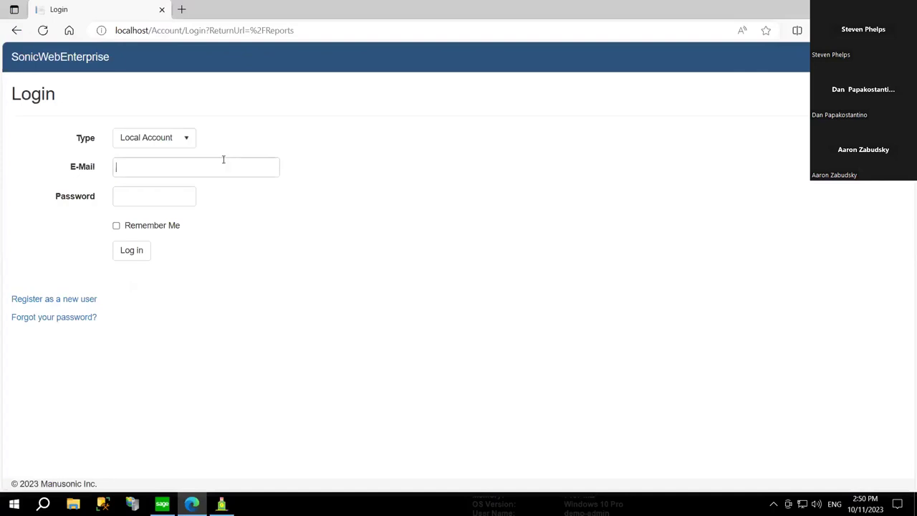
click(213, 168)
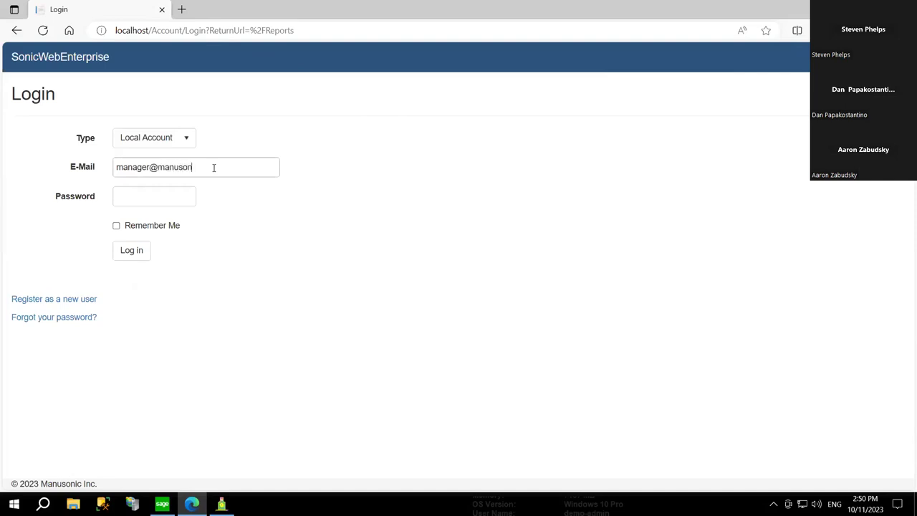
key(Tab)
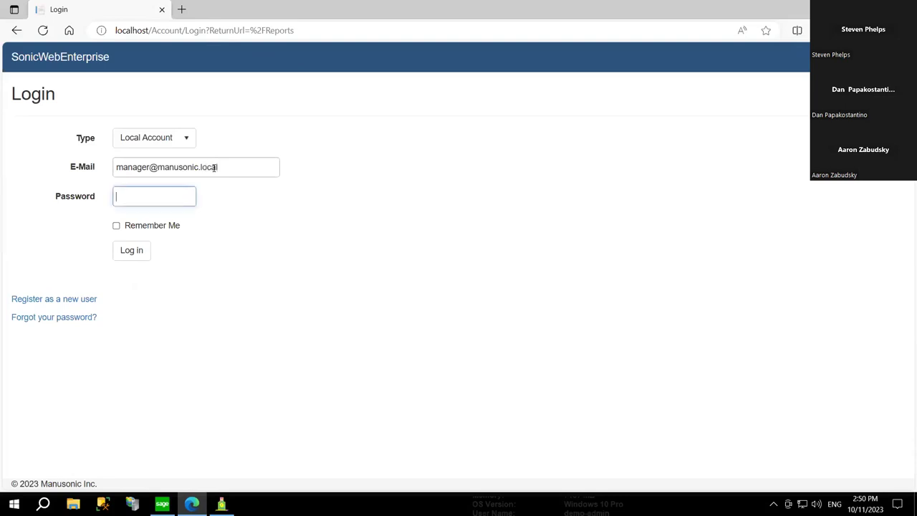
text(••••••••)
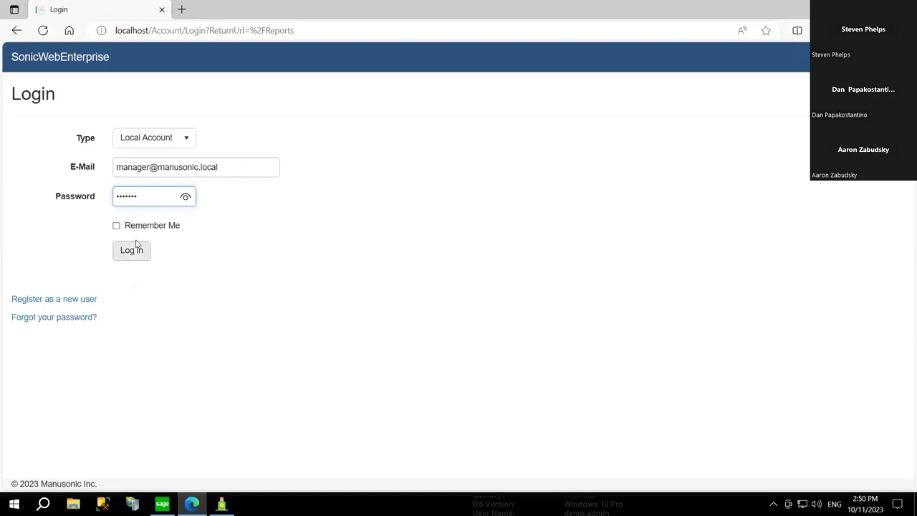
click(140, 250)
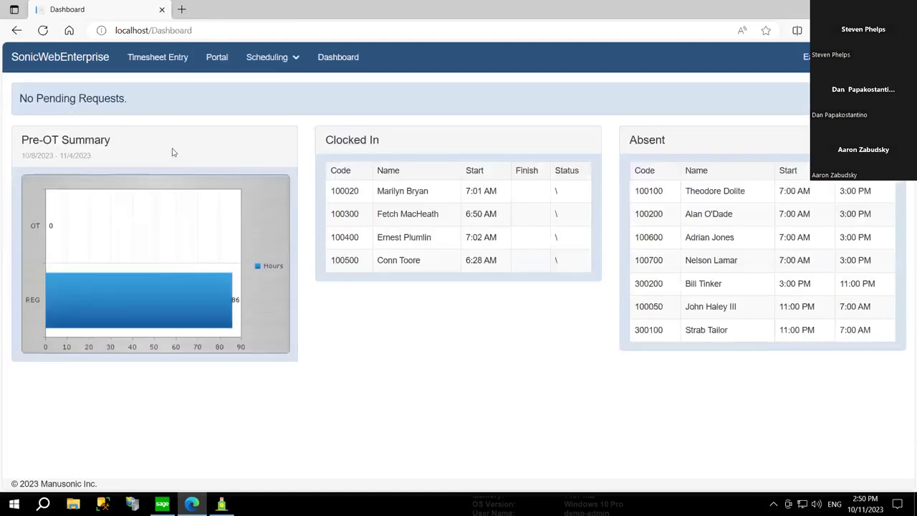
- Load a managed employee's empty timesheet for the week of Oct. 8, 2023 via My List, then sign out
click(166, 62)
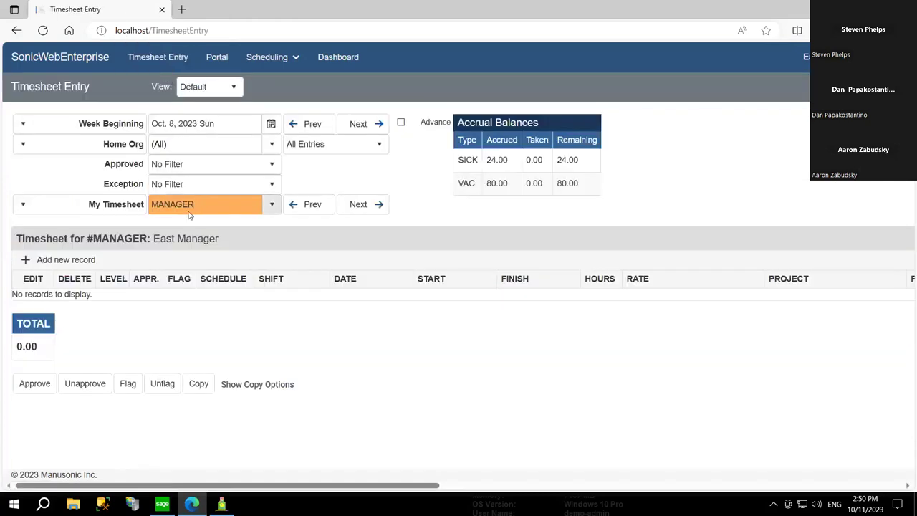
click(206, 204)
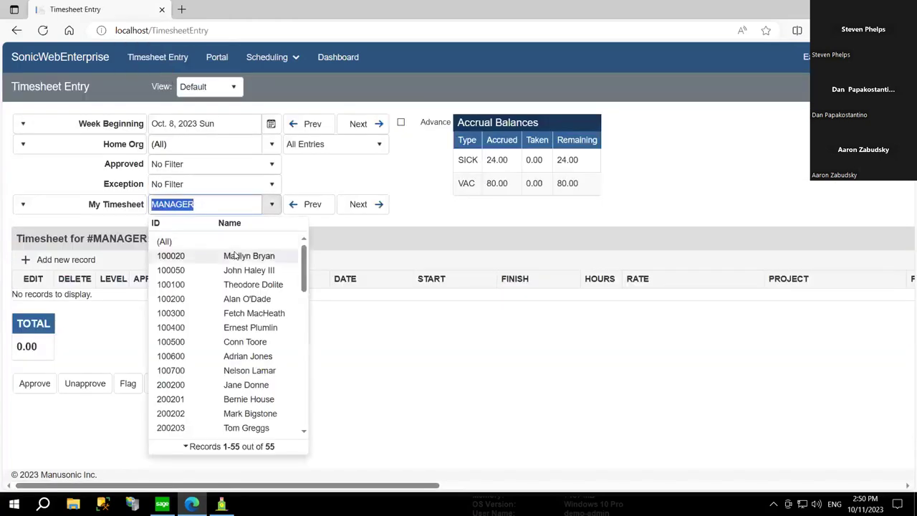
click(115, 205)
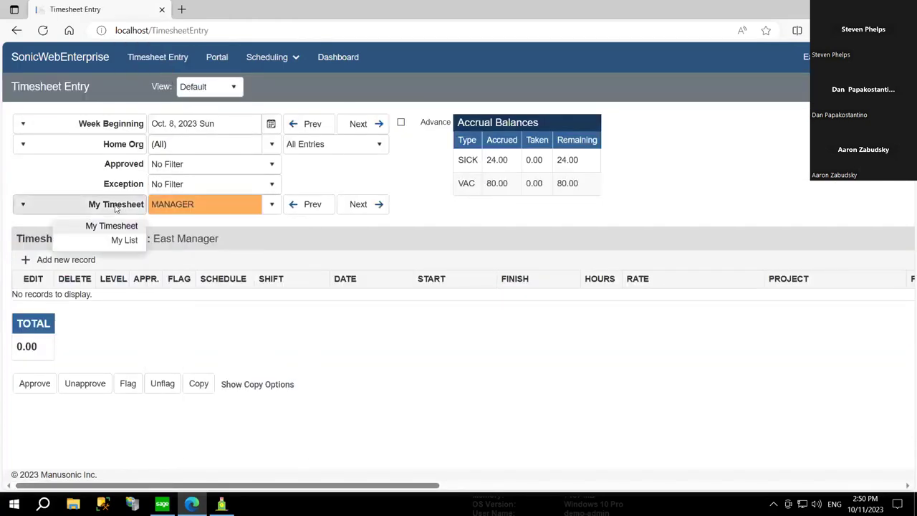
click(123, 240)
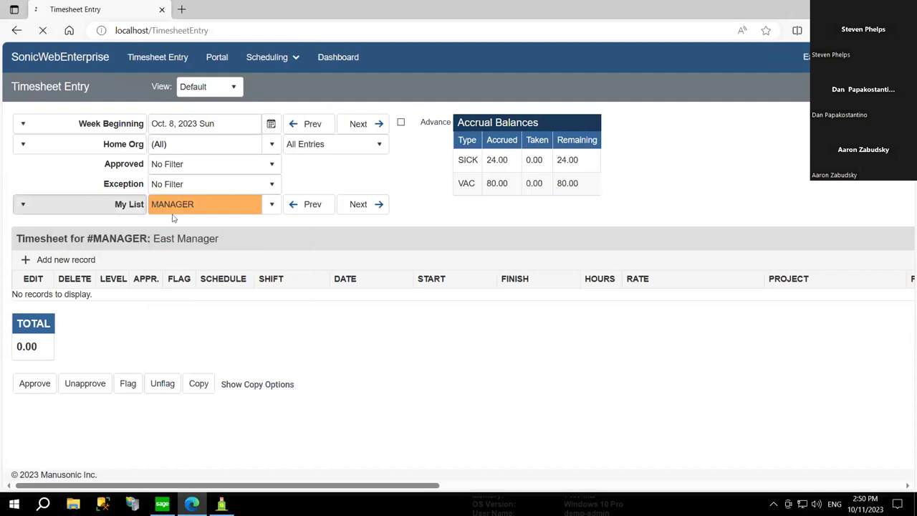
click(207, 202)
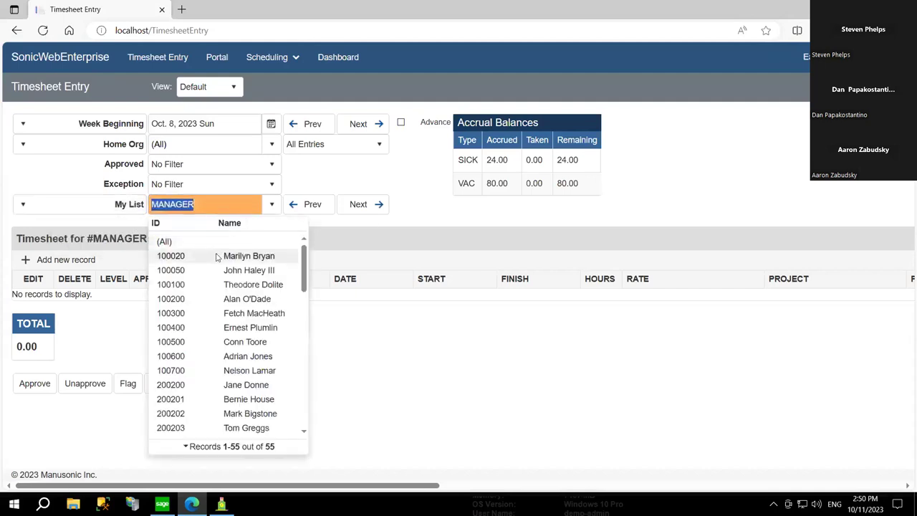
click(193, 385)
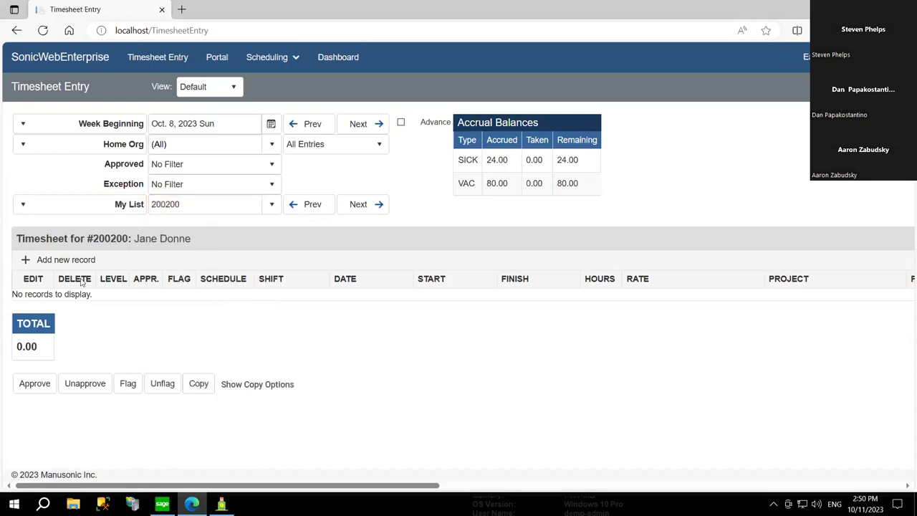
click(803, 57)
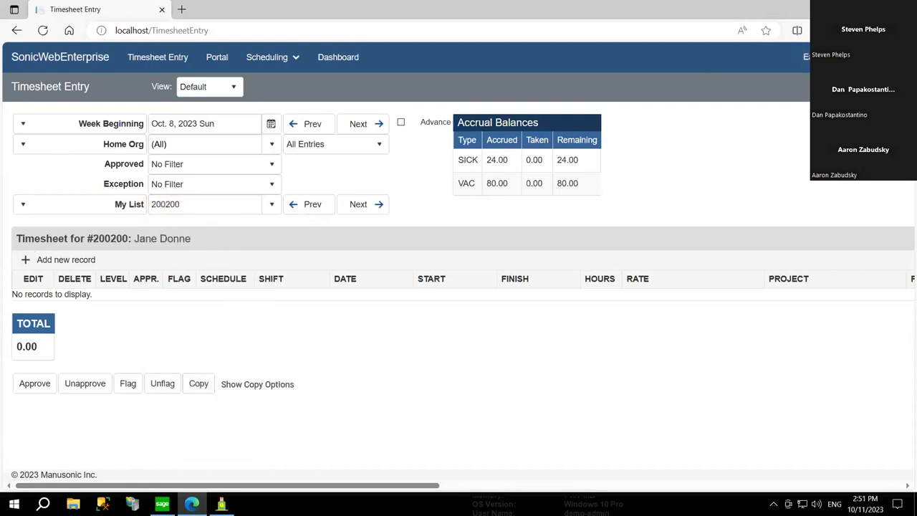